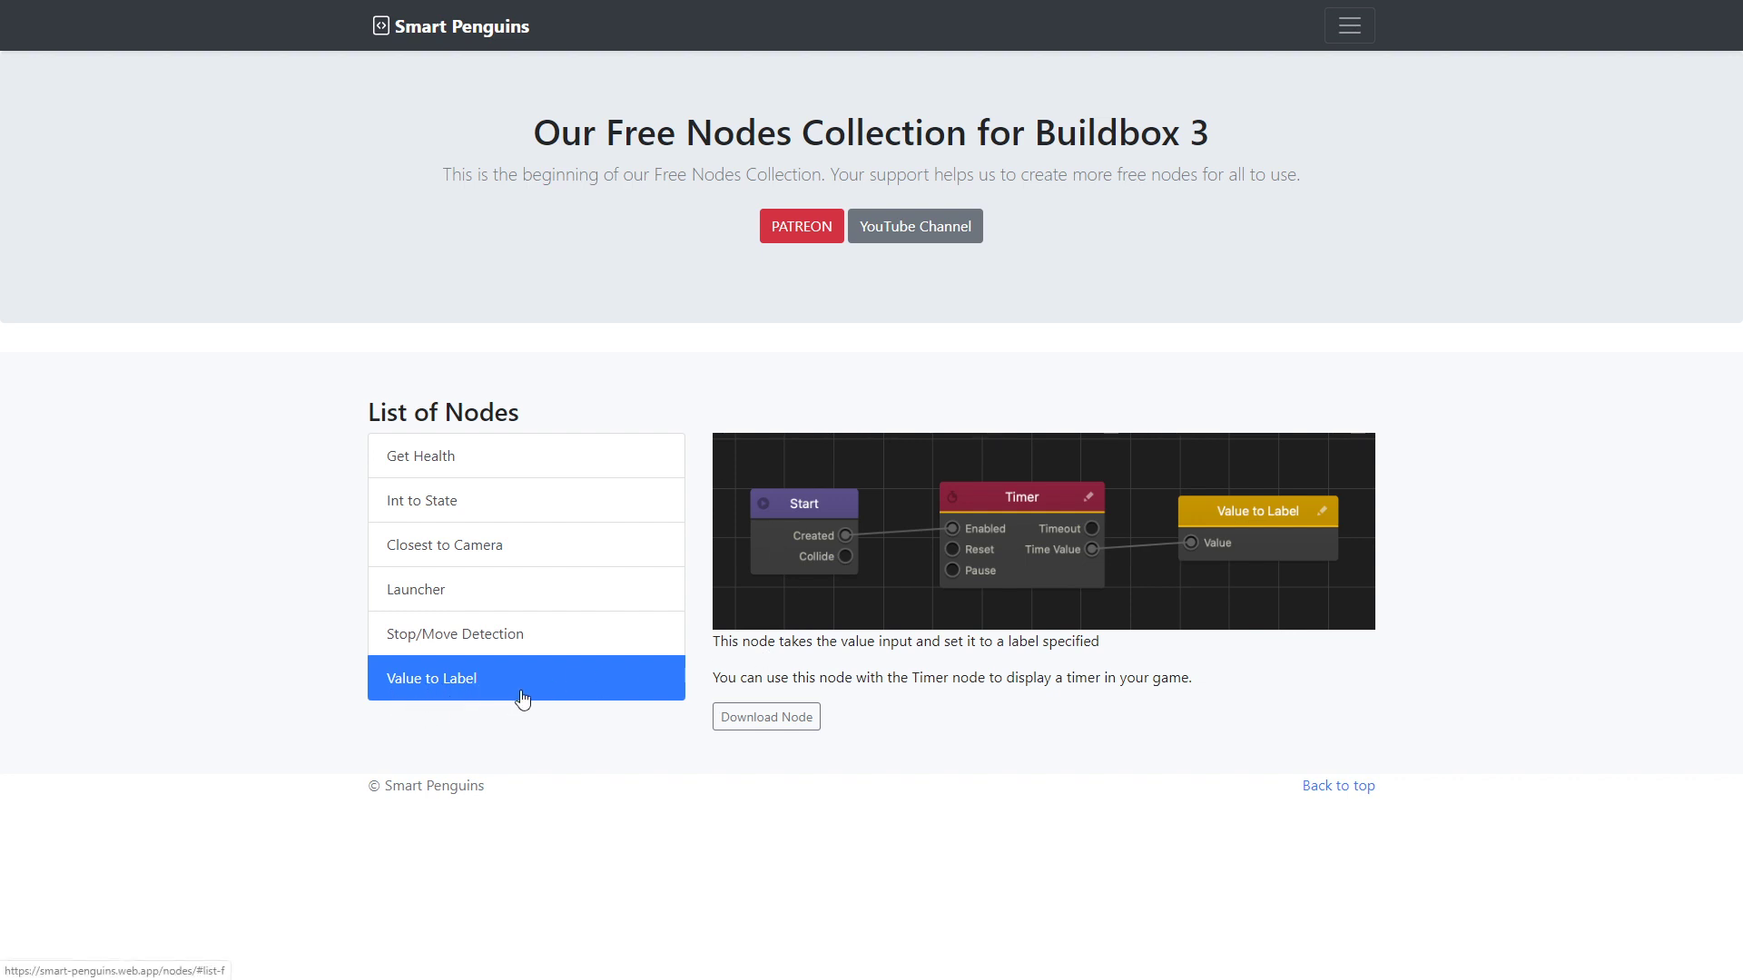
Download the free Value to Label node from the Smart Penguins Nodes page
click(805, 726)
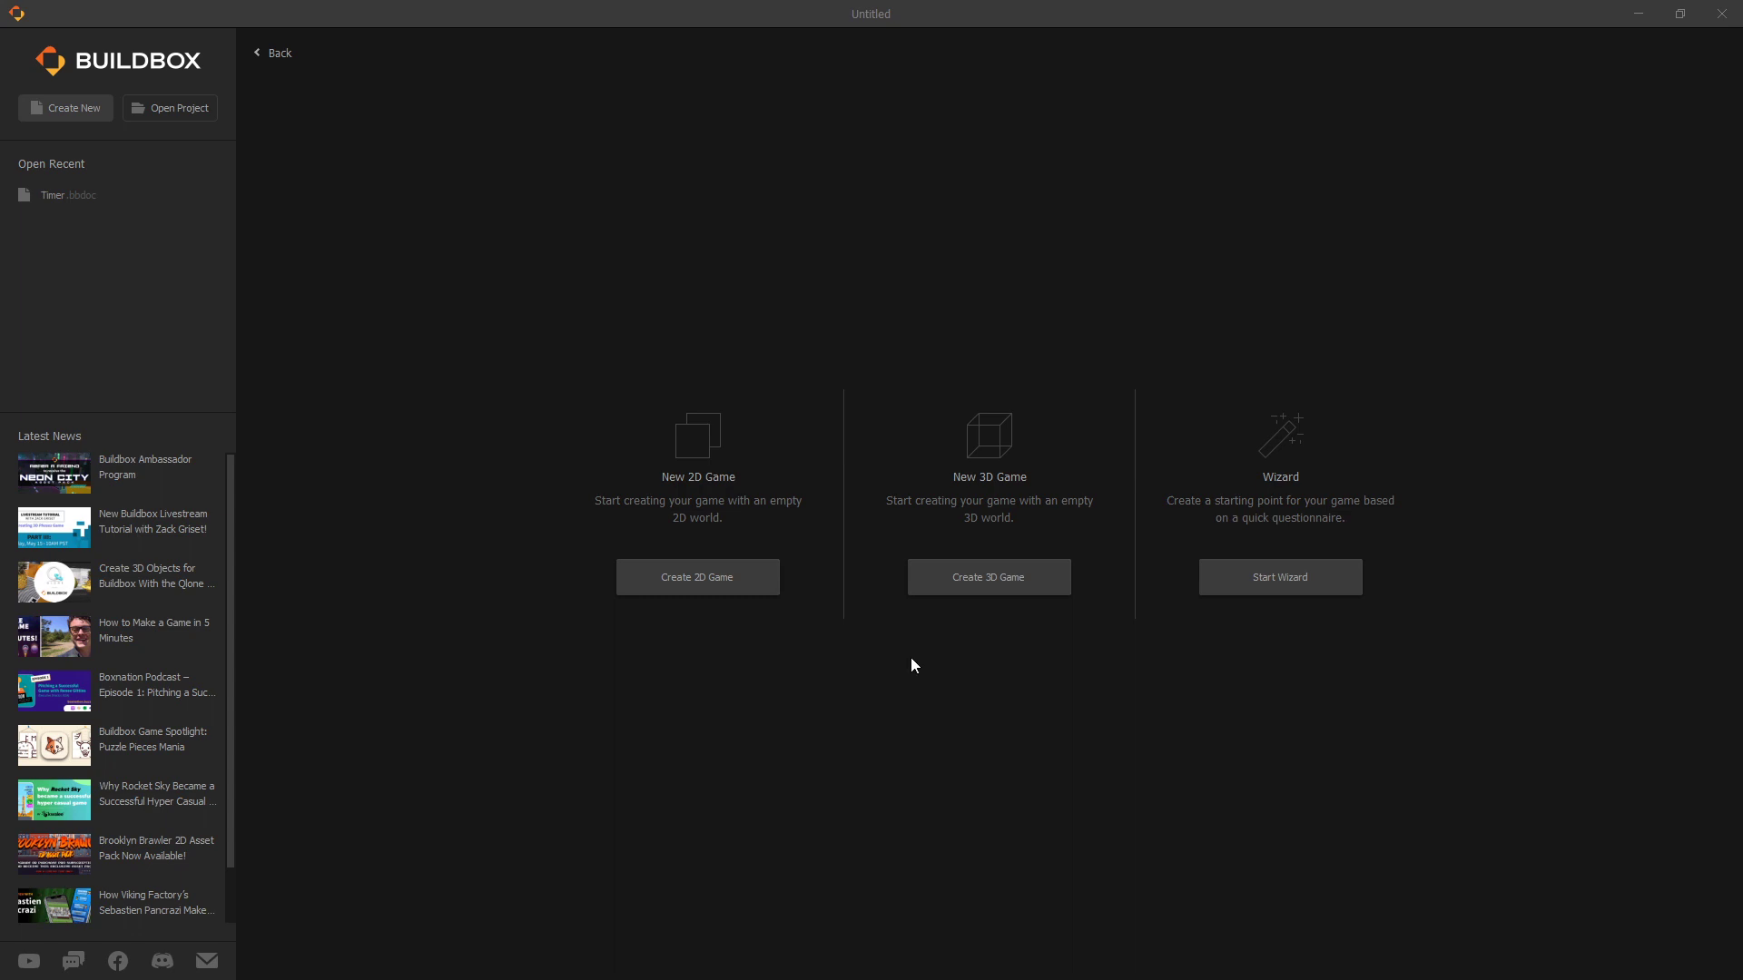
Create a new 3D game and add a UI Screen wired to the 3D World's UI
click(964, 576)
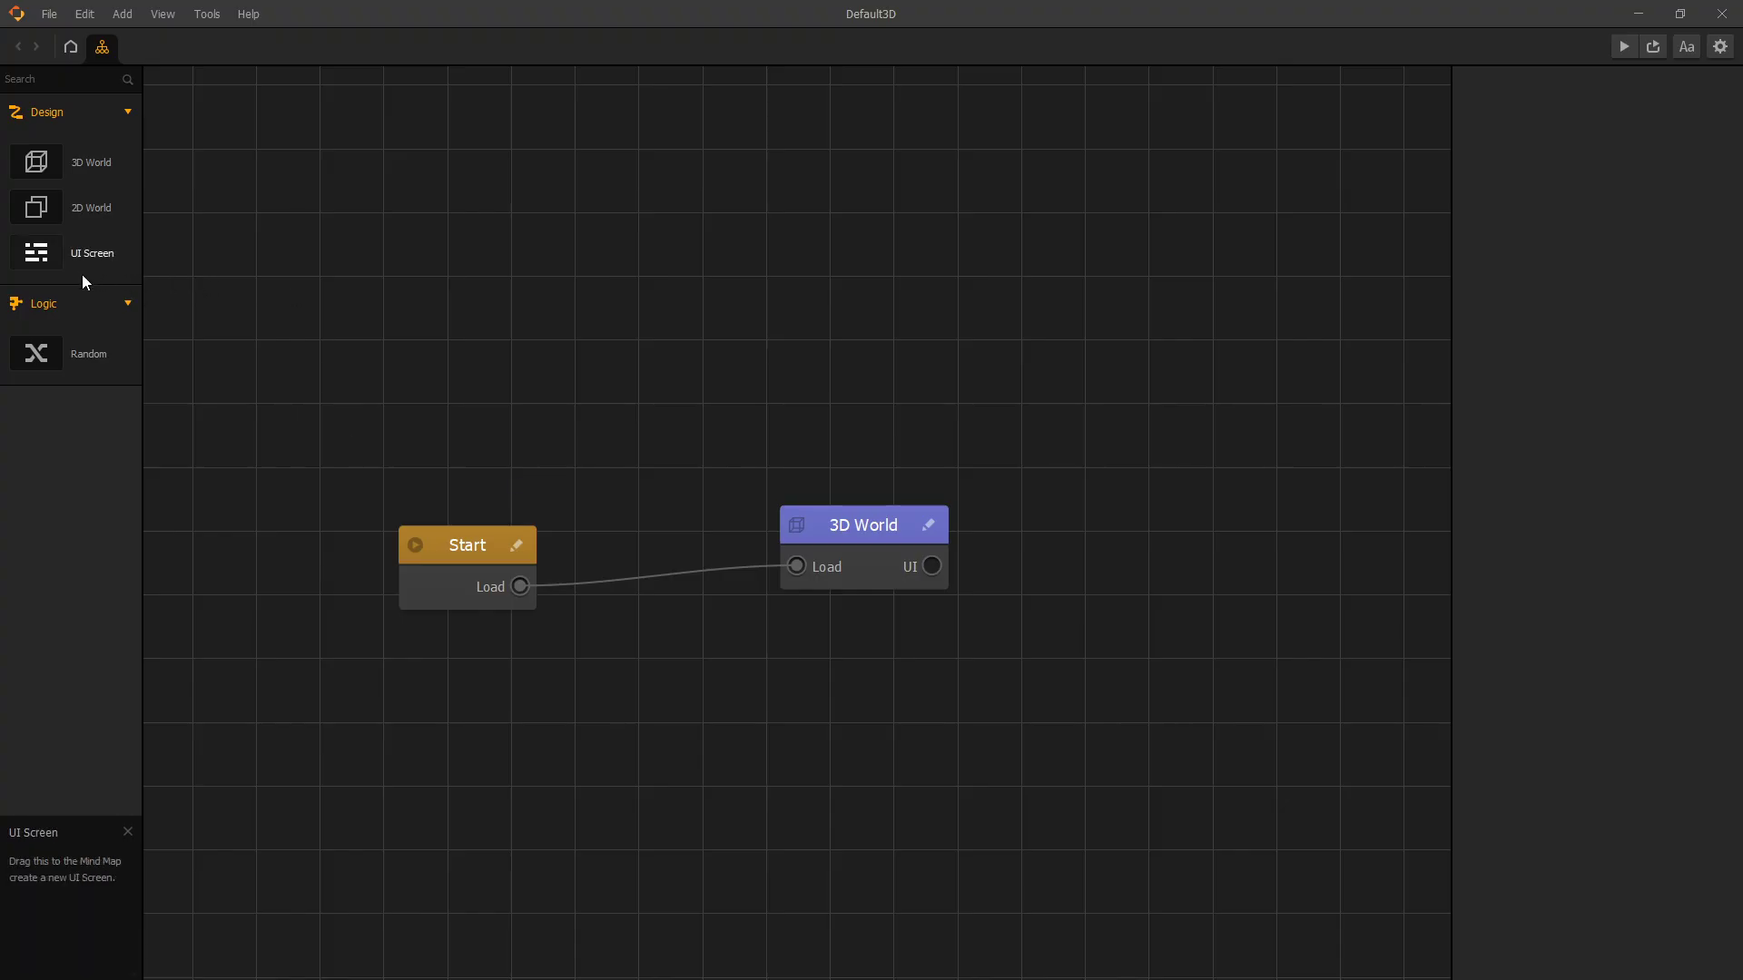
drag(1078, 490, 928, 574)
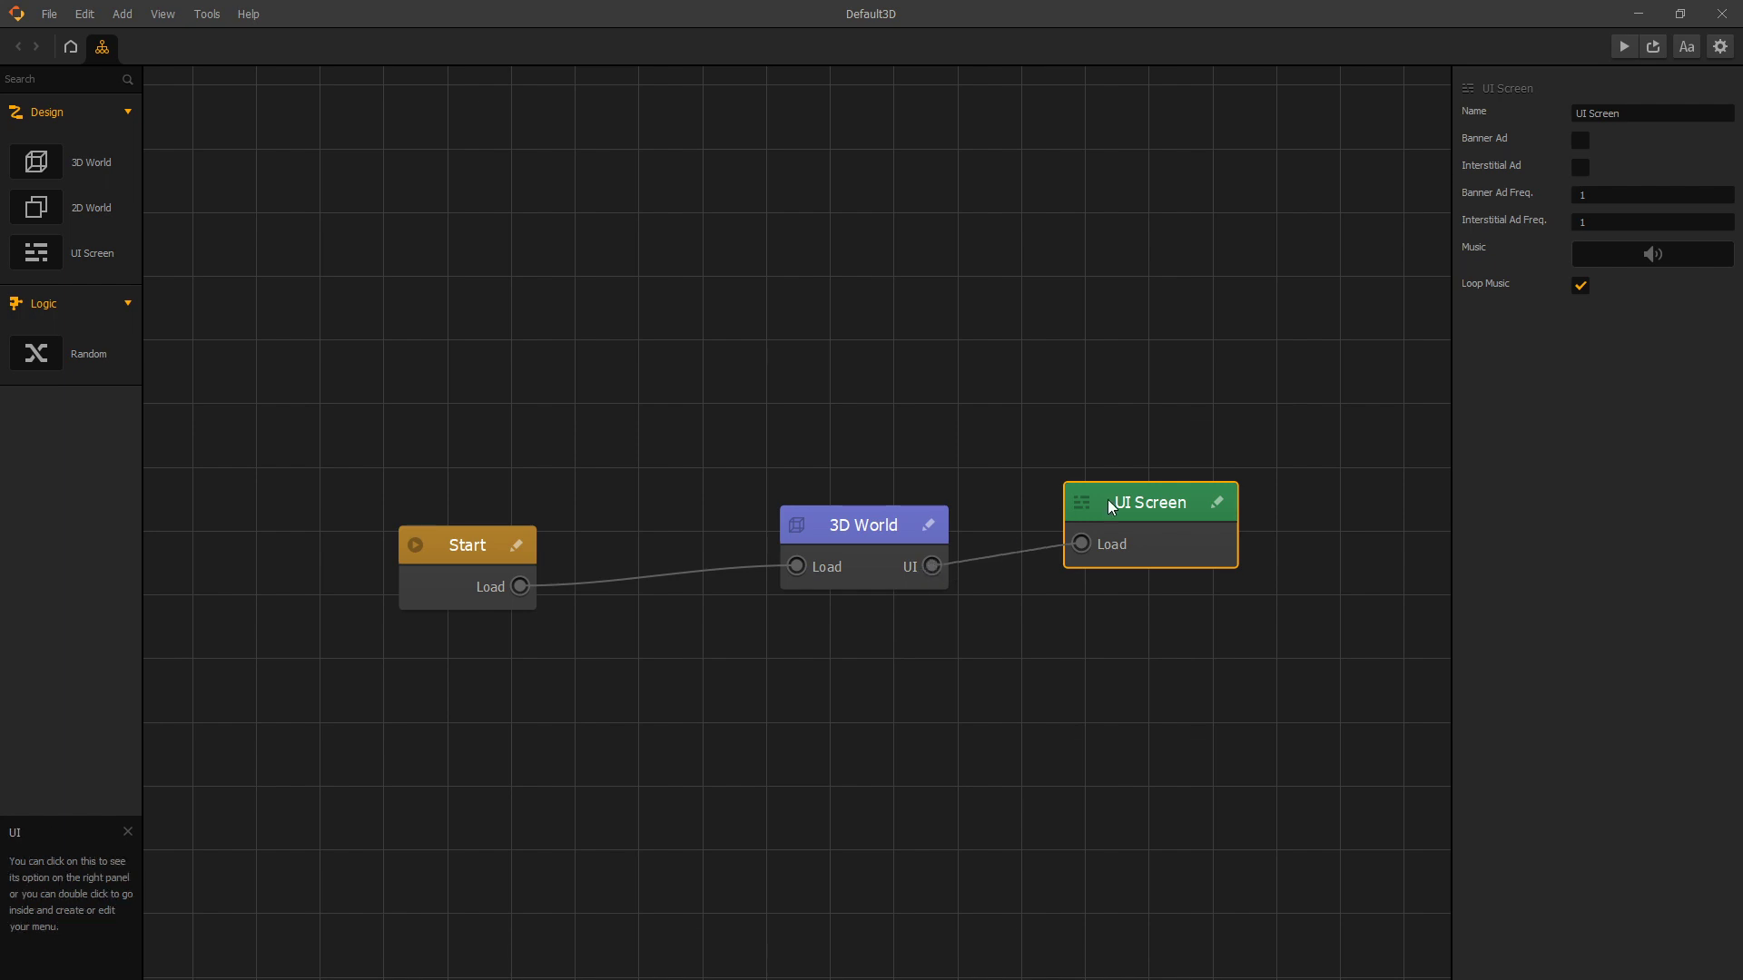
drag(1107, 500, 1086, 468)
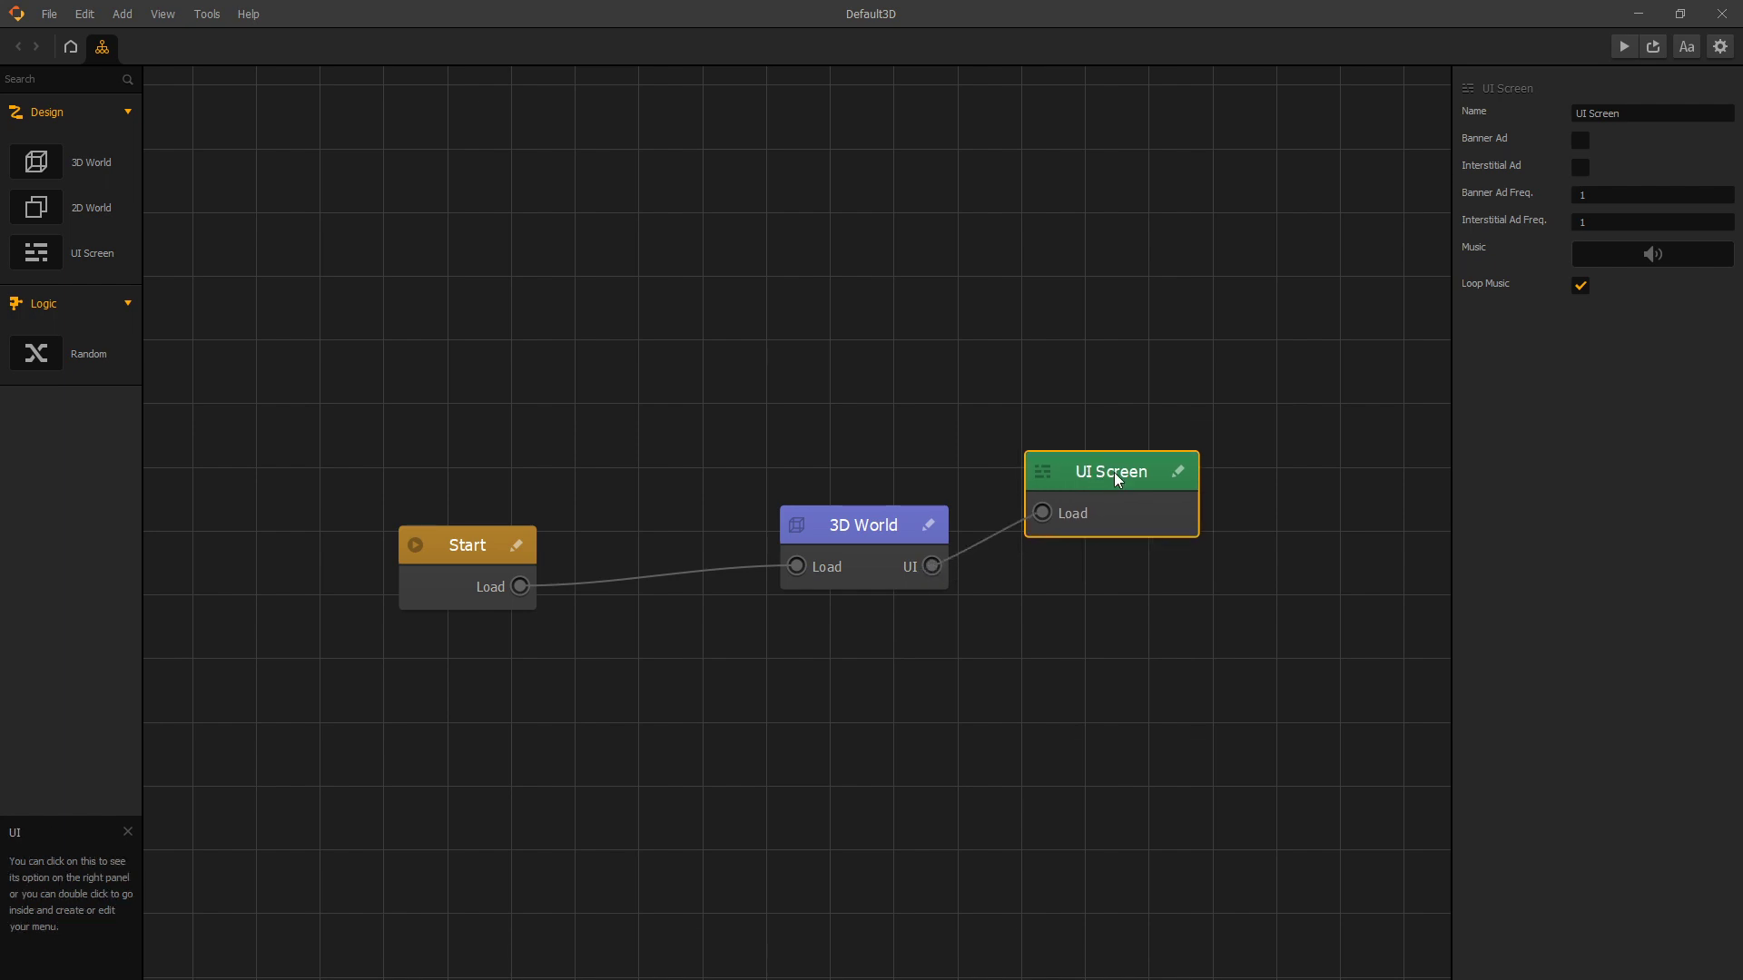
double_click(1117, 475)
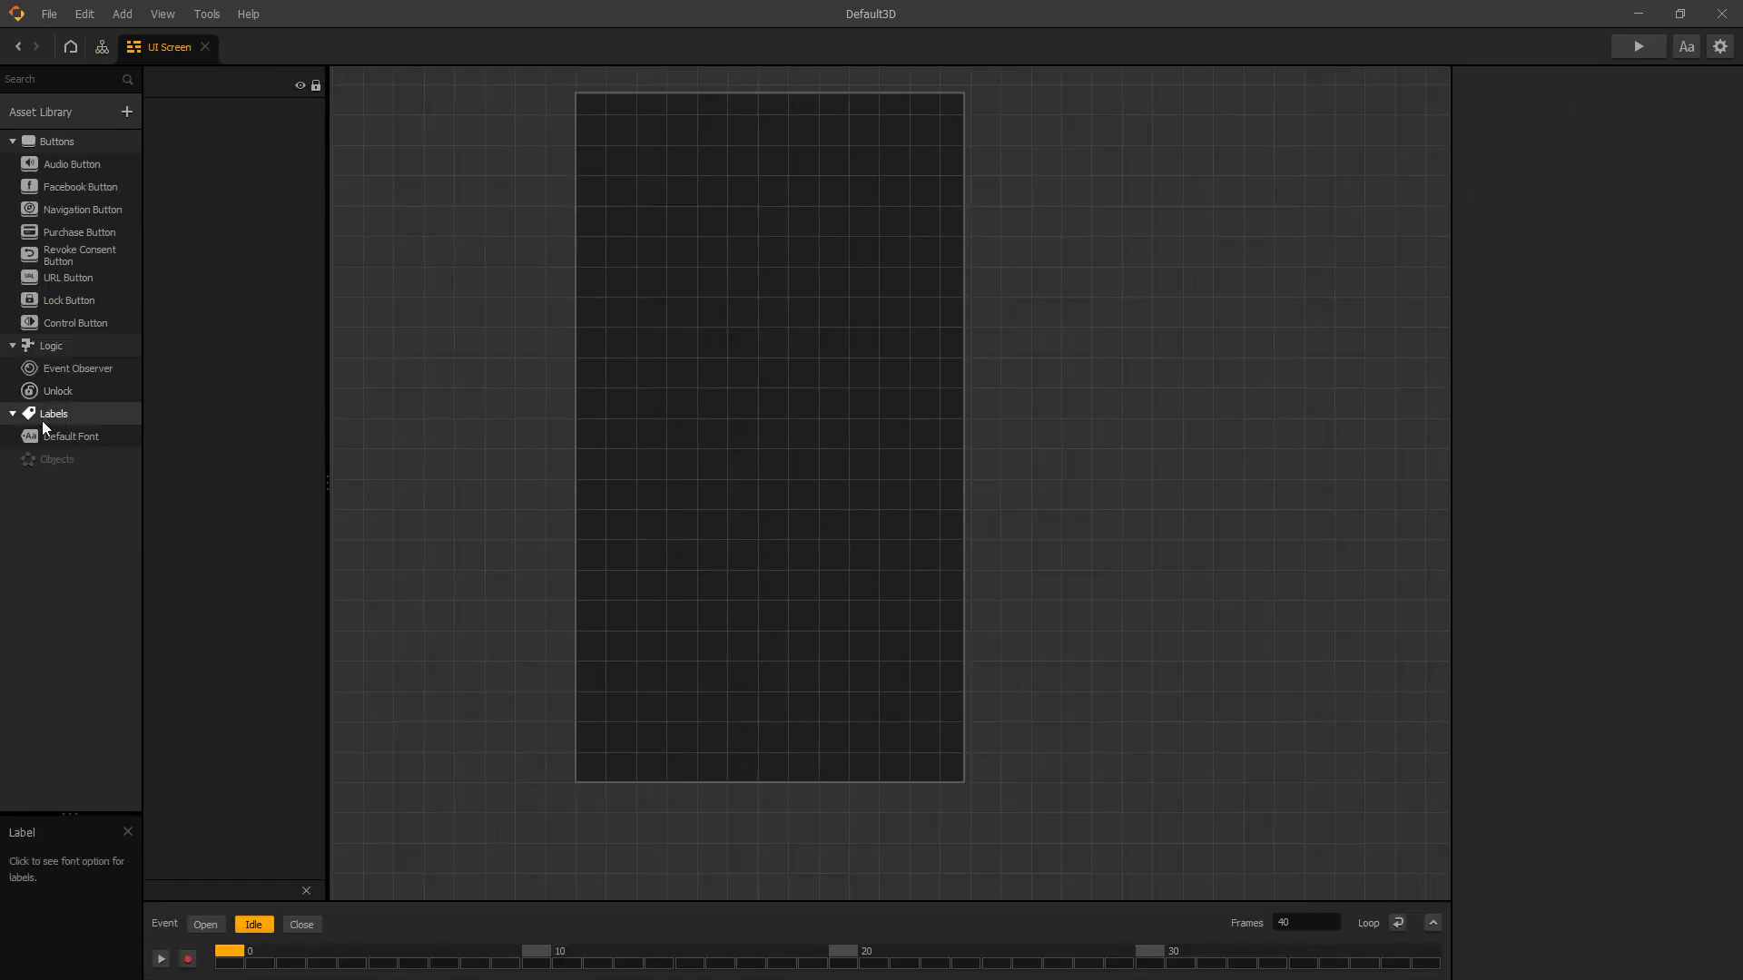
Place a Default Font label on the UI Screen and name it Timer
drag(45, 436, 785, 193)
click(1645, 112)
text(Timer)
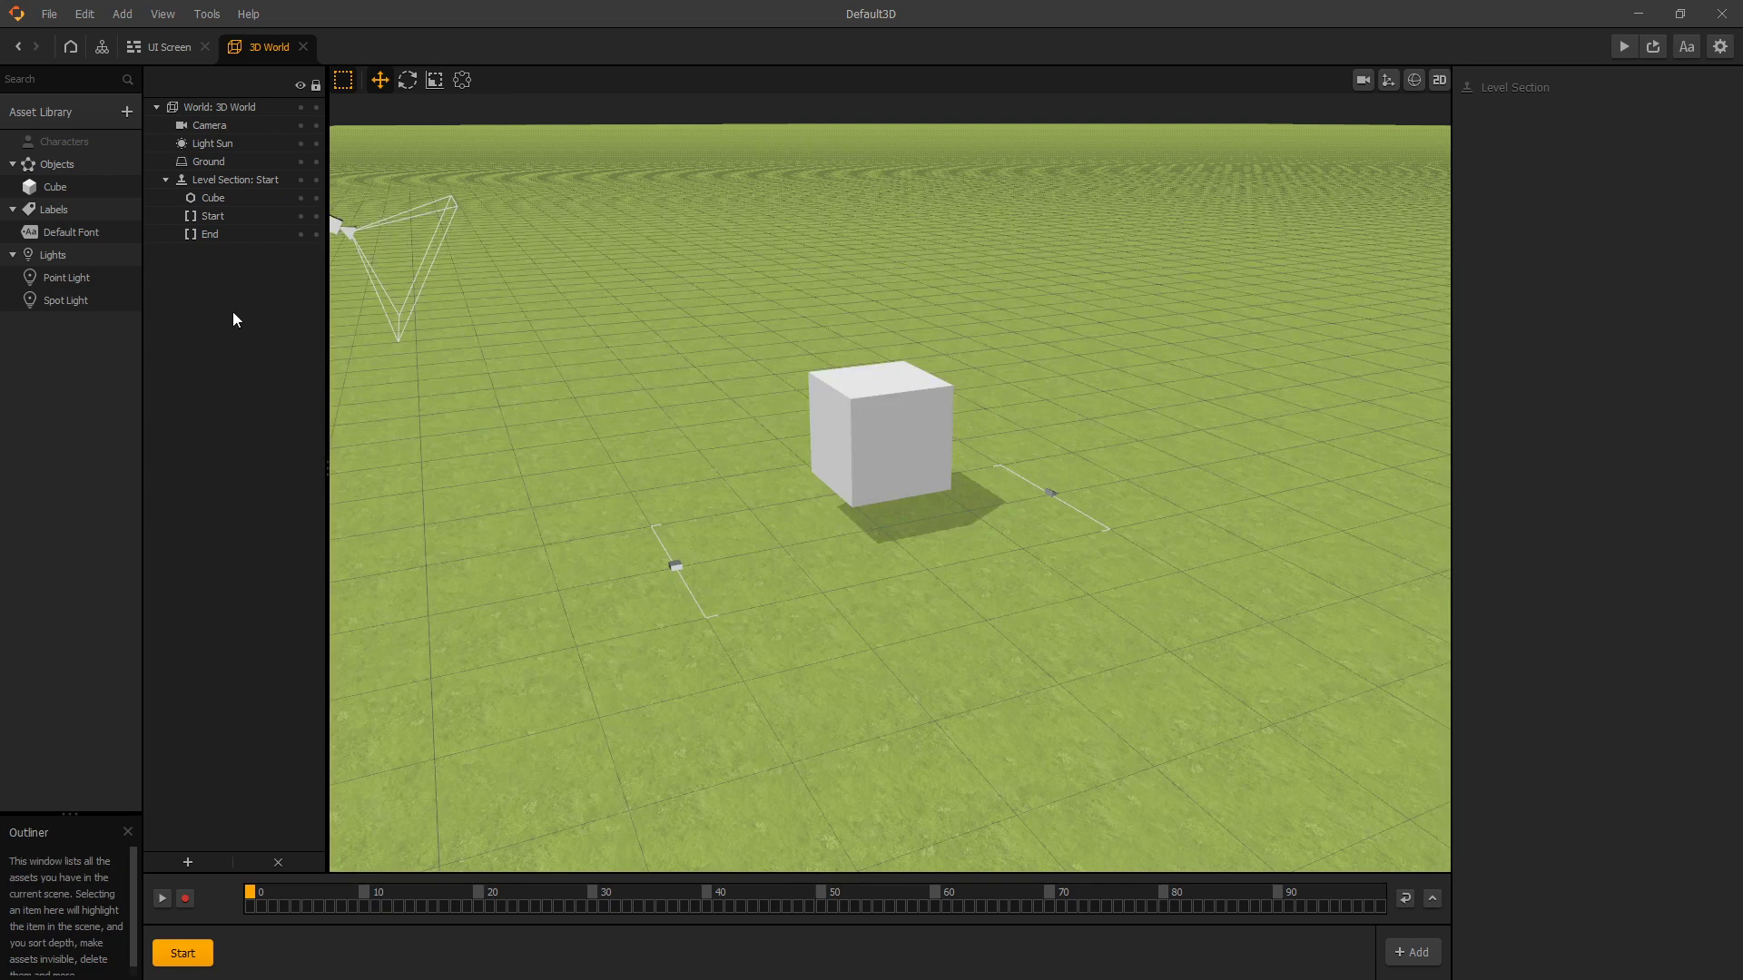
Select the Cube object in the 3D World's Asset Library to edit its logic
click(83, 187)
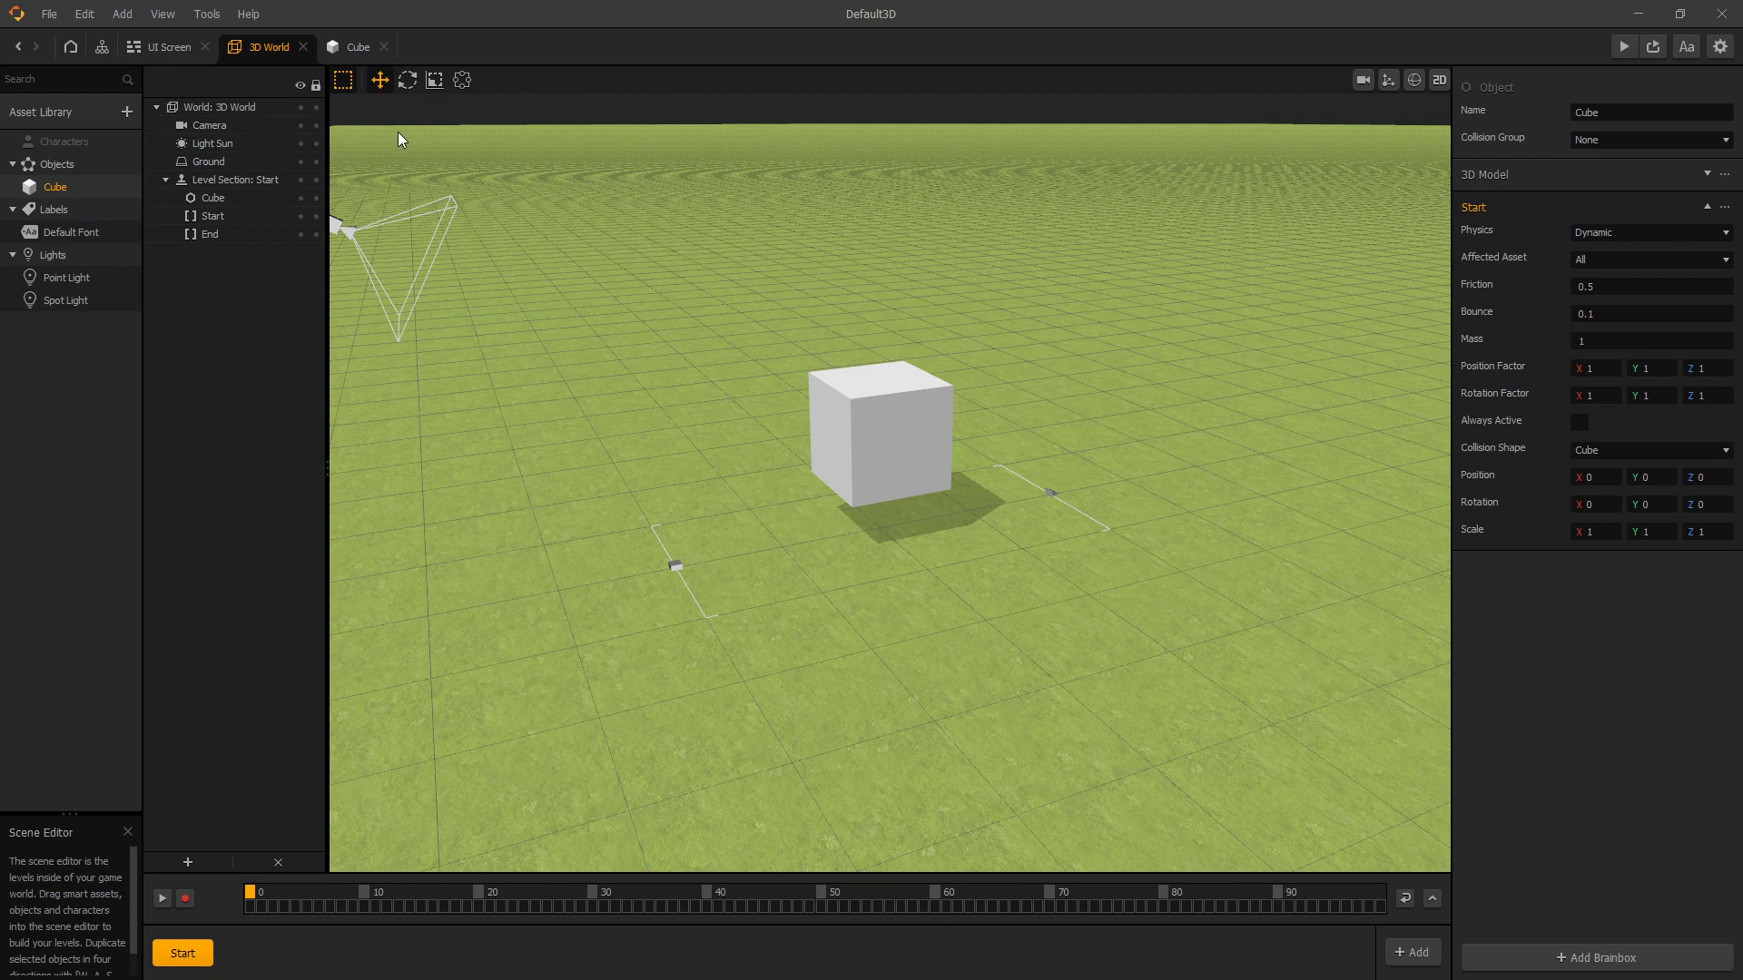
Add a Timer node (searched as 'tim') and a Value to Label node, keeping Label Type Entity
click(346, 44)
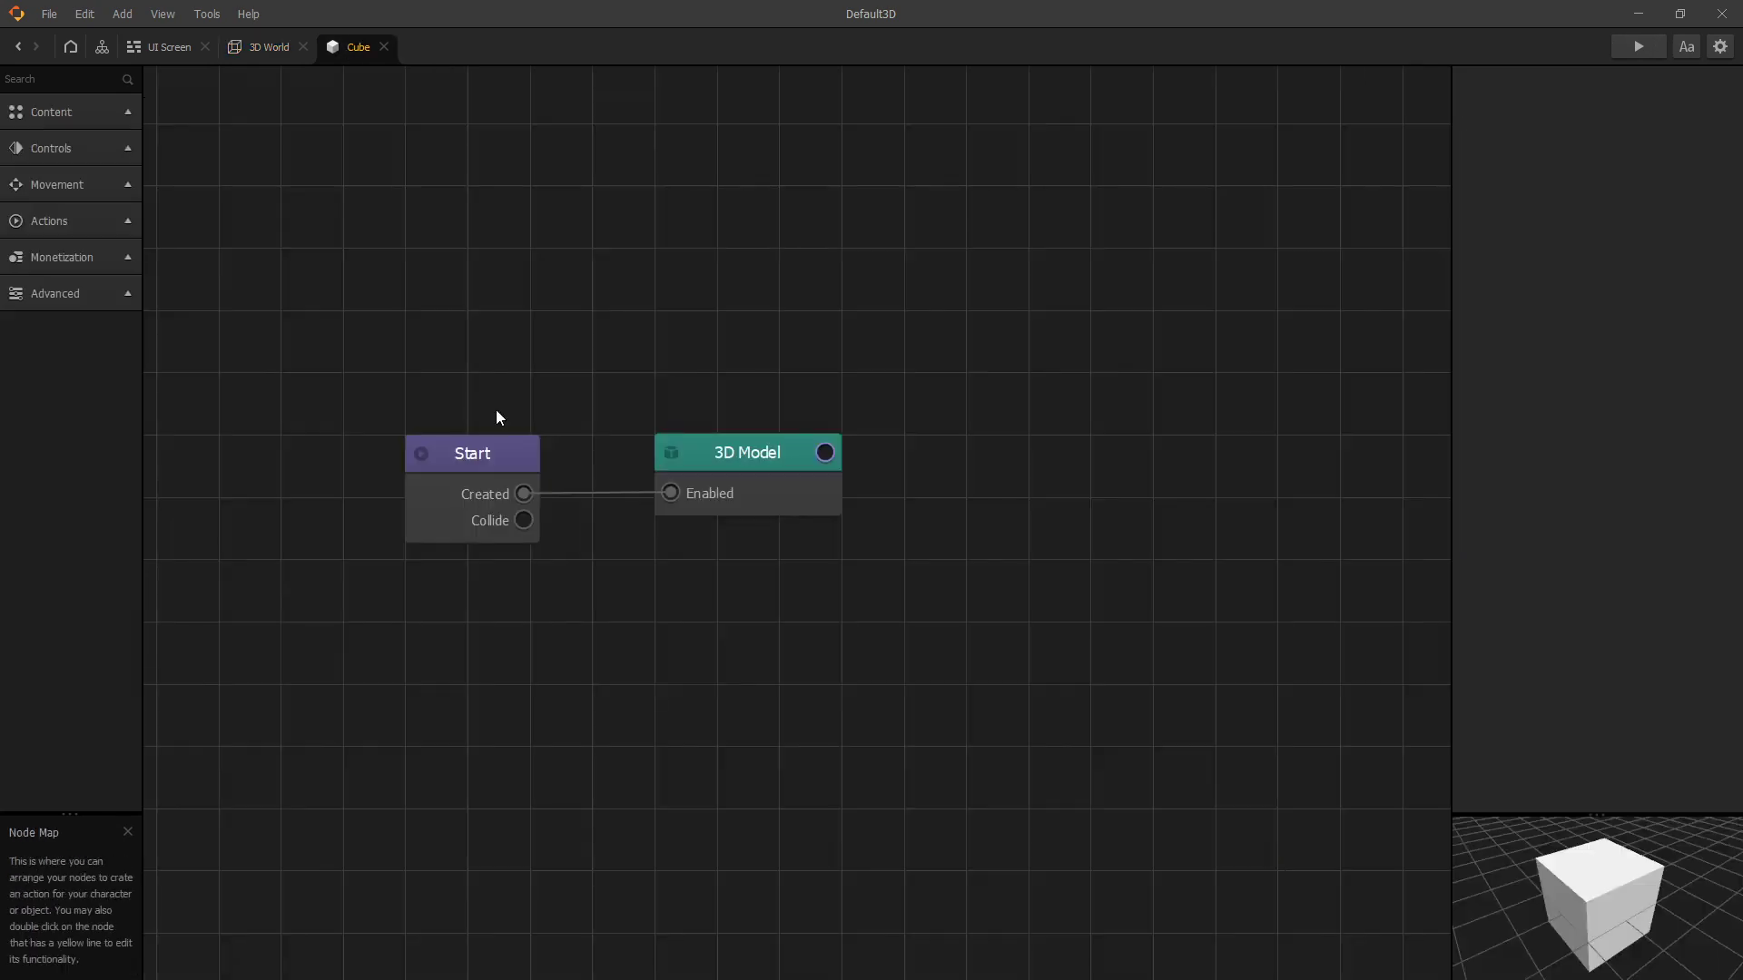
click(71, 80)
text(t)
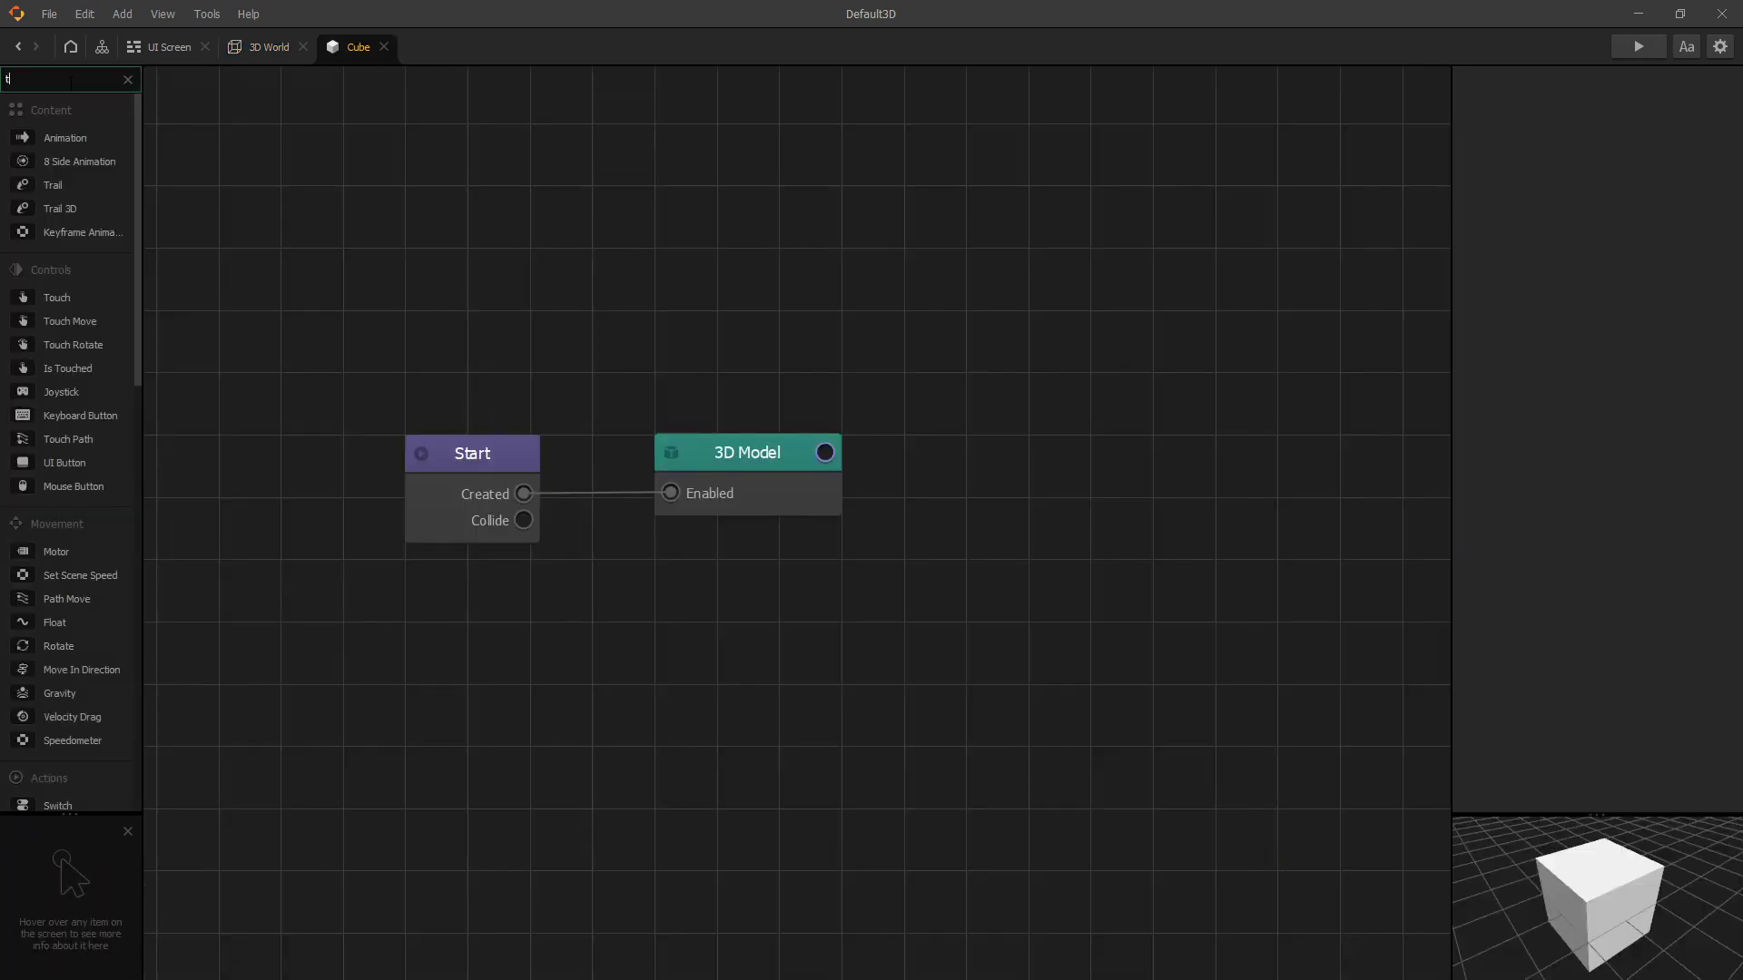
text(im)
drag(61, 169, 671, 264)
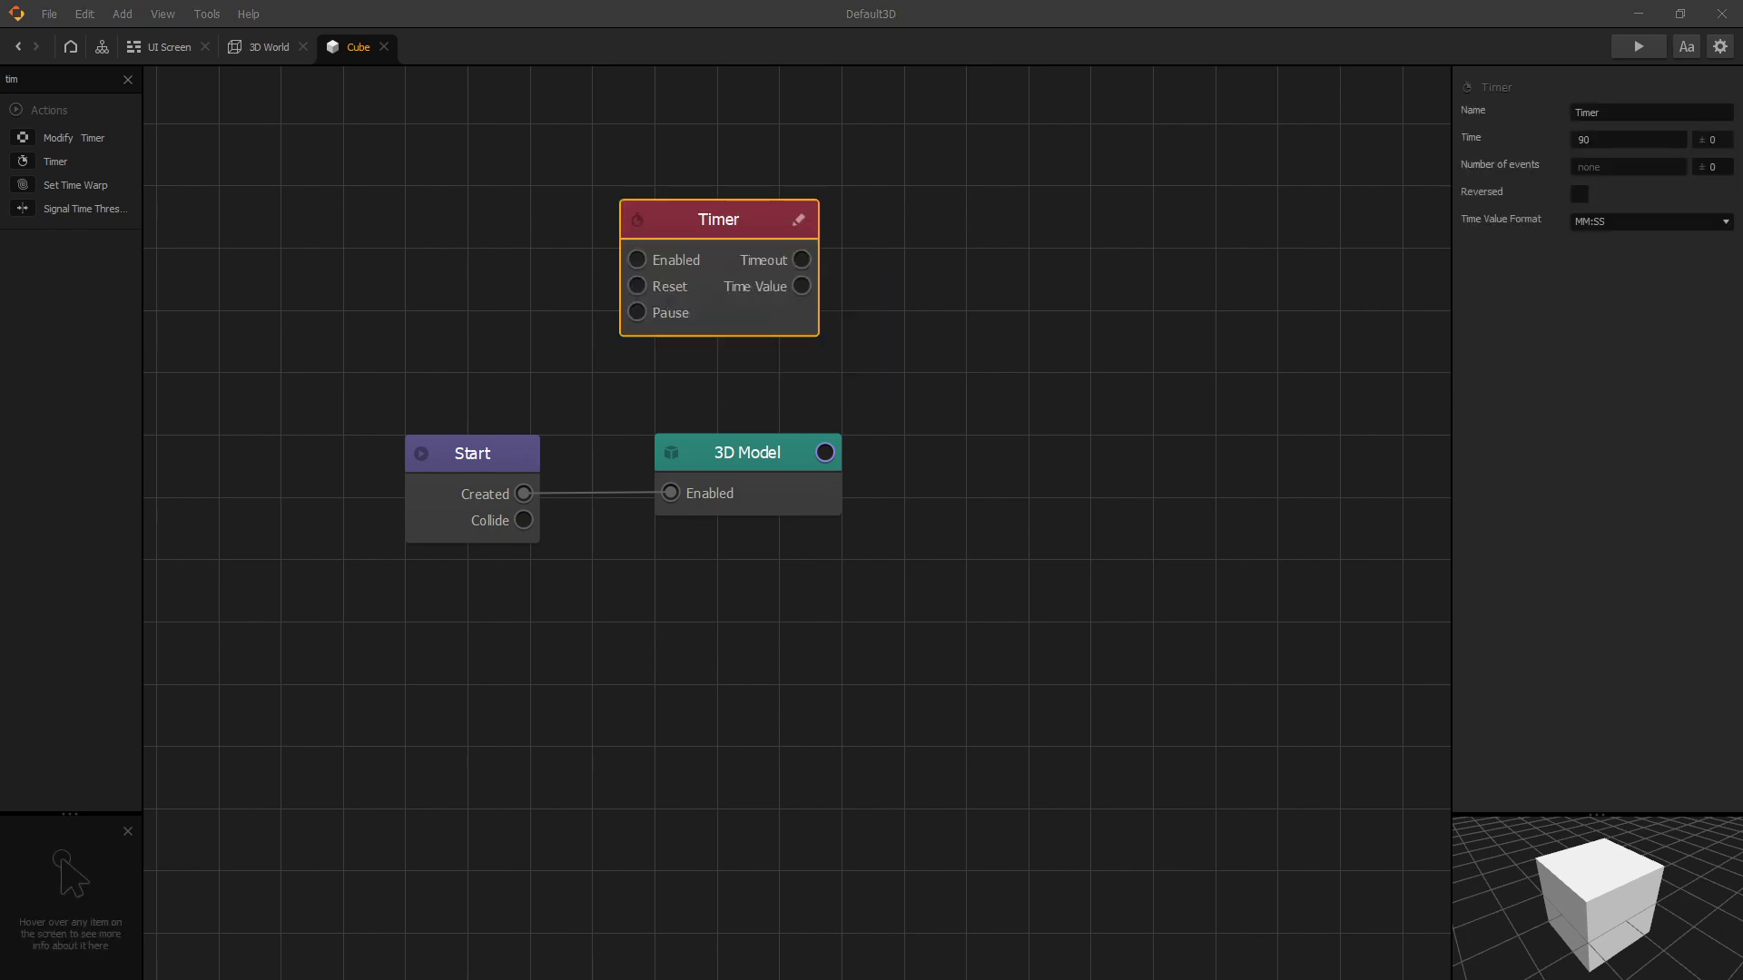
drag(9, 345, 1035, 289)
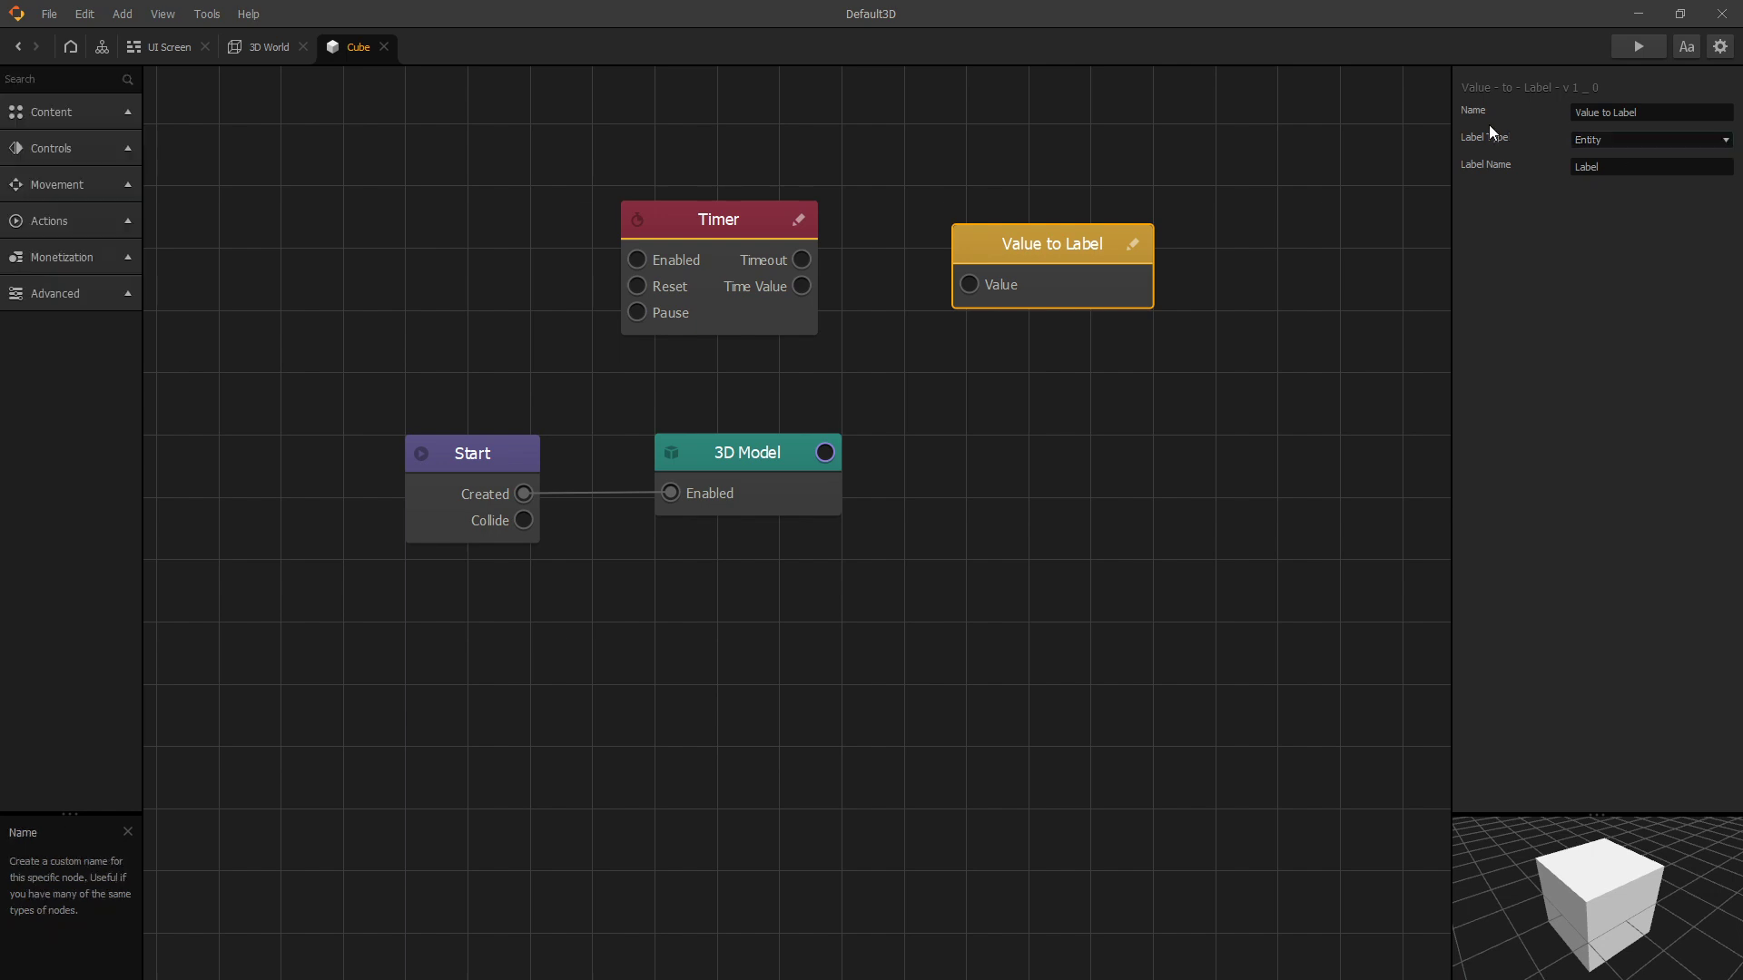
click(1597, 138)
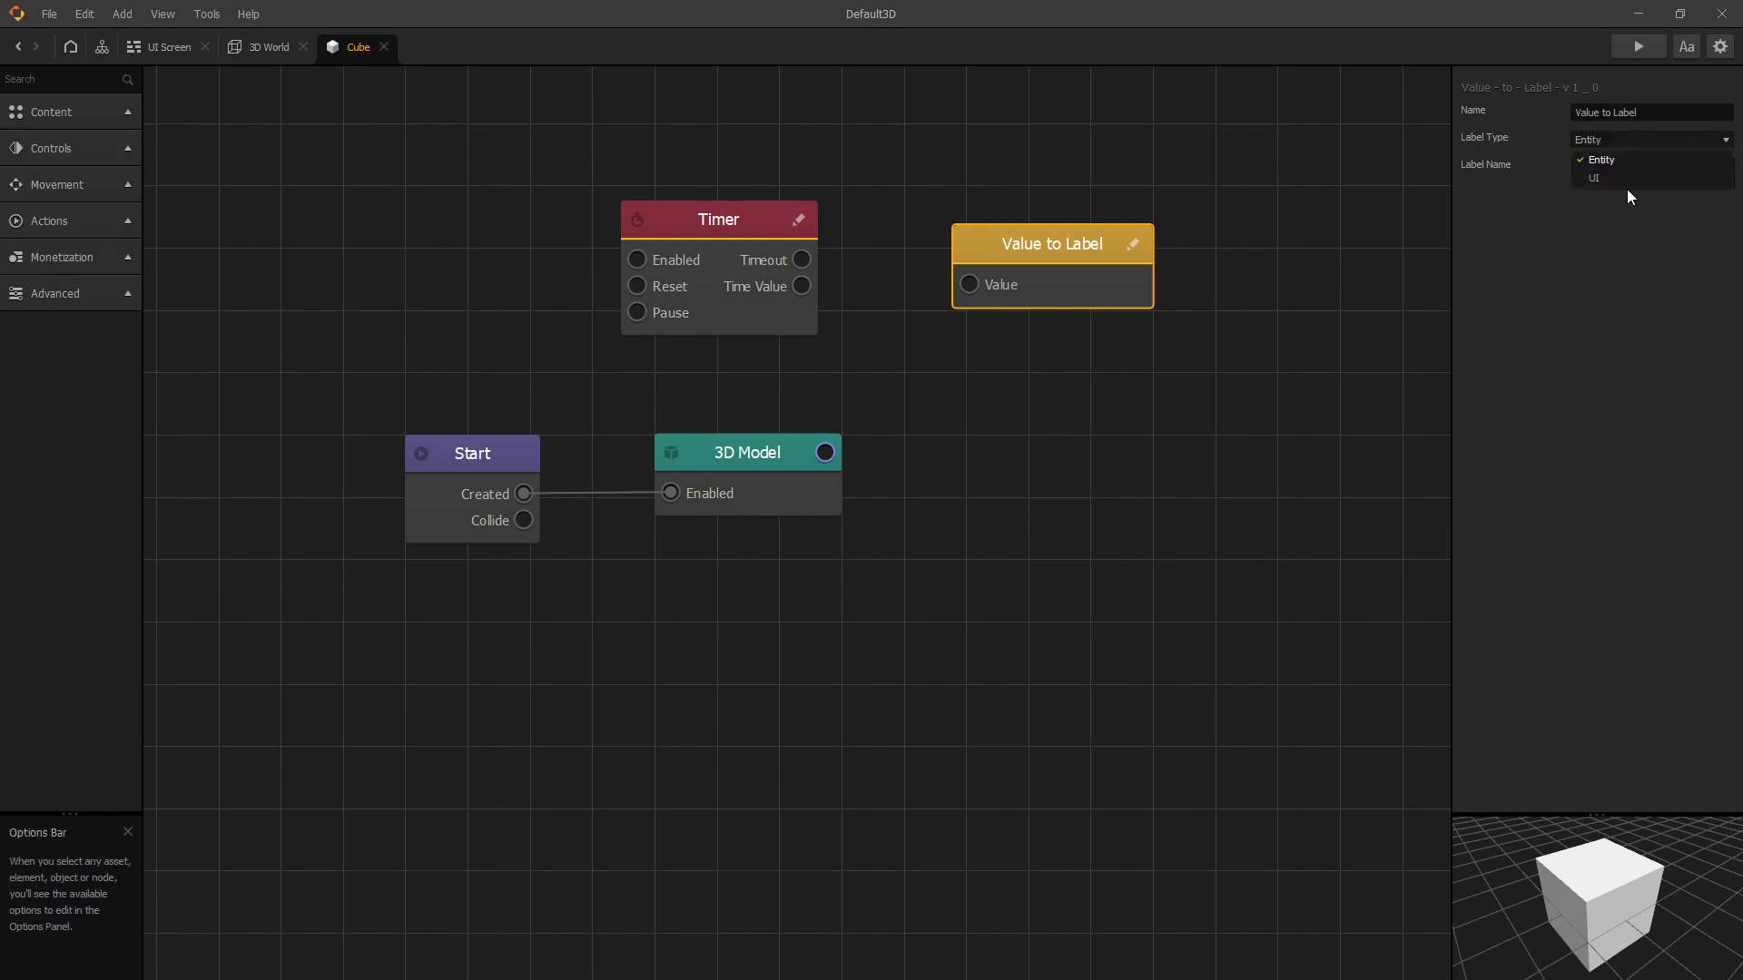
click(1576, 257)
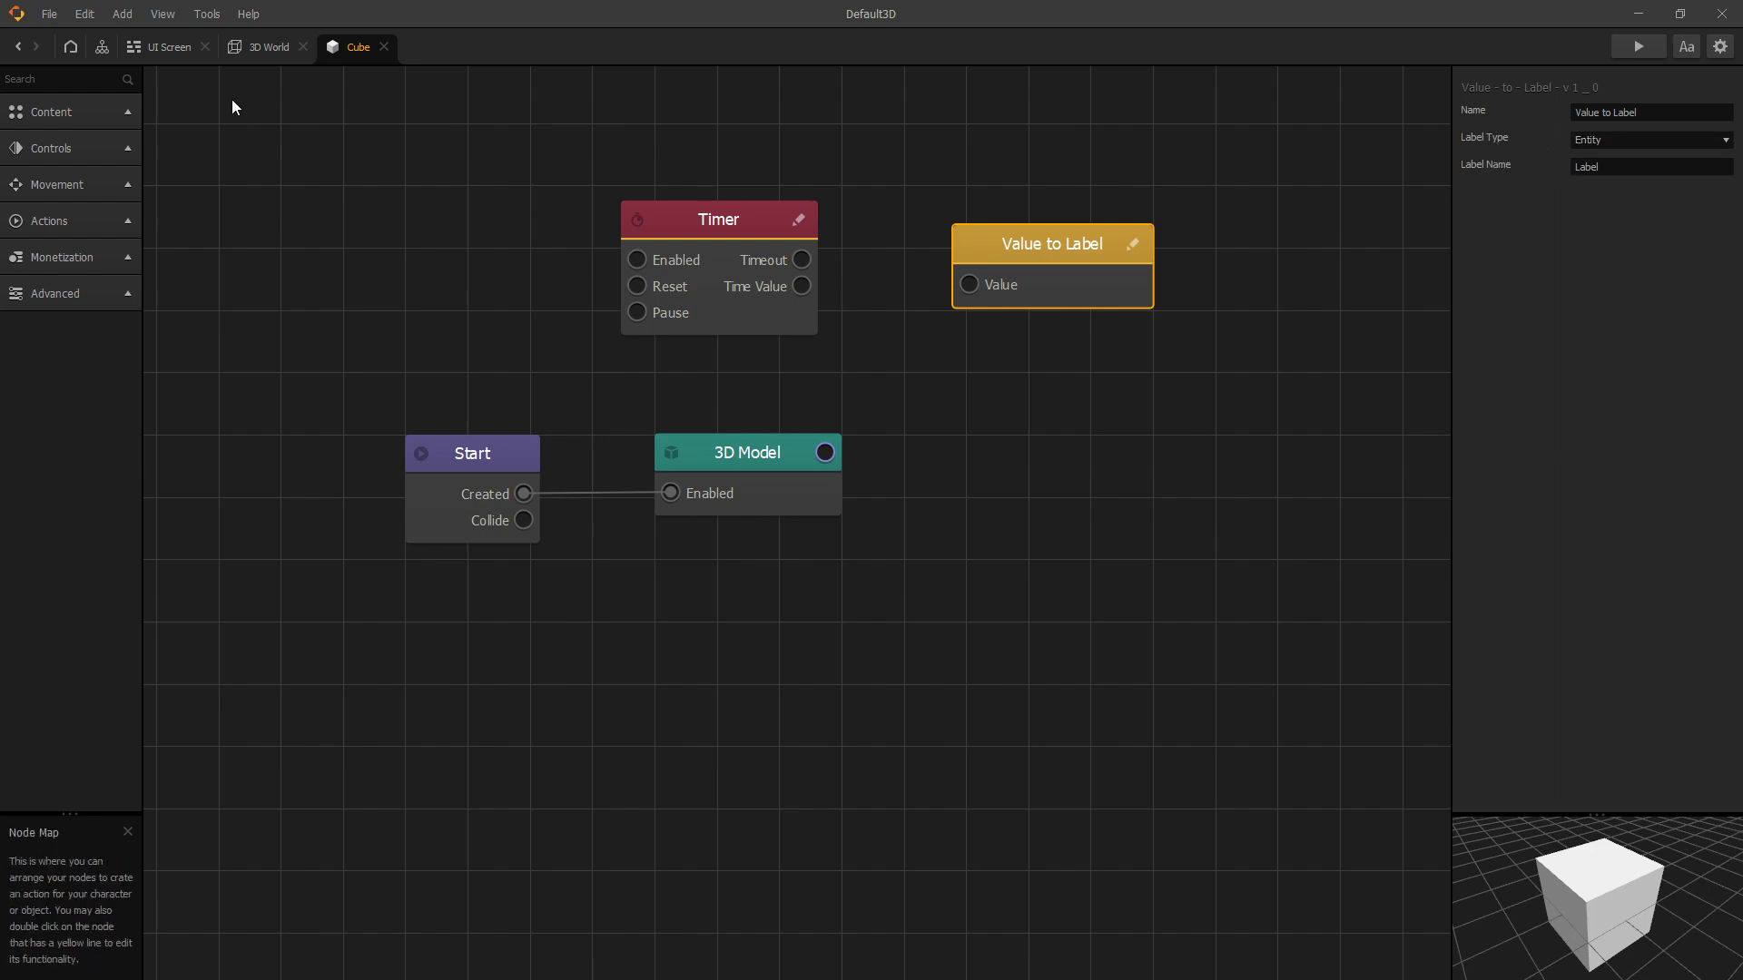
Add a Content Label node and wire its Enabled and Value to Label's Value to Start's Created
click(51, 112)
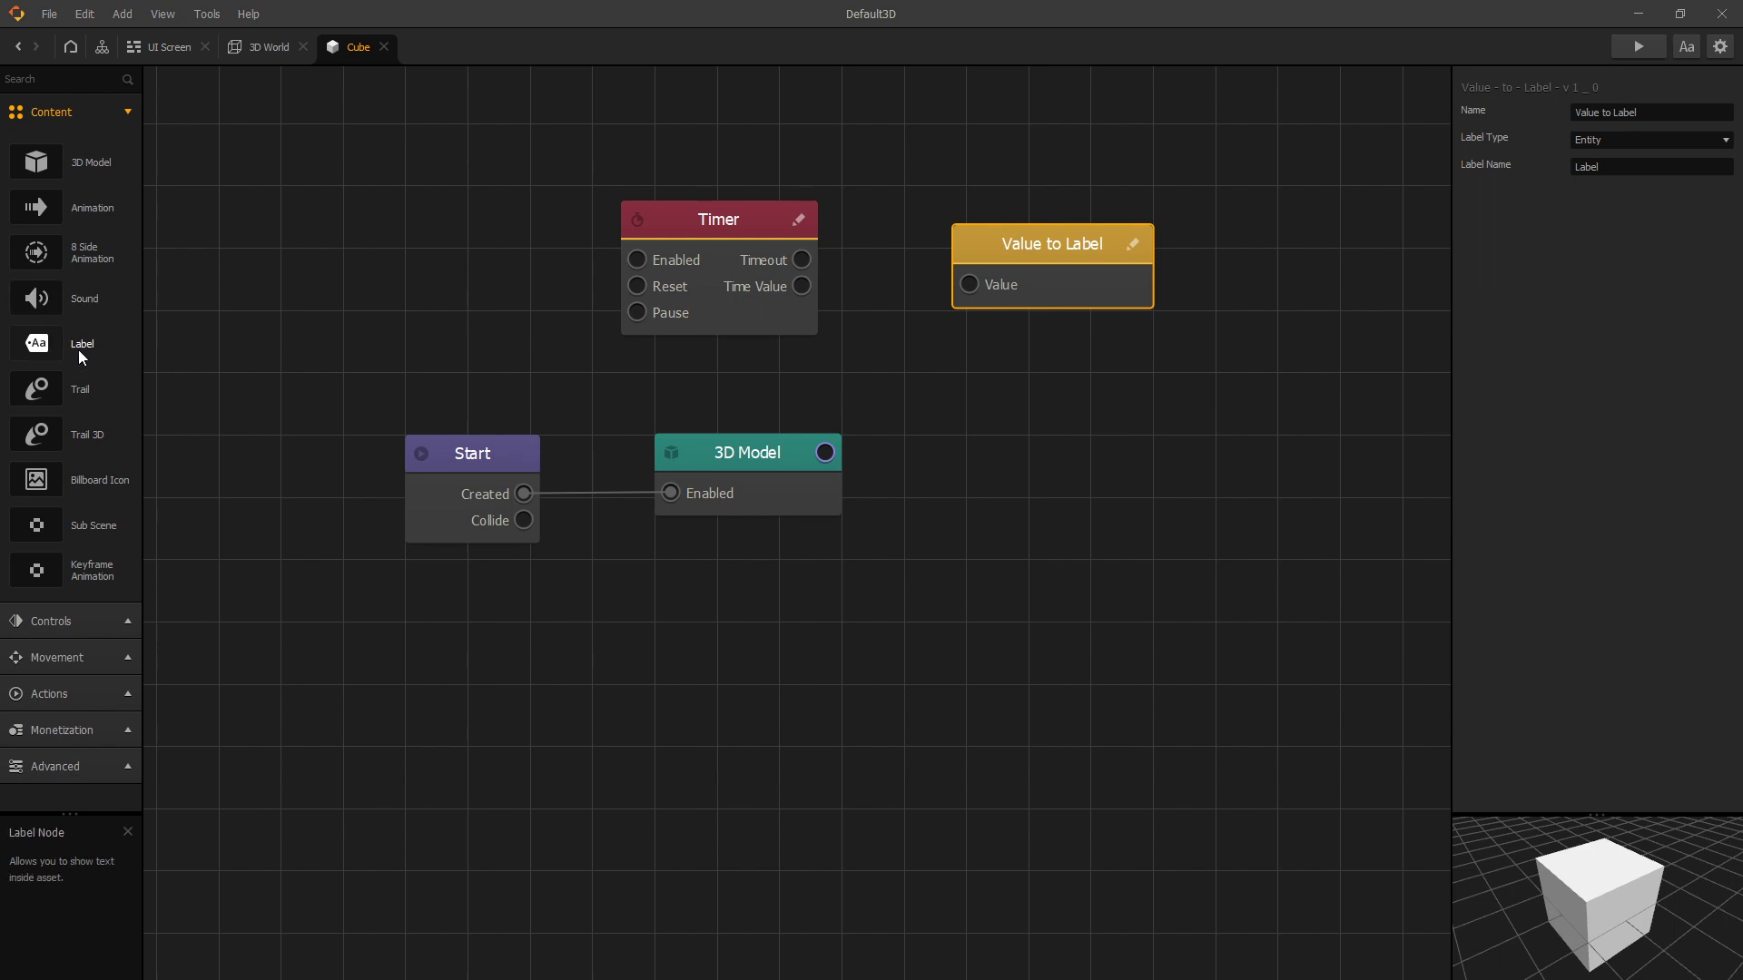
drag(989, 430, 524, 494)
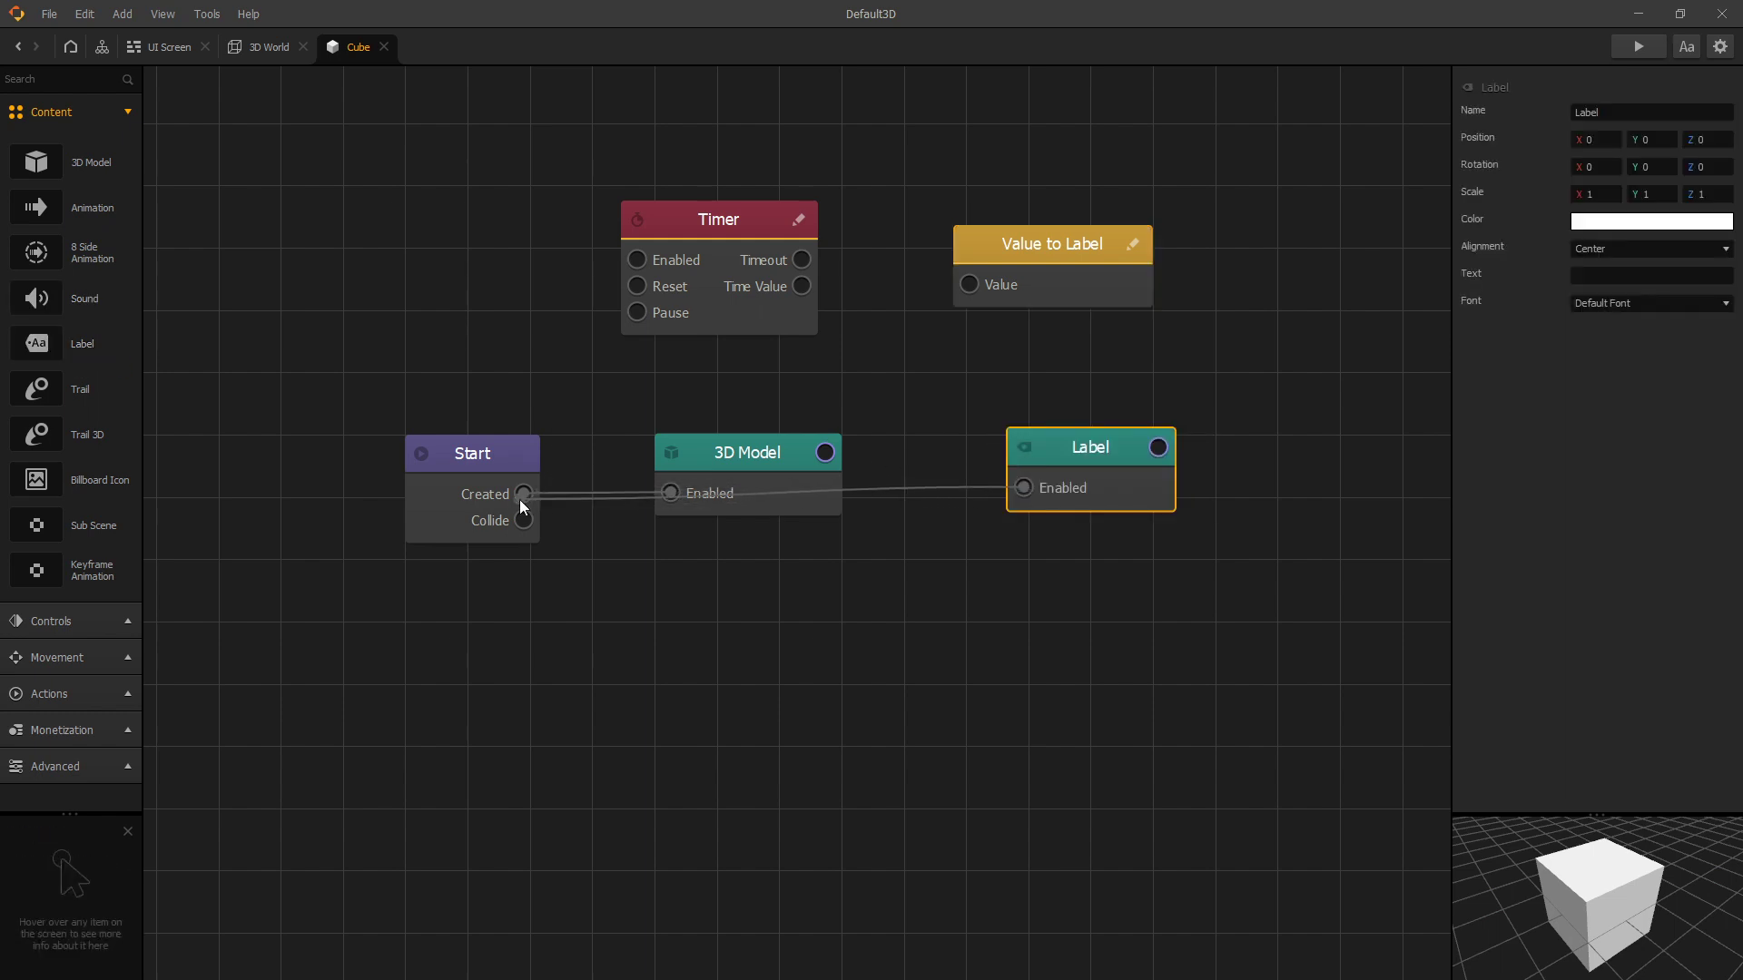
click(1239, 465)
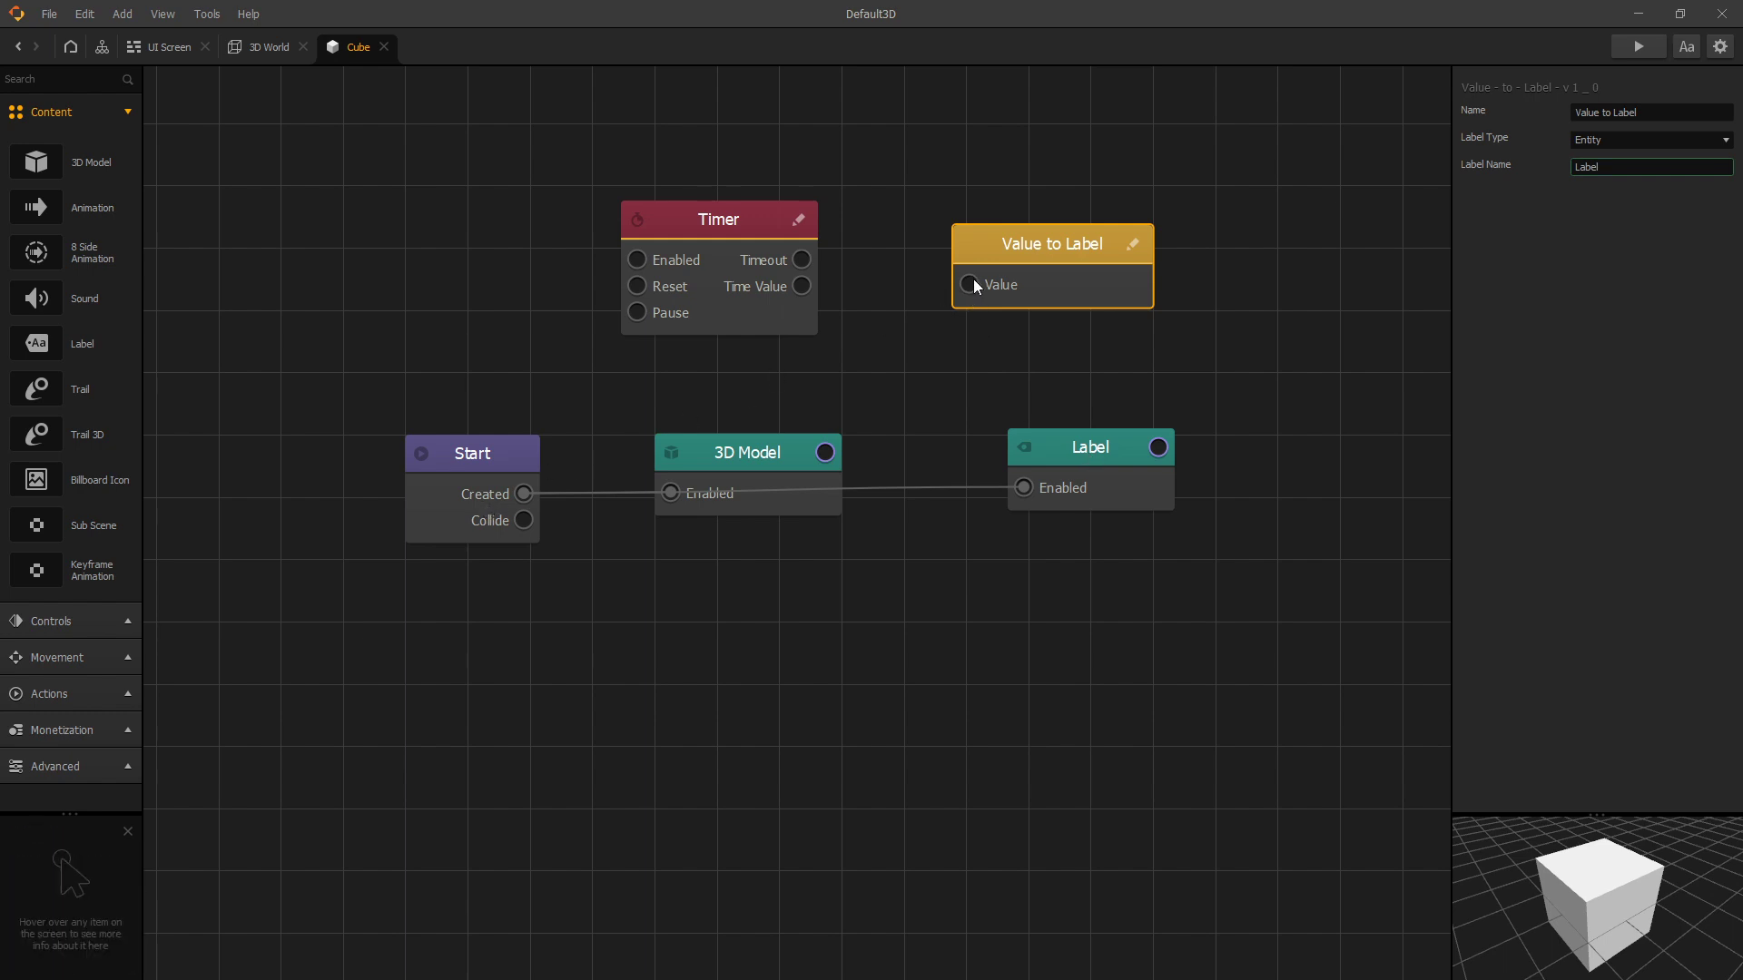
drag(968, 284, 522, 501)
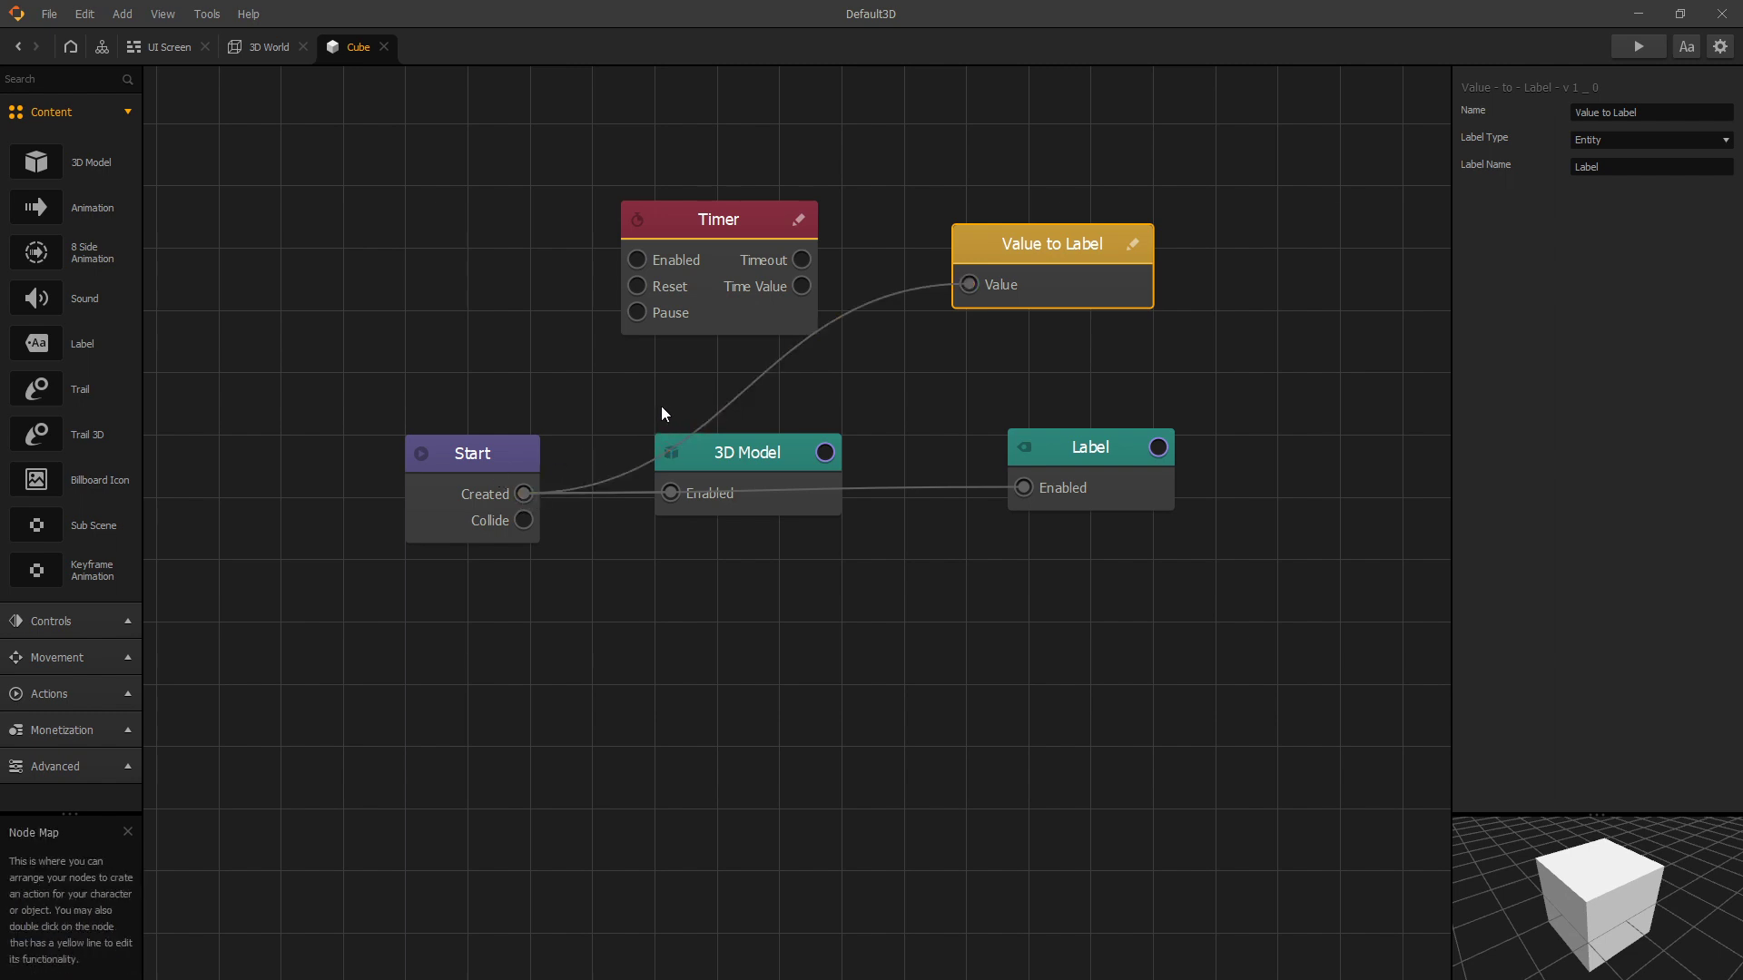
Set the Cube's 3D Model colour alpha to 100 so the cube turns translucent
click(904, 410)
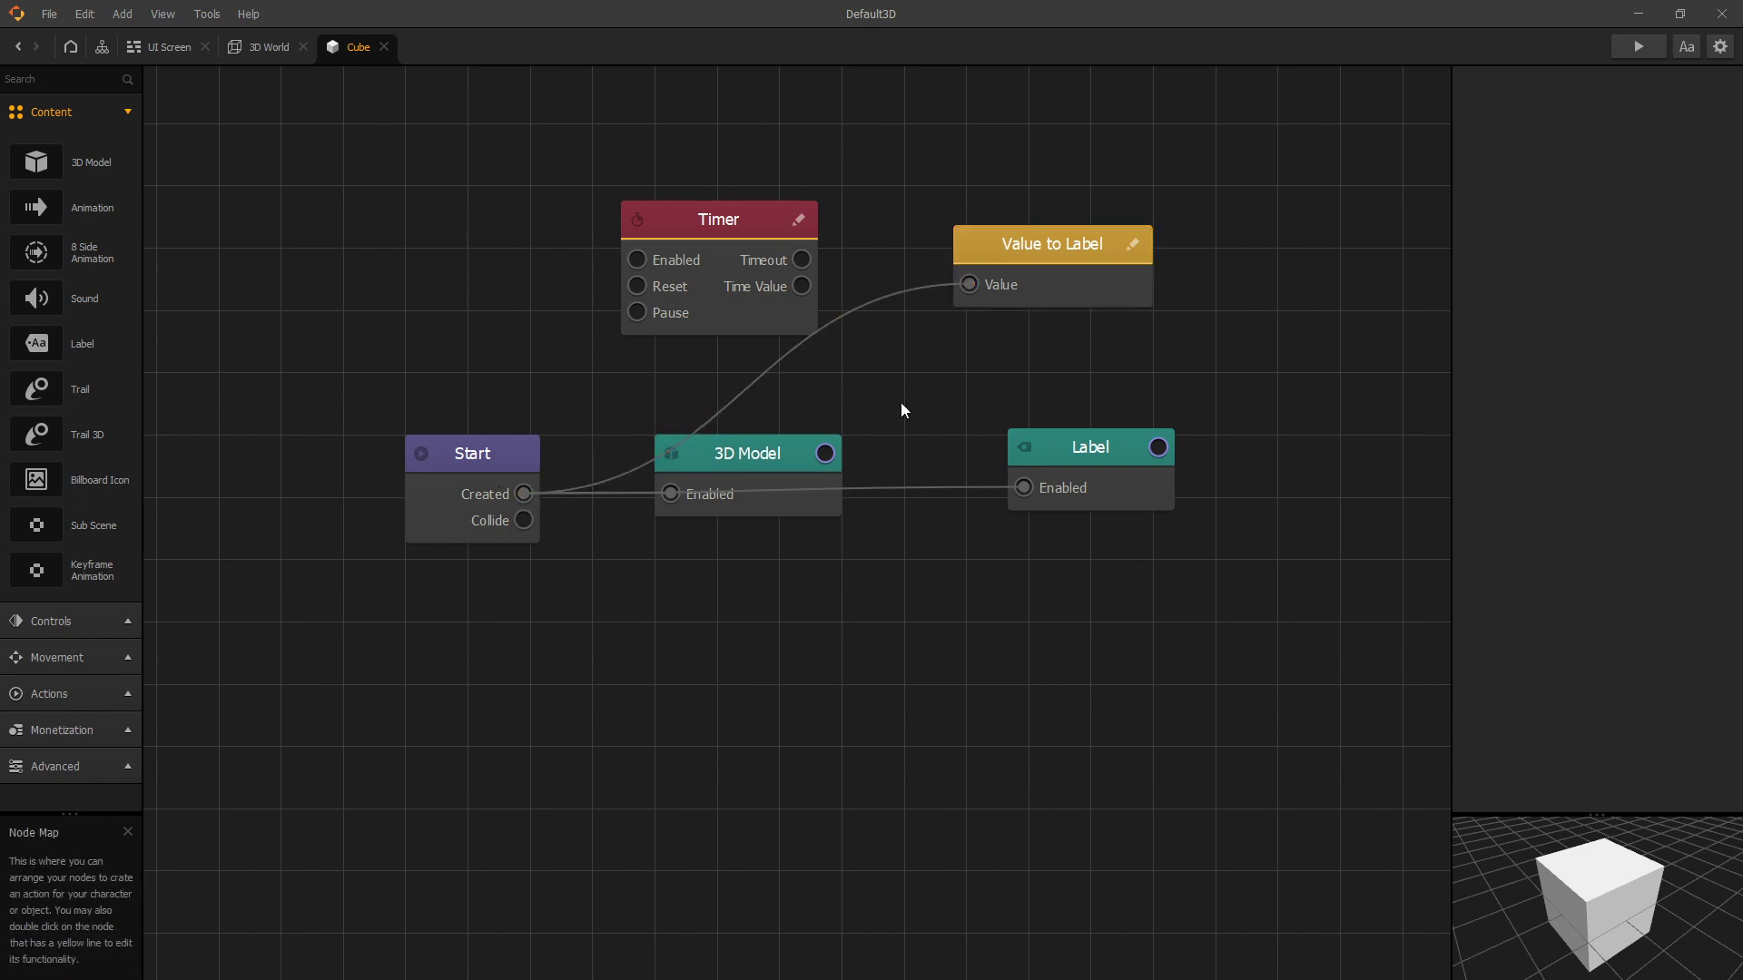
click(733, 456)
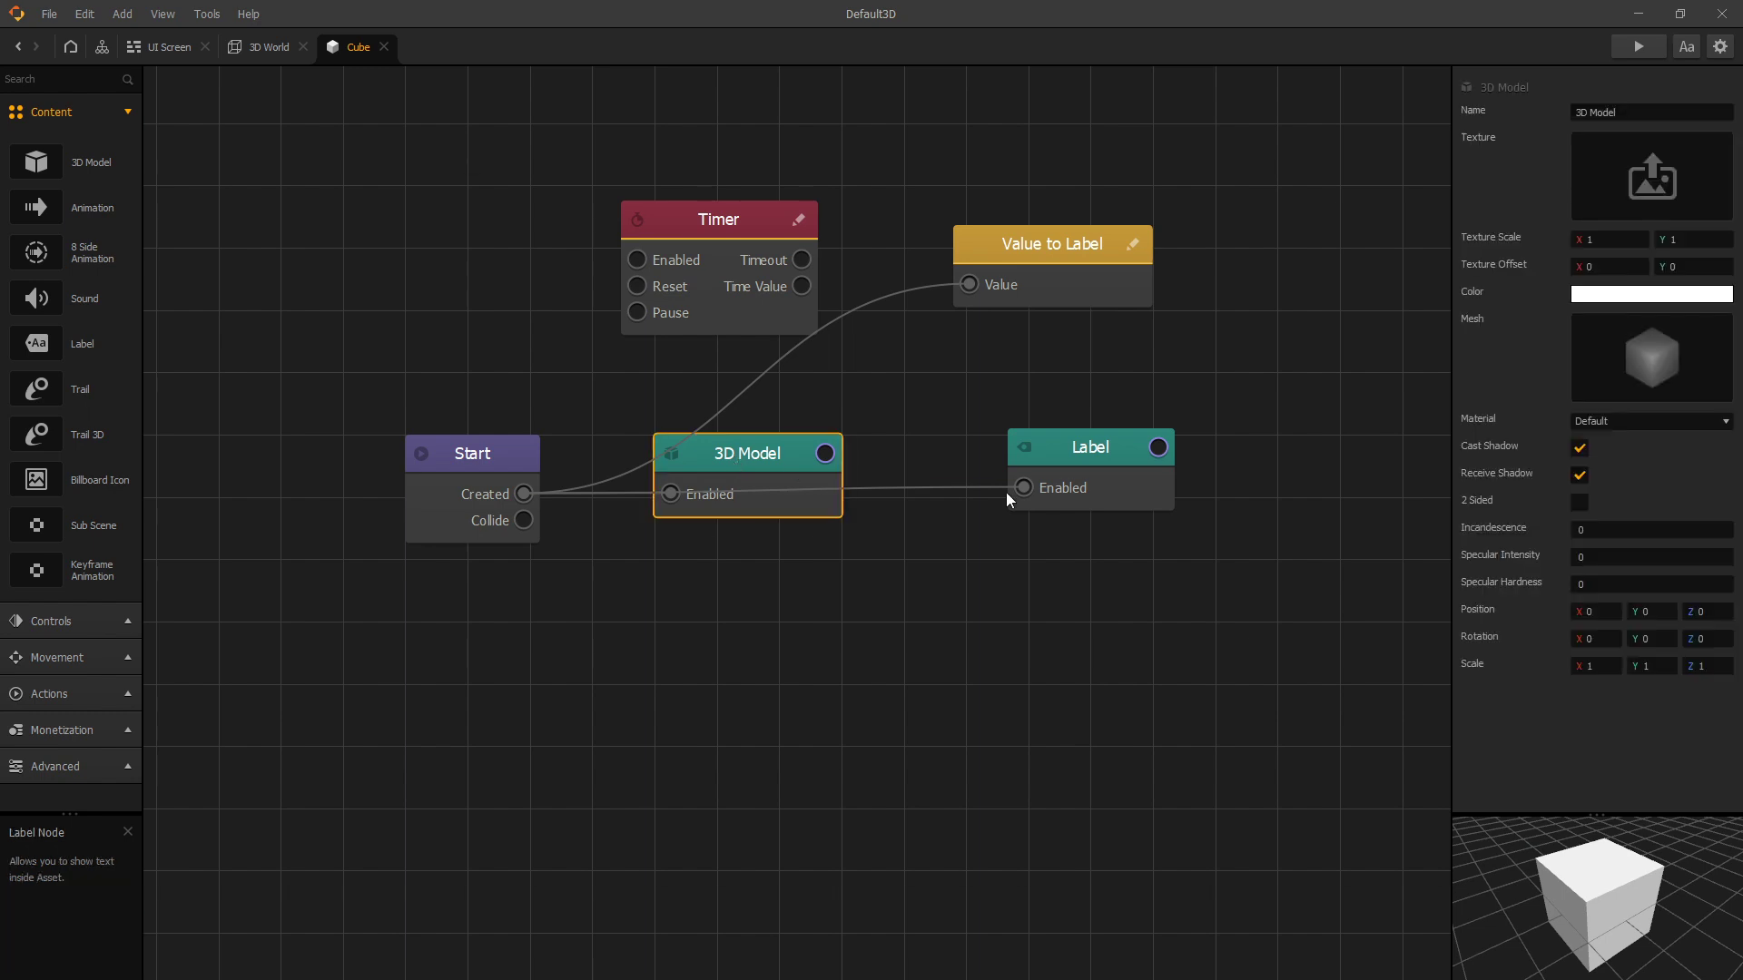
click(1652, 294)
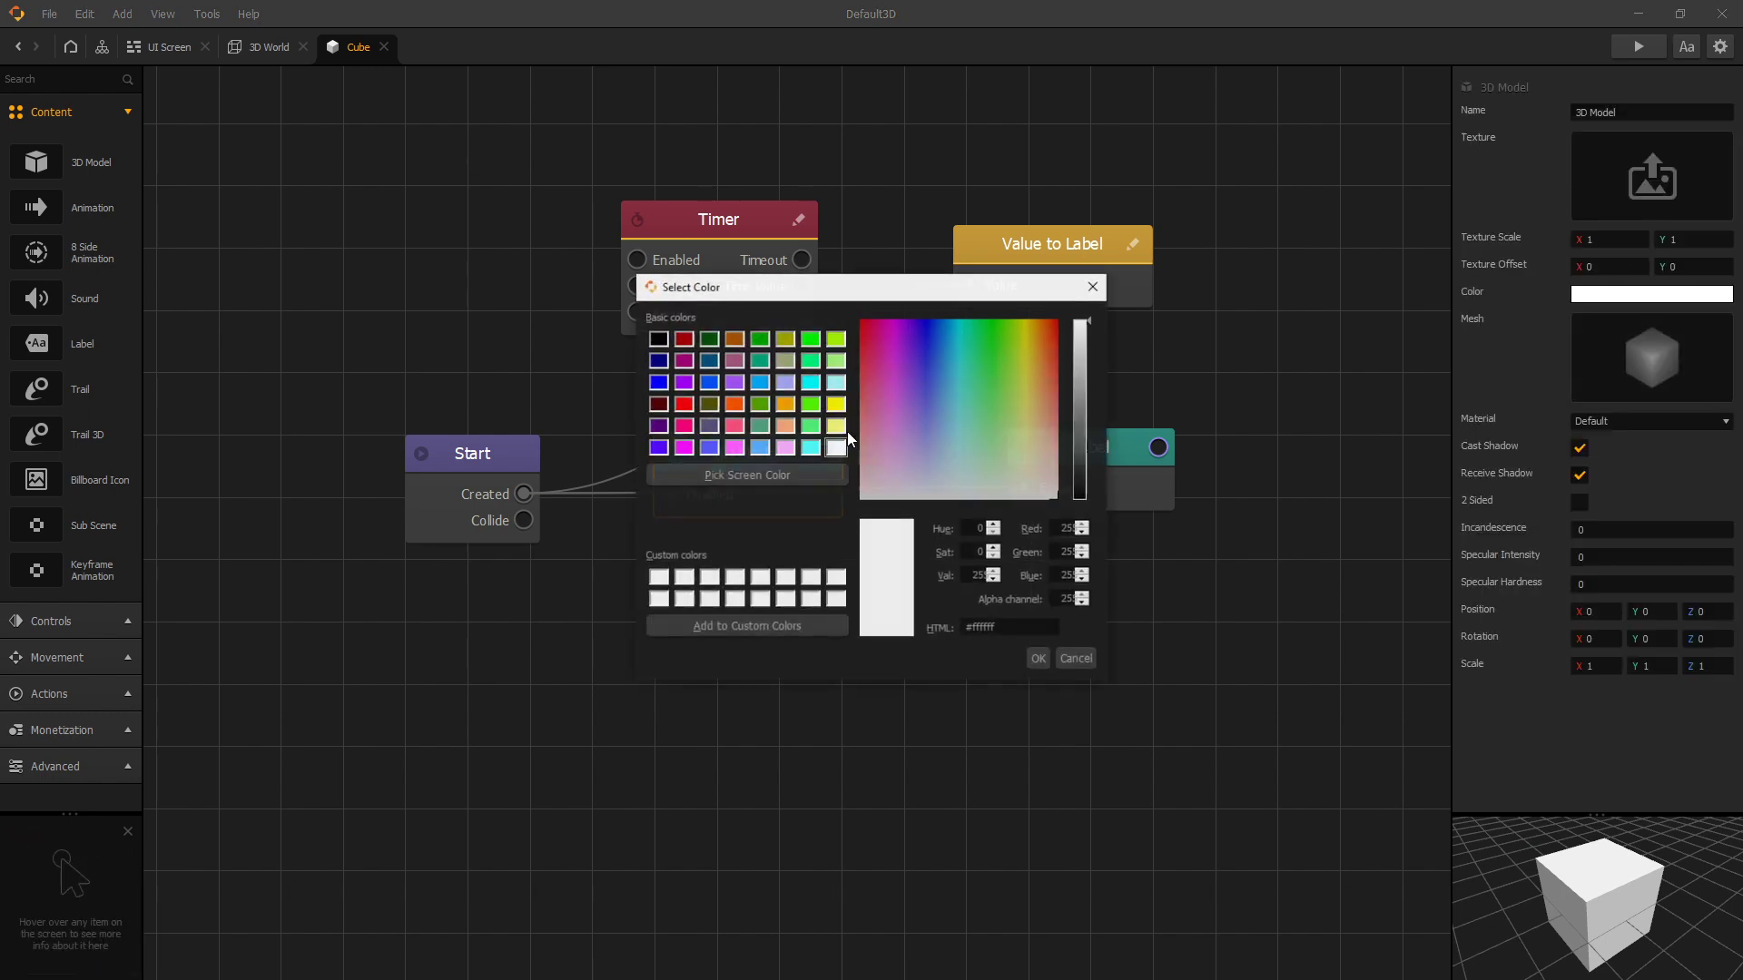
double_click(1068, 600)
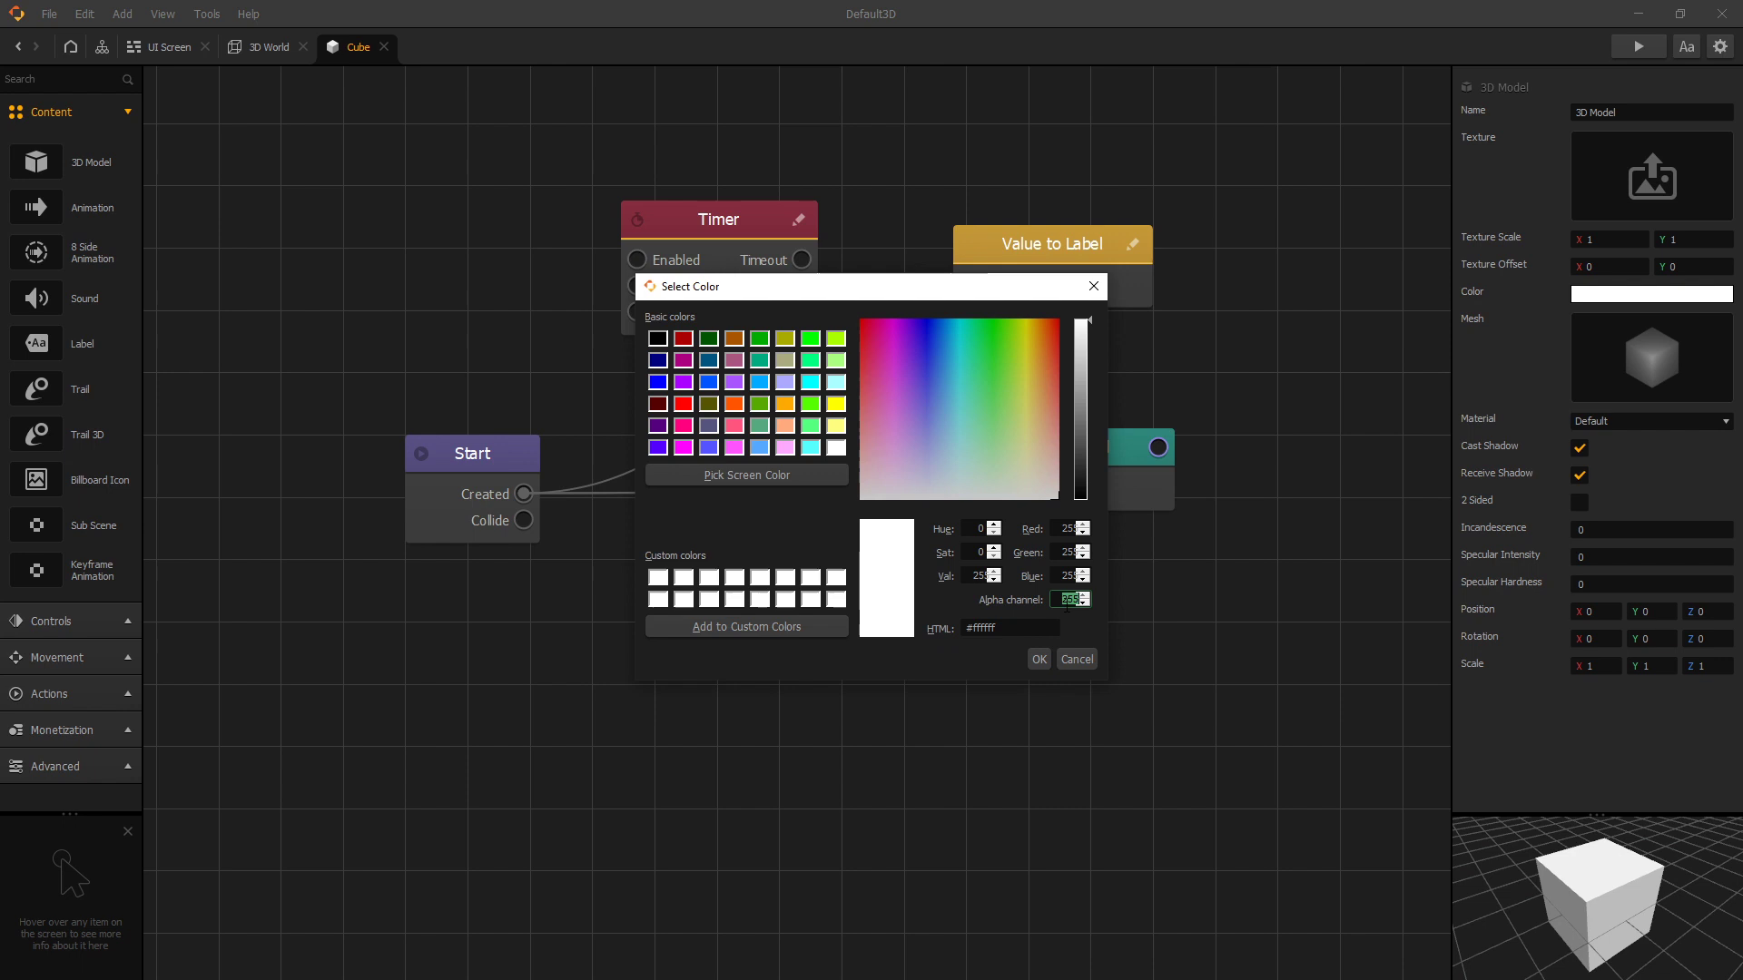
text(100)
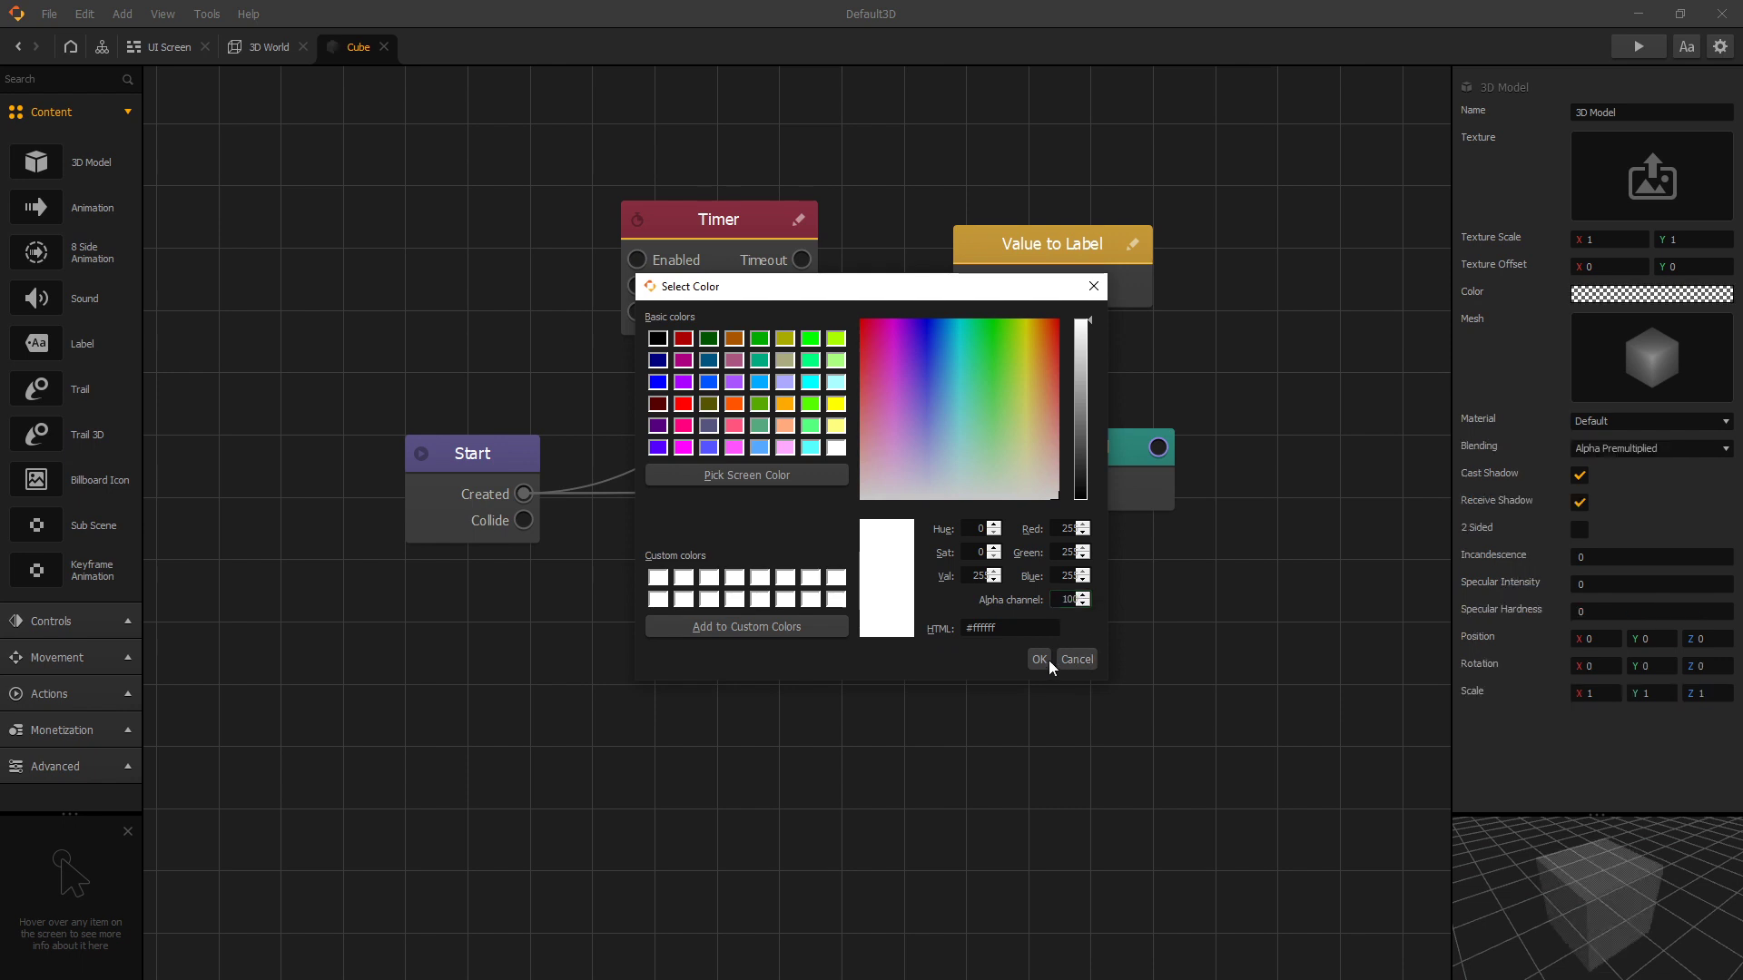
click(1039, 660)
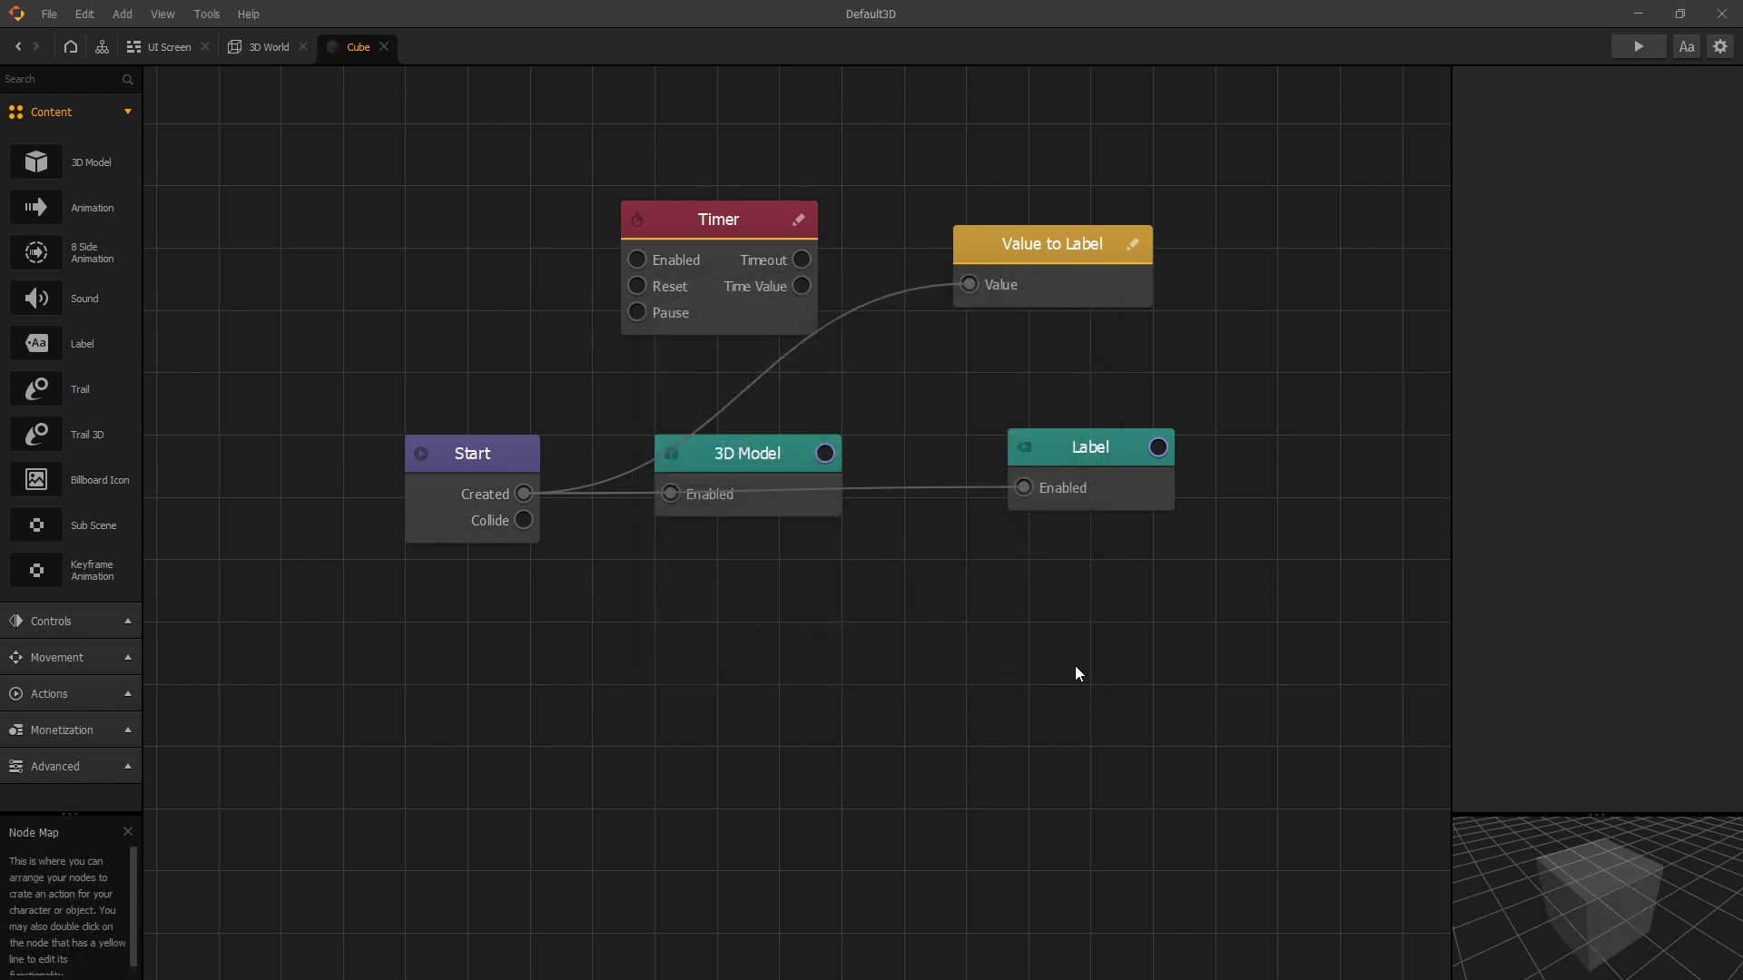
click(1639, 46)
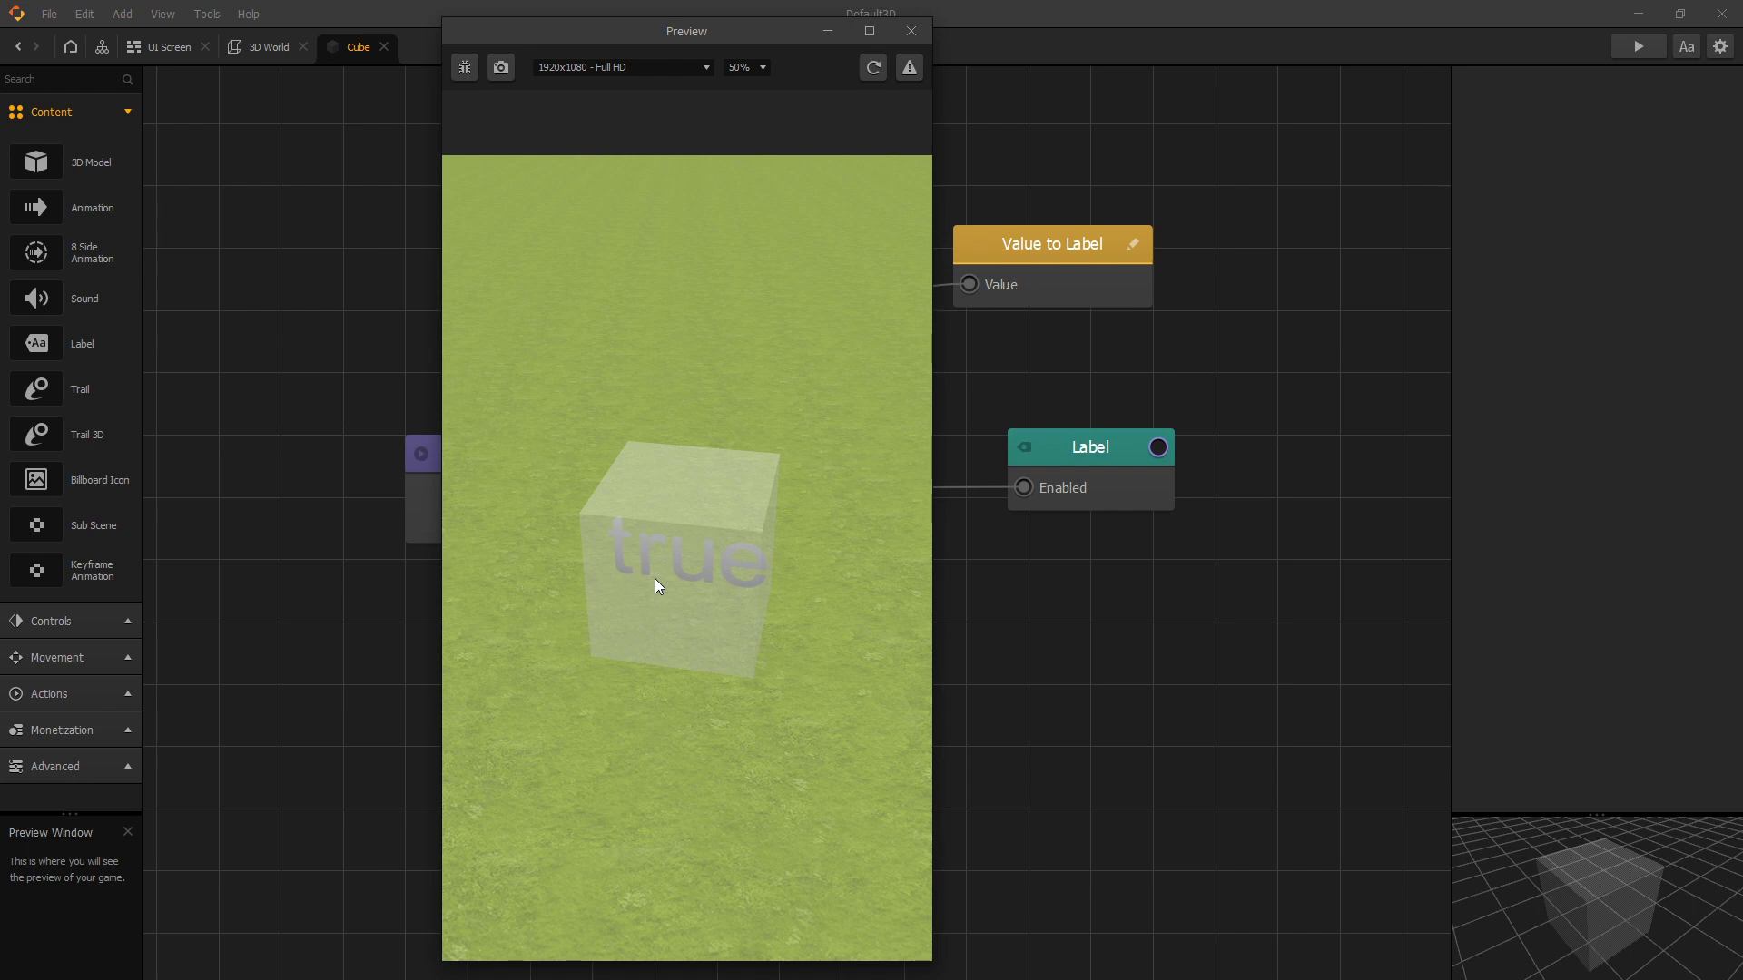
click(911, 31)
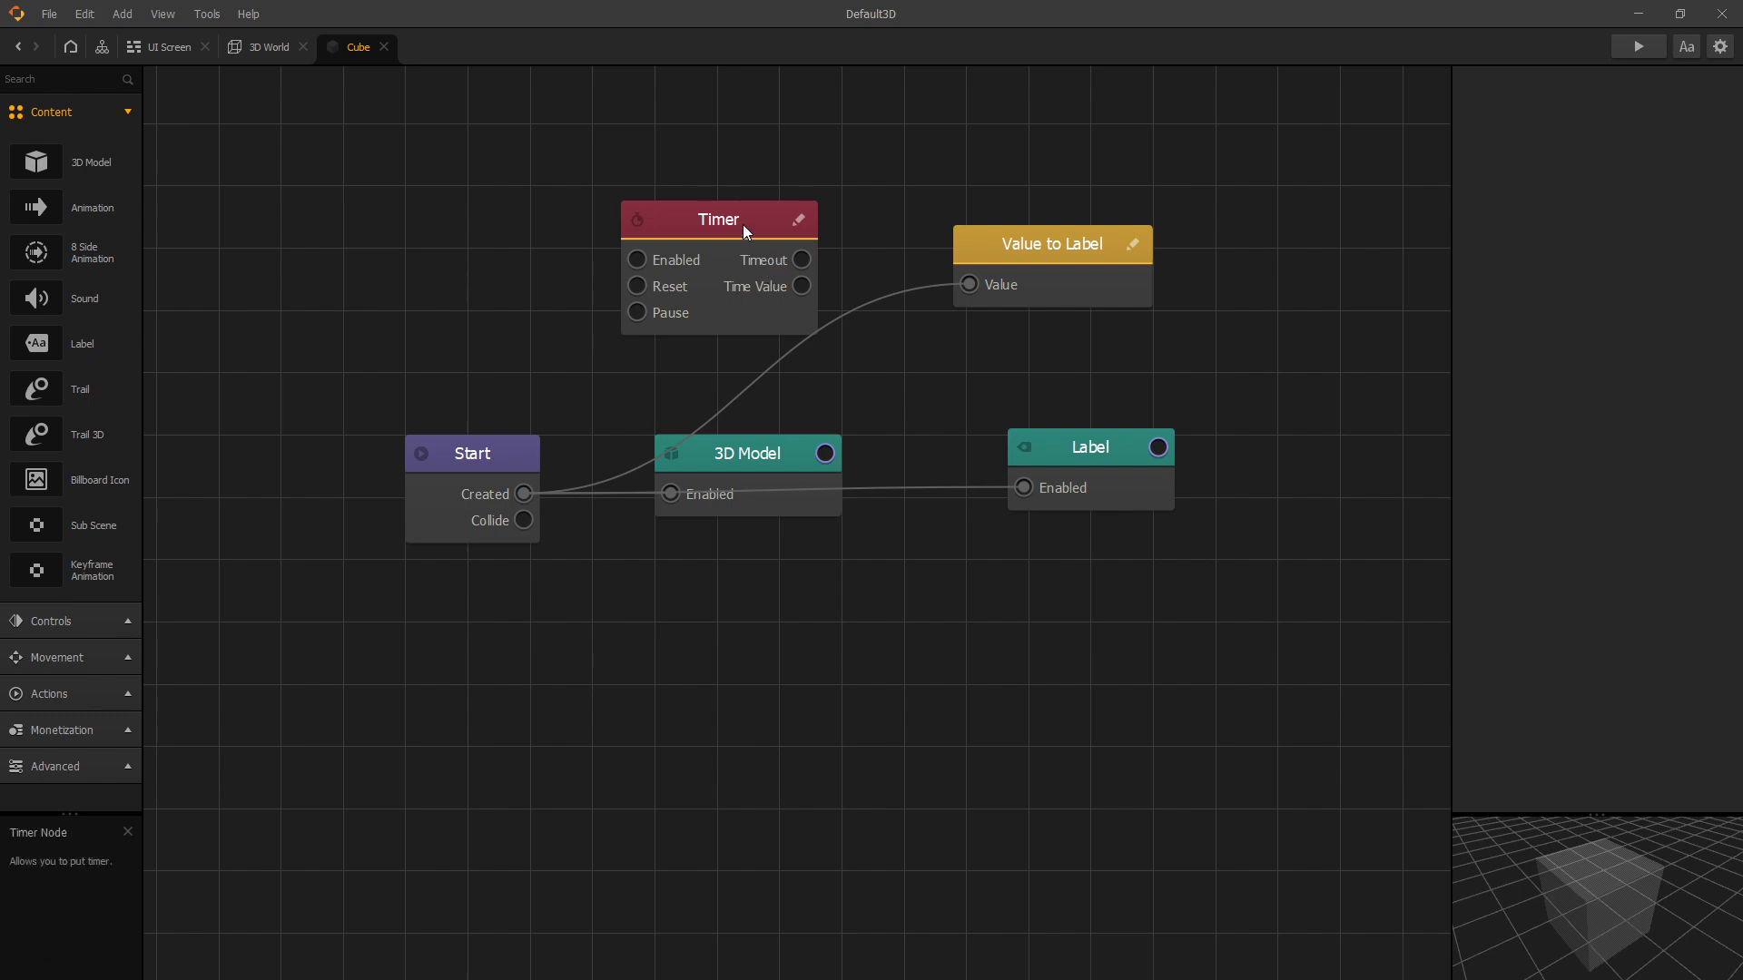
Replace the Start-to-Value to Label wire with Start Created to Timer Enabled, keeping Time 90
click(690, 220)
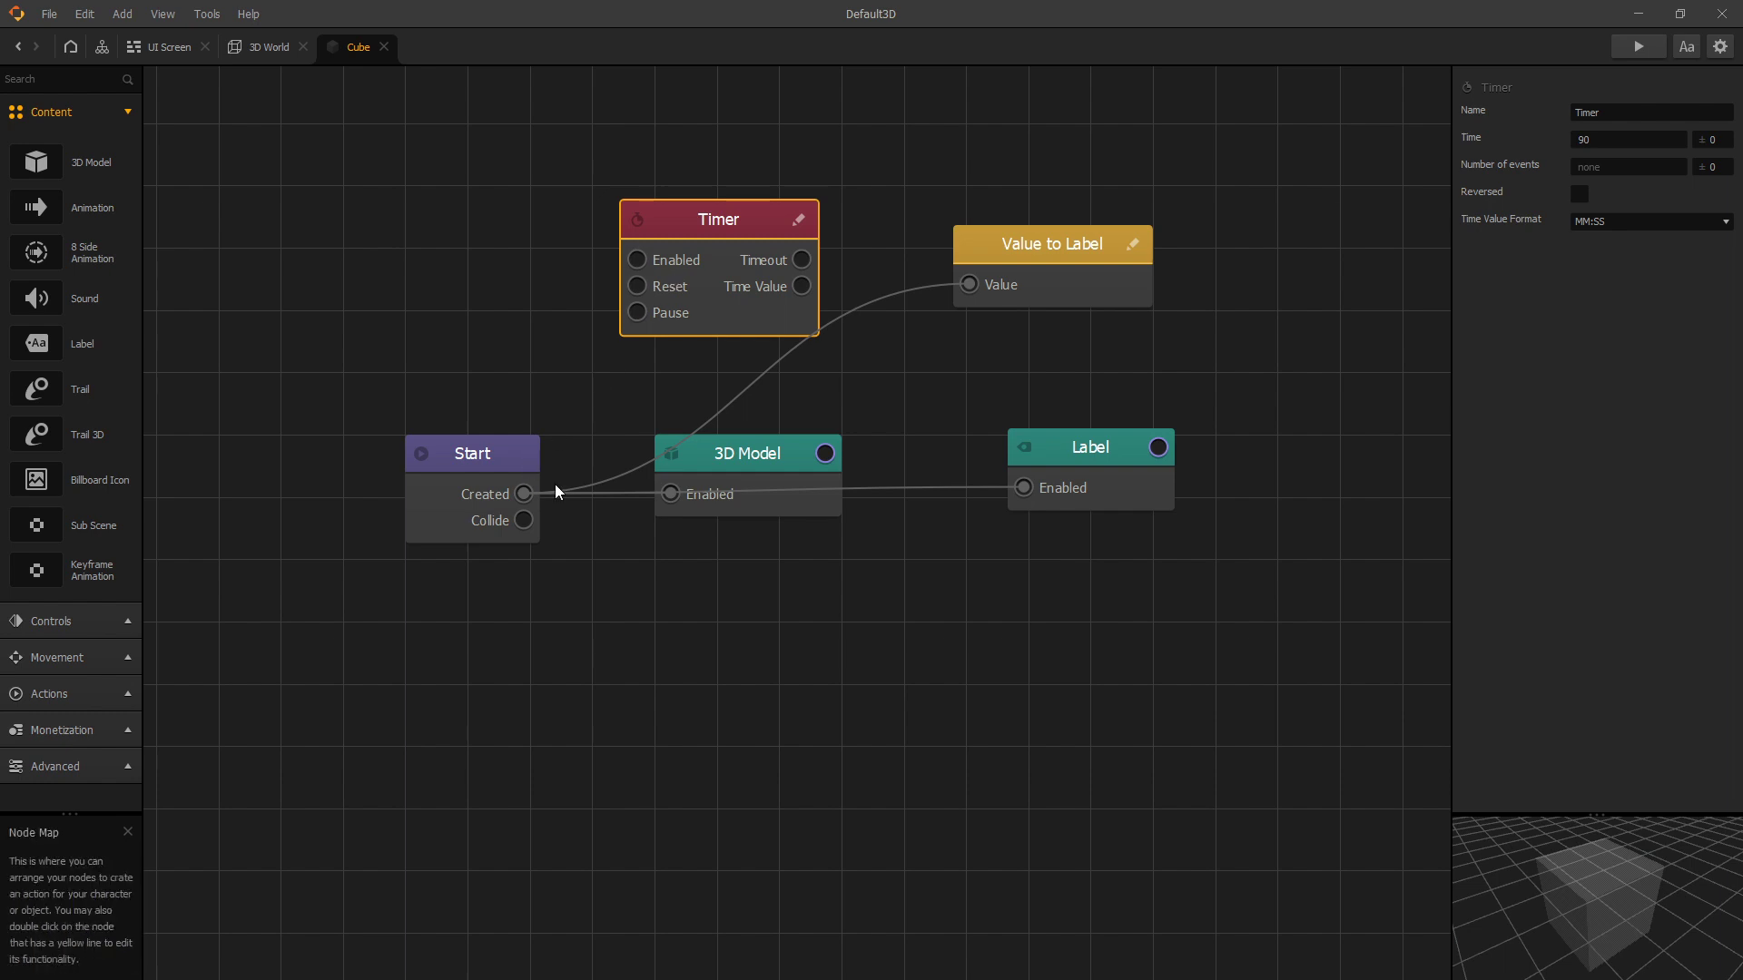
drag(524, 494, 602, 450)
drag(602, 365, 638, 260)
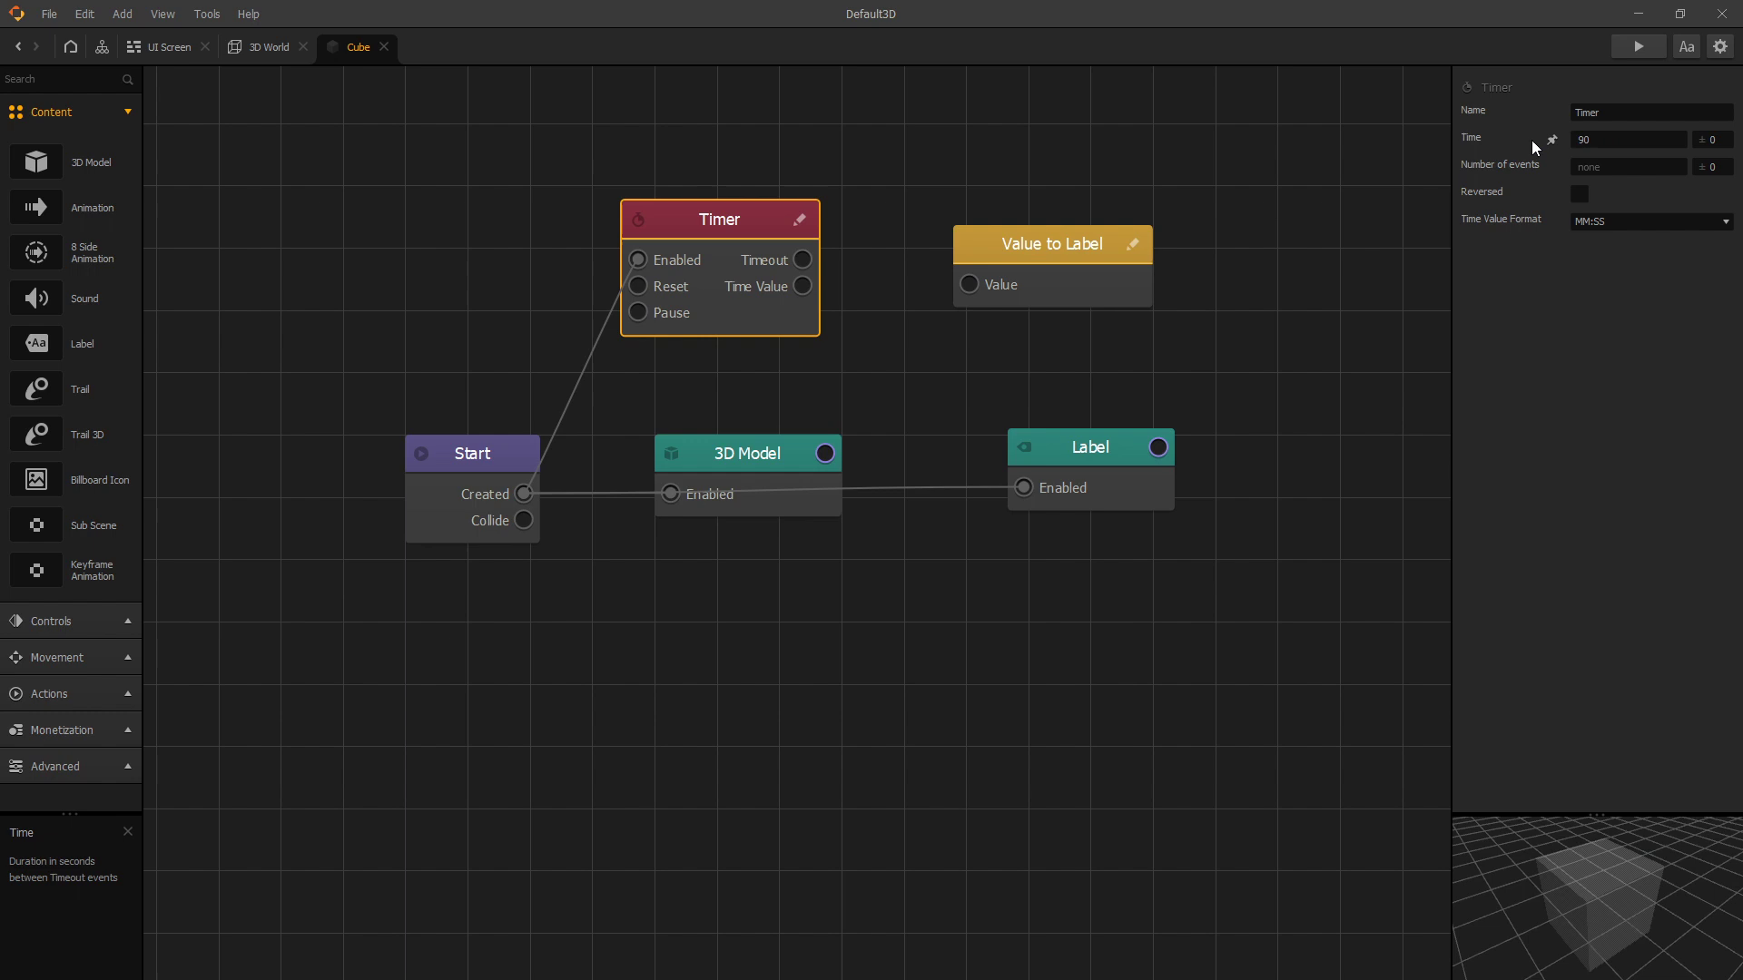
click(1667, 139)
click(802, 262)
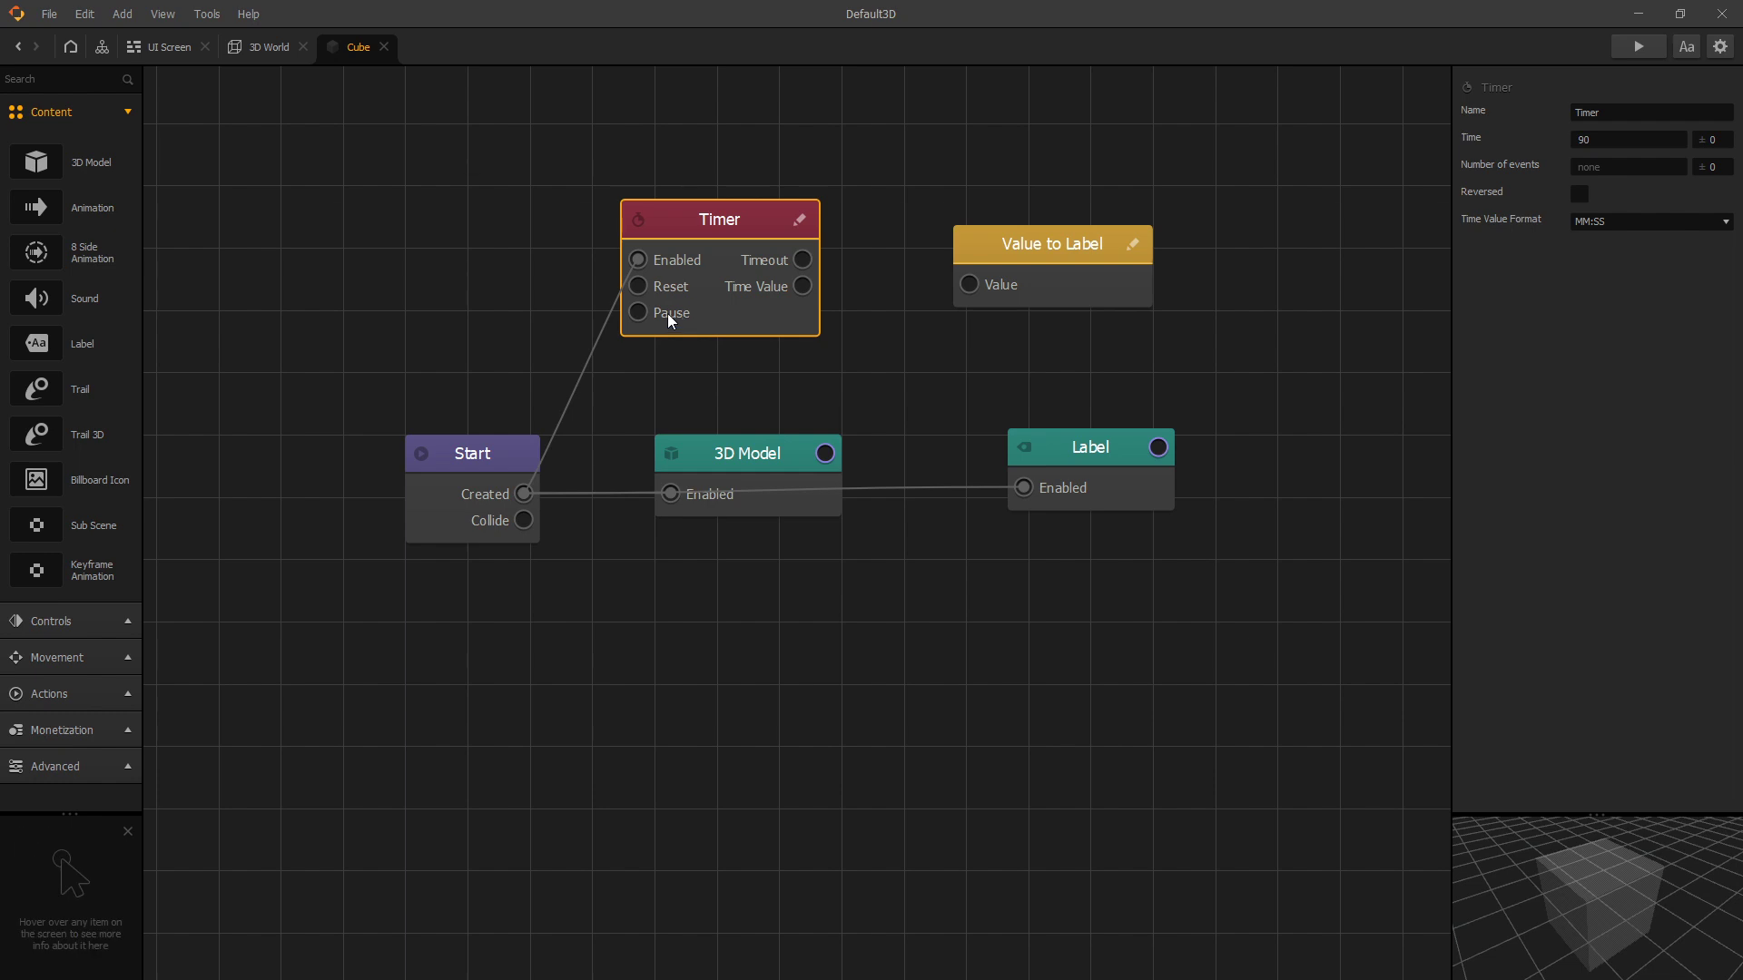
click(730, 307)
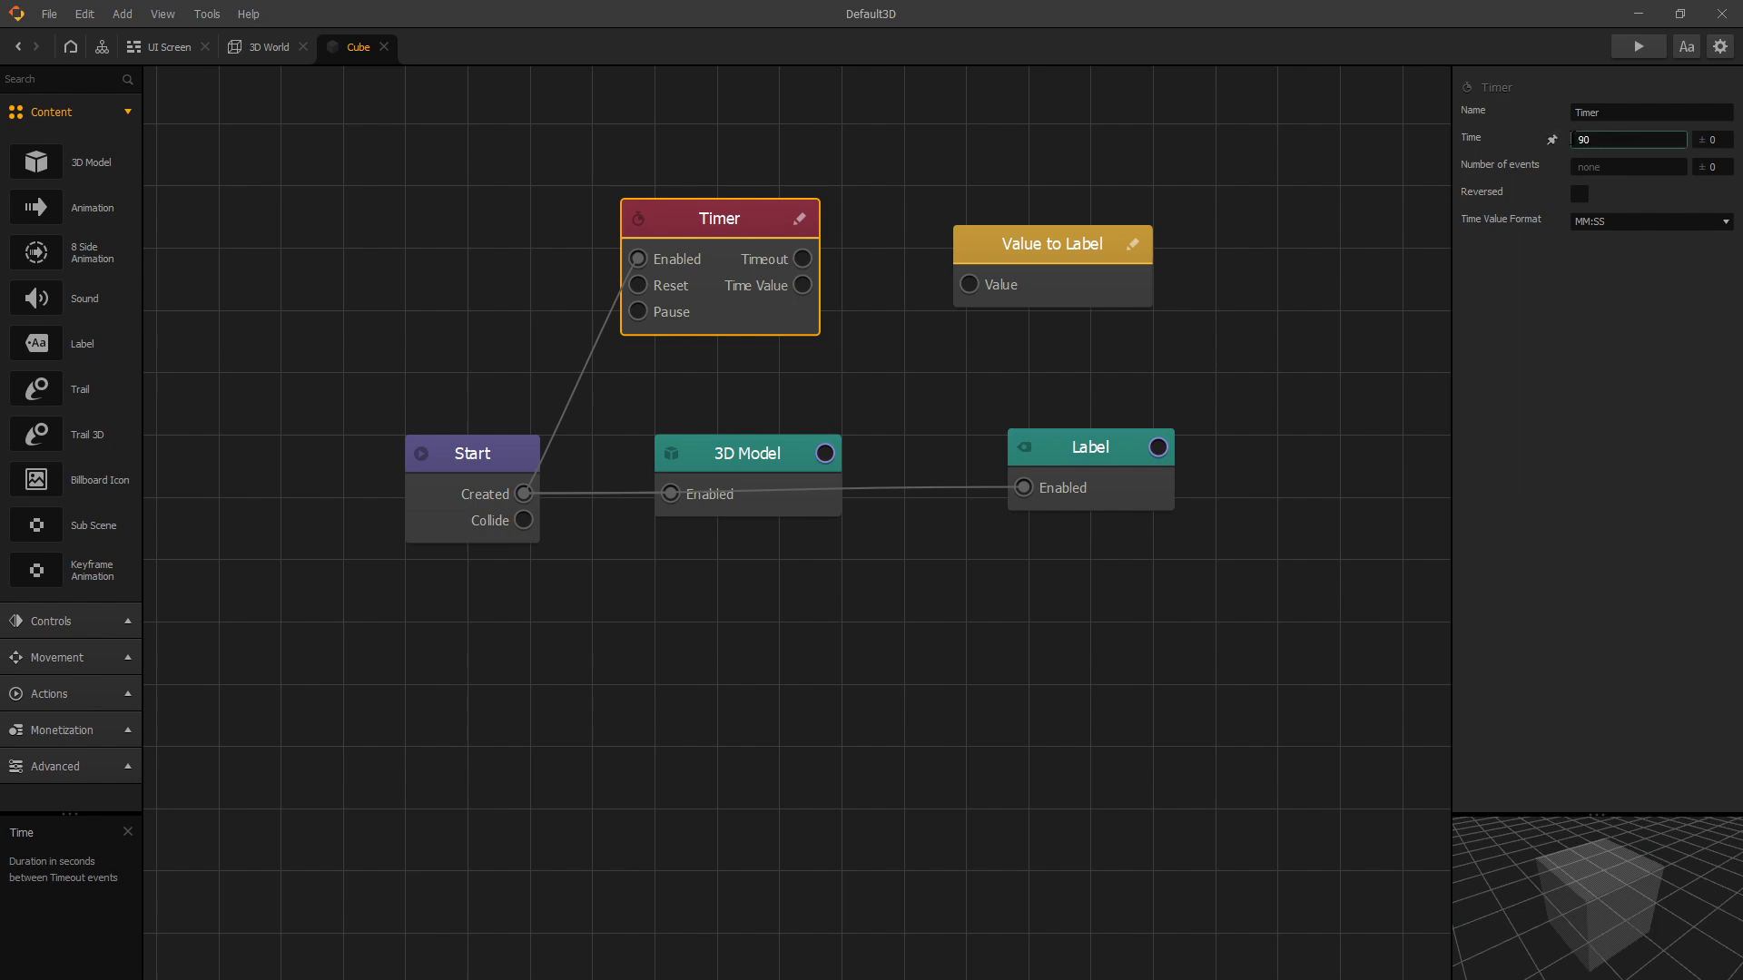
click(1580, 140)
double_click(1713, 140)
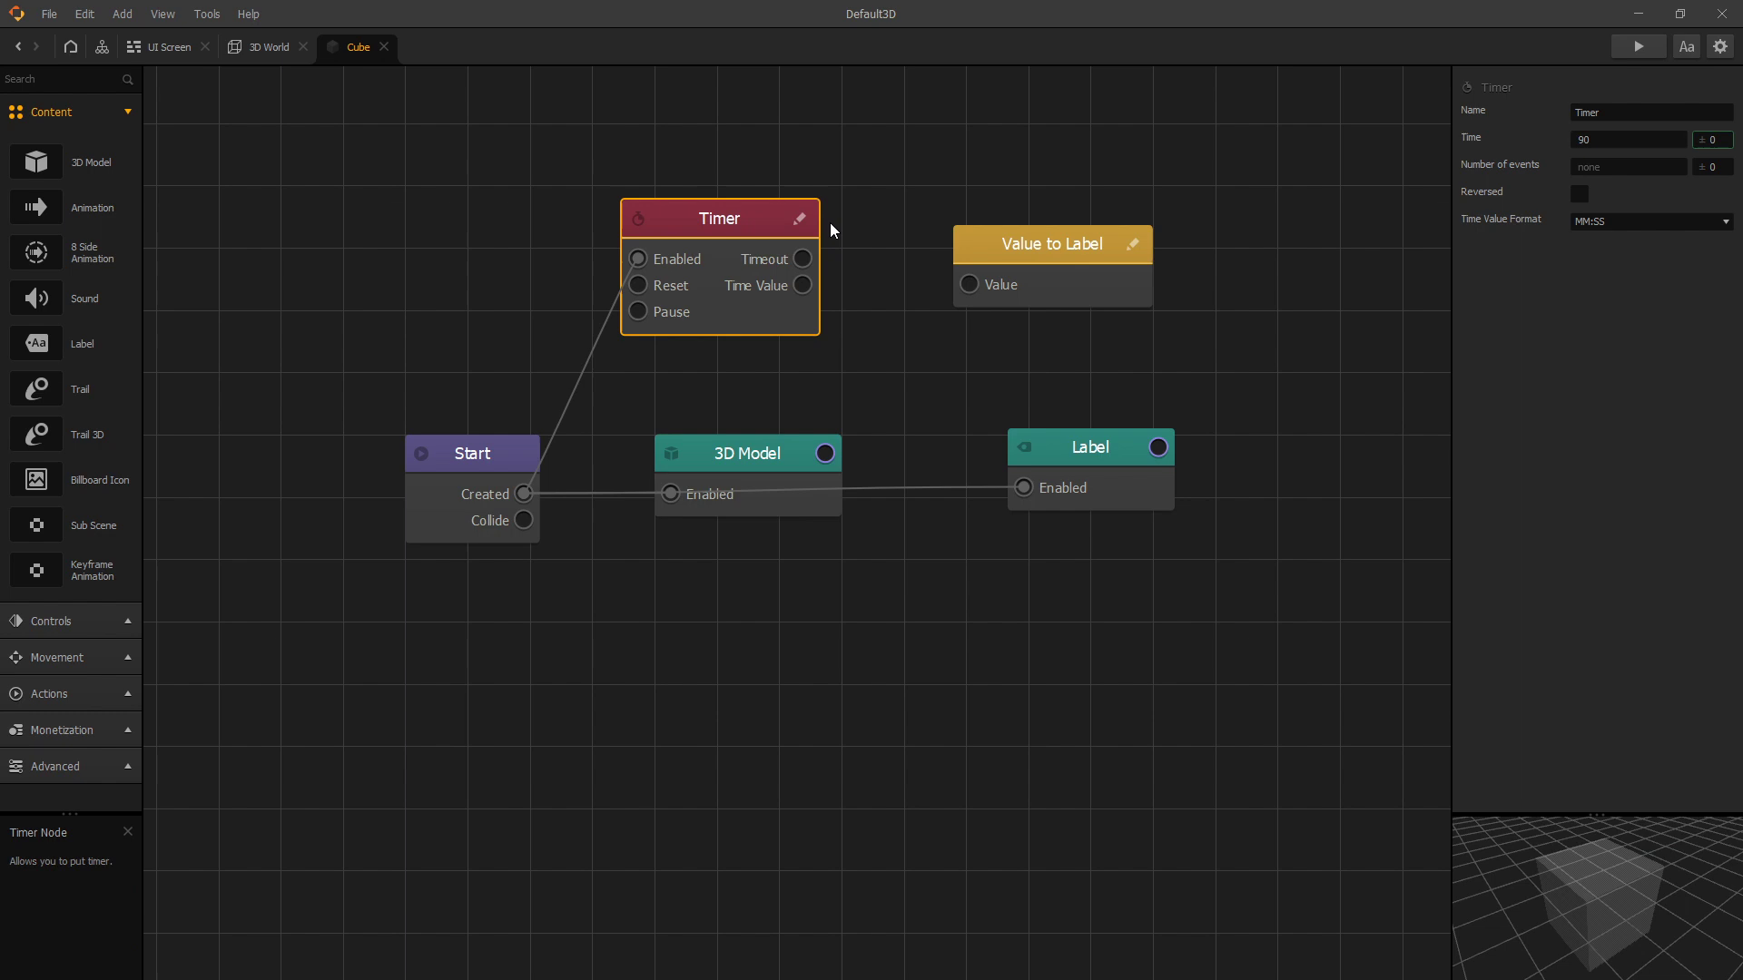
click(1622, 196)
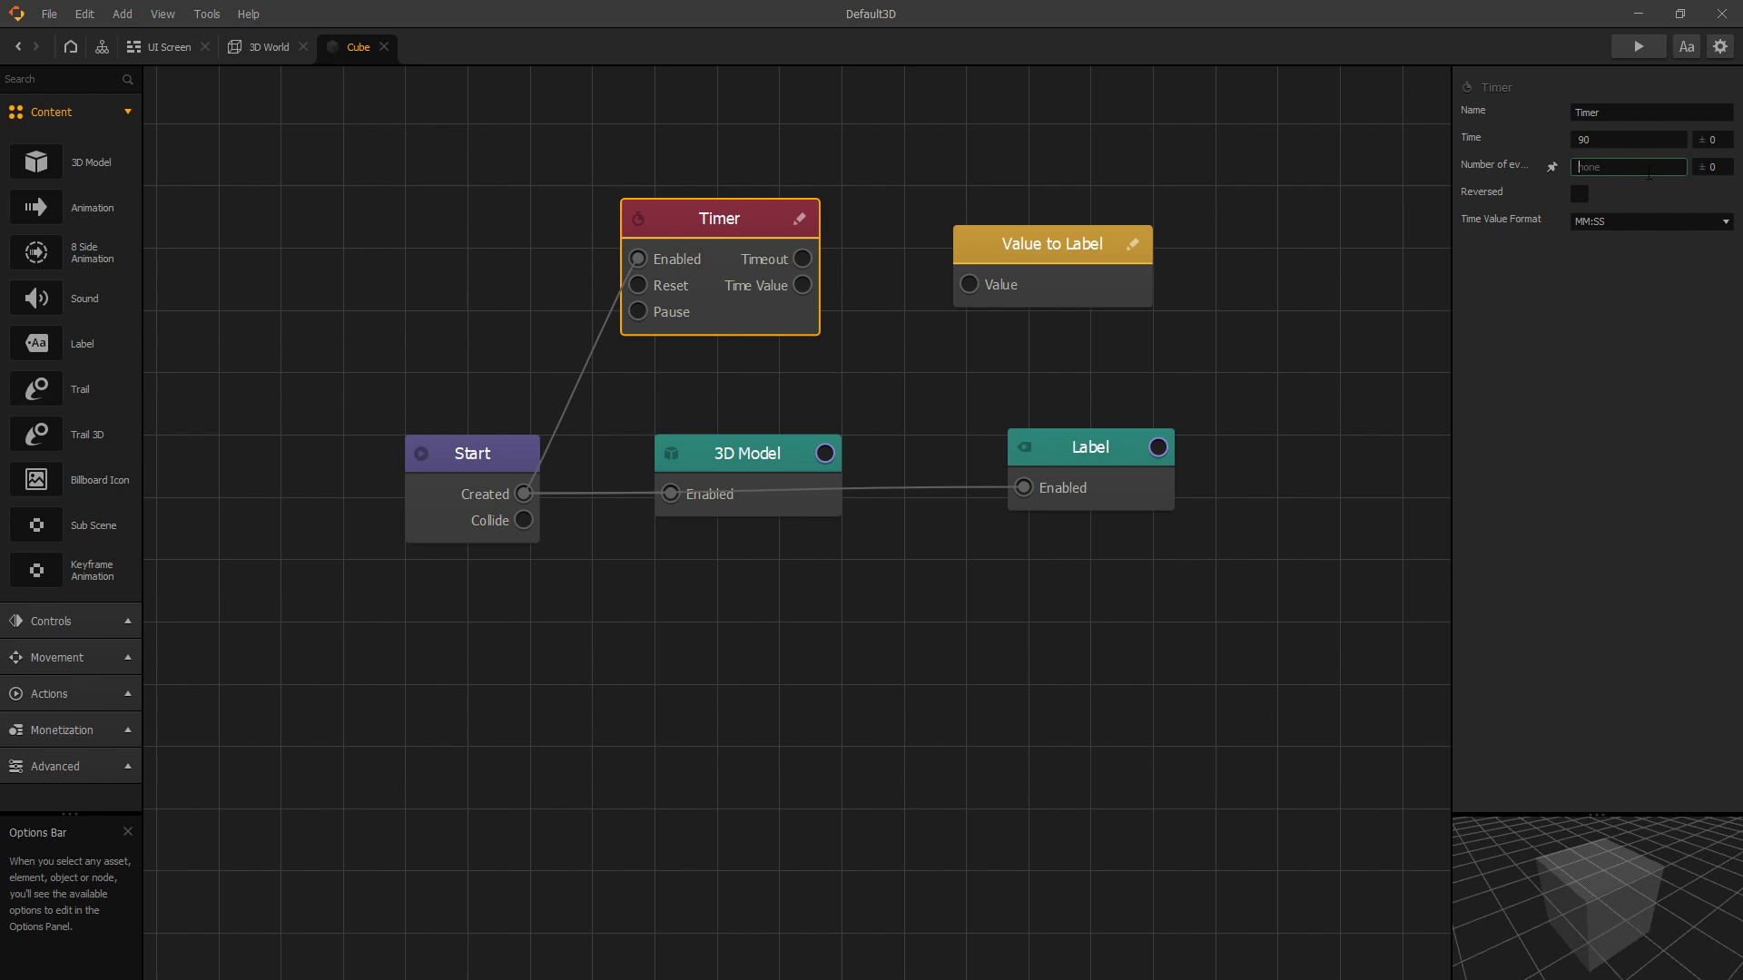
text(4)
key(Return)
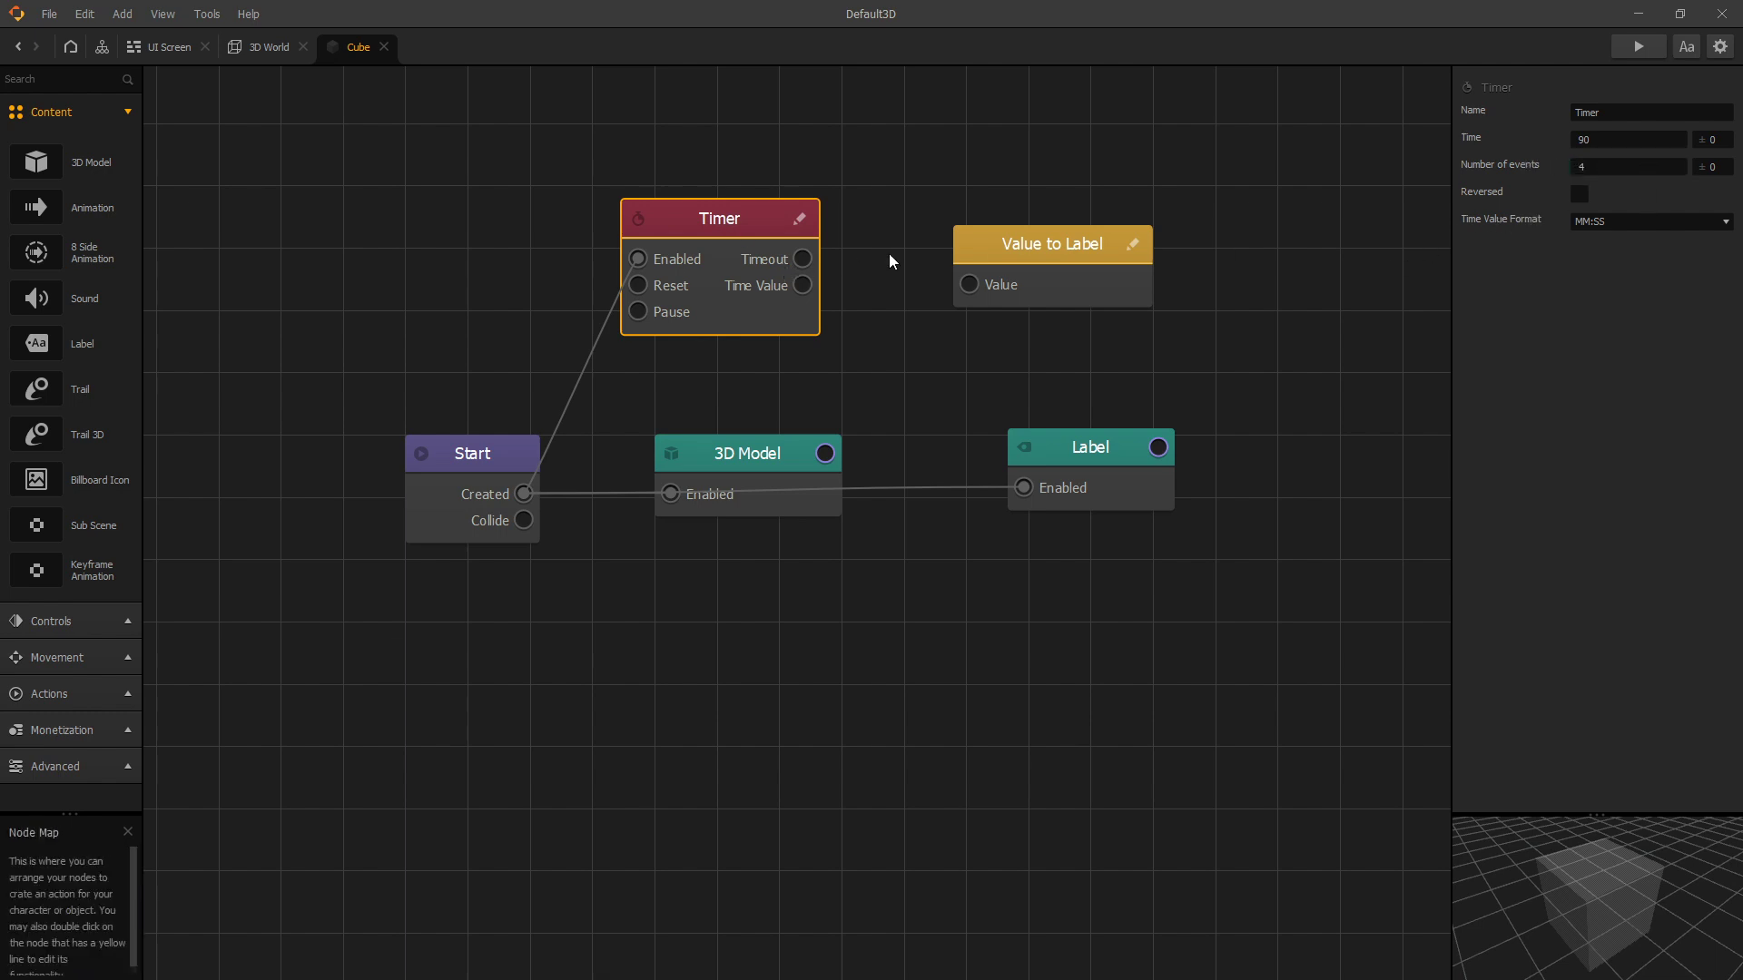
click(1598, 168)
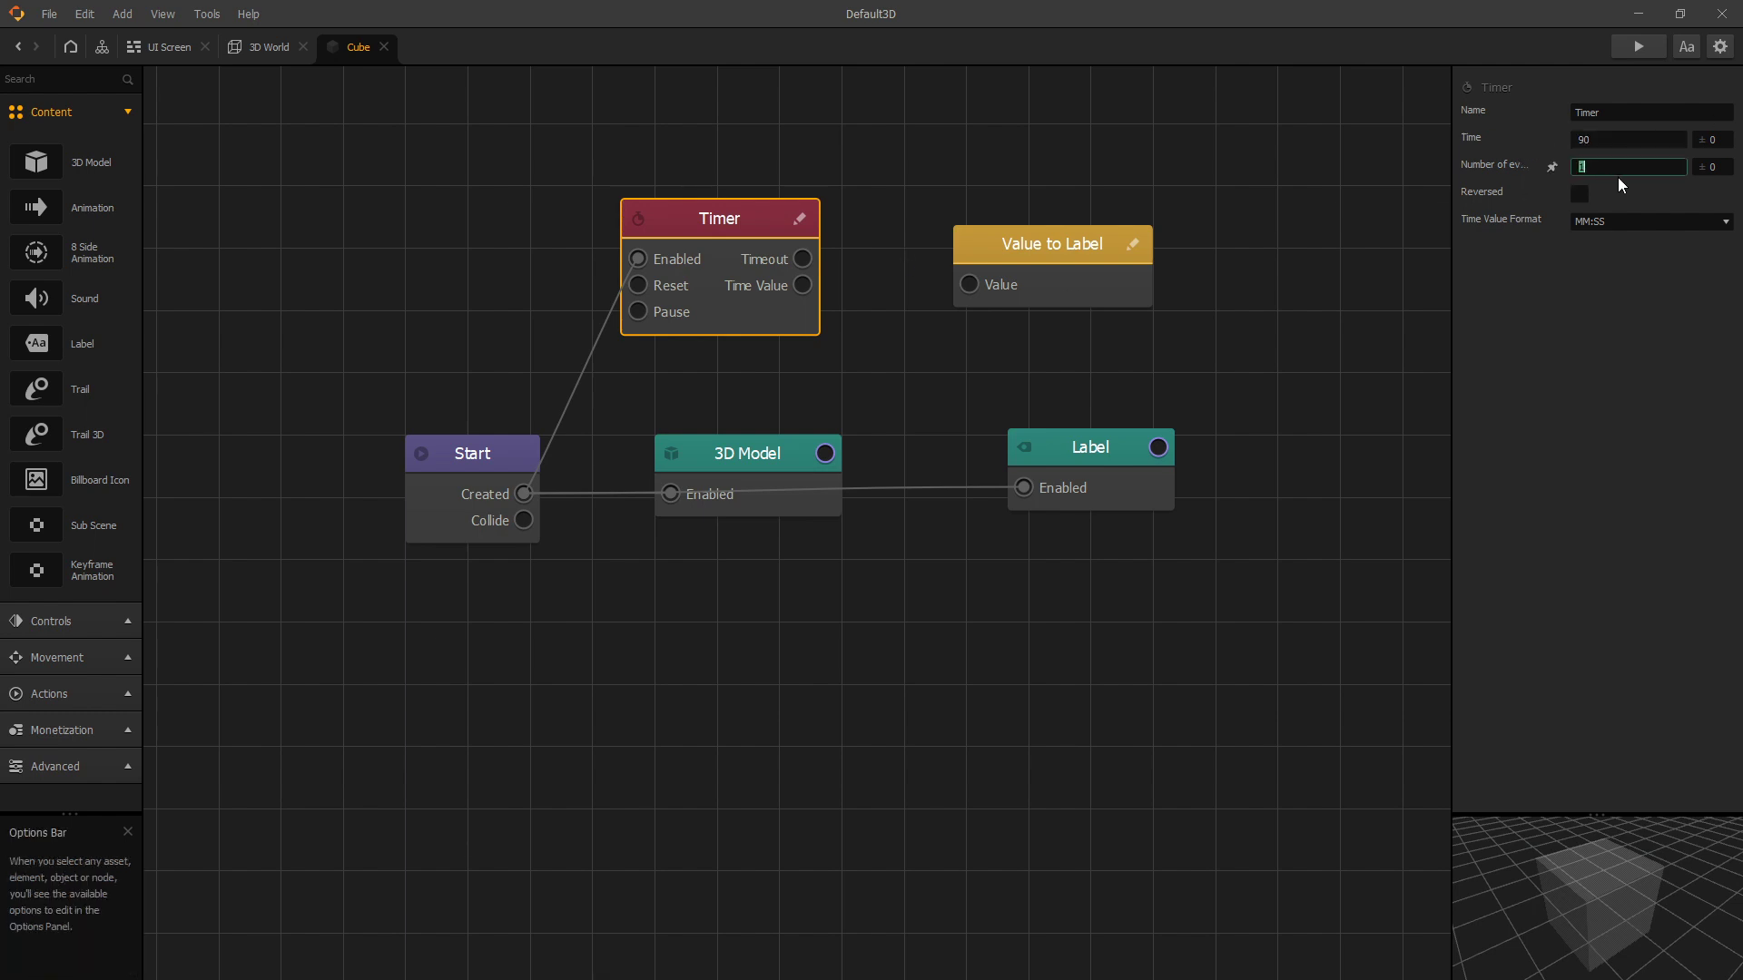
key(BackSpace)
key(Return)
click(1581, 221)
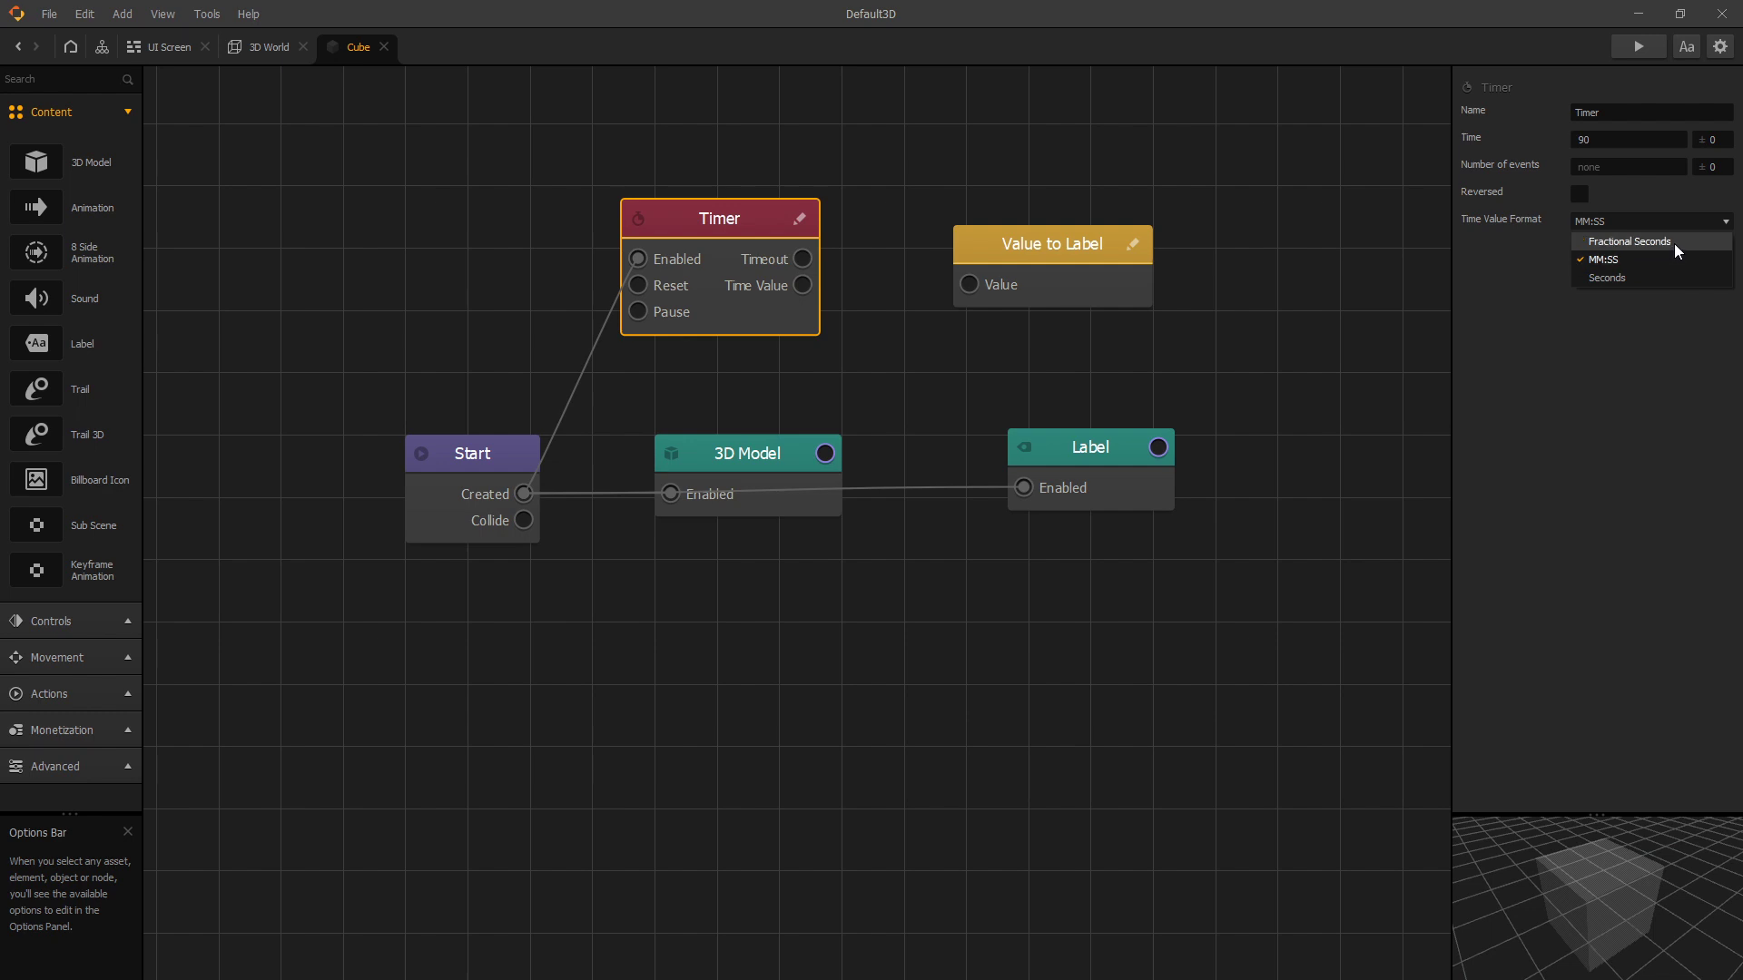
click(1545, 260)
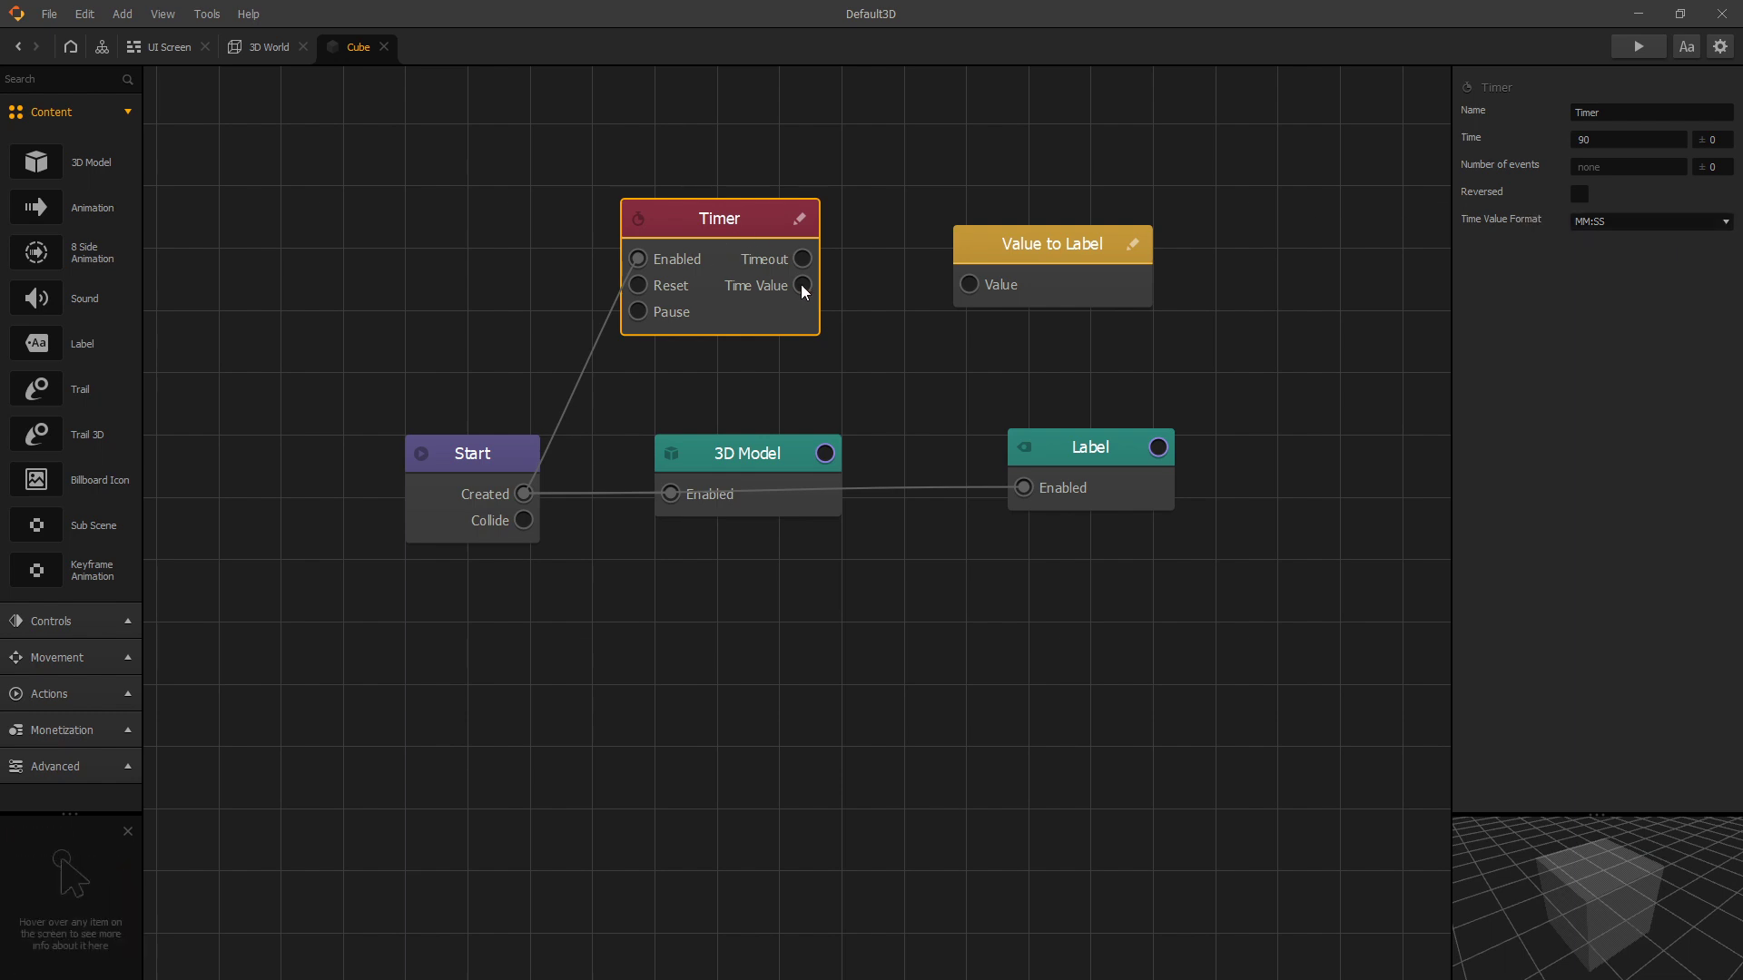
Wire Timer's Time Value into Value to Label, run the preview, and set format to Seconds
drag(802, 286, 972, 289)
click(1647, 46)
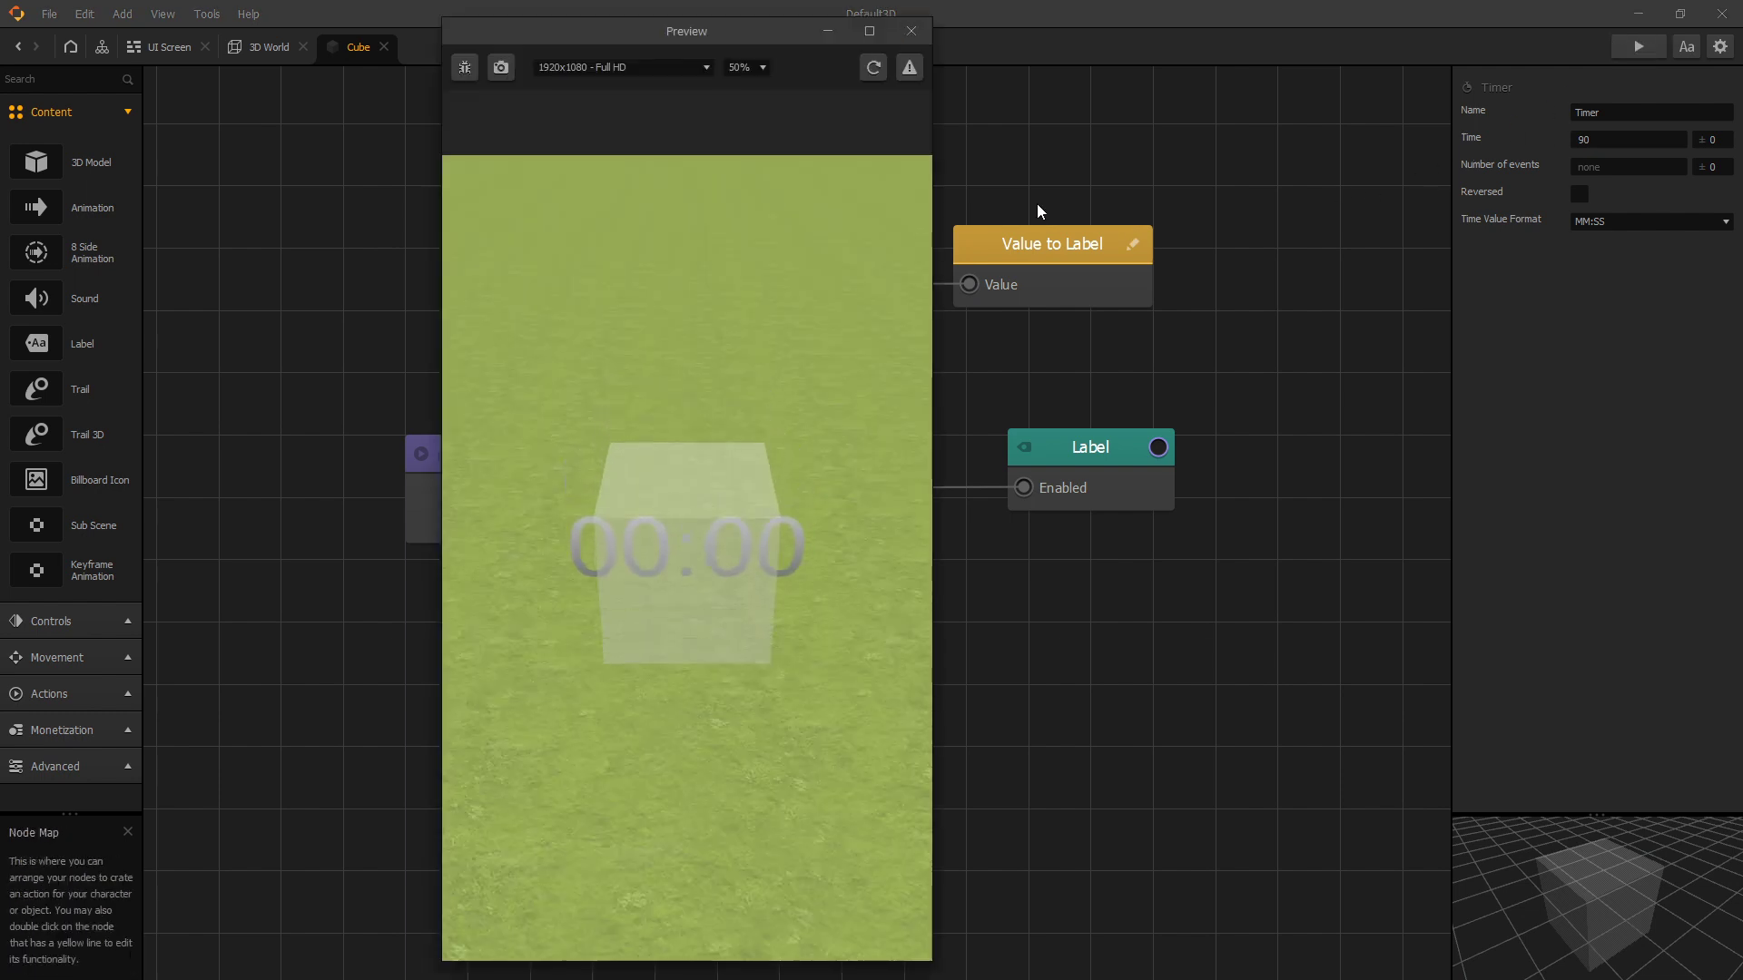
click(1651, 224)
click(1625, 245)
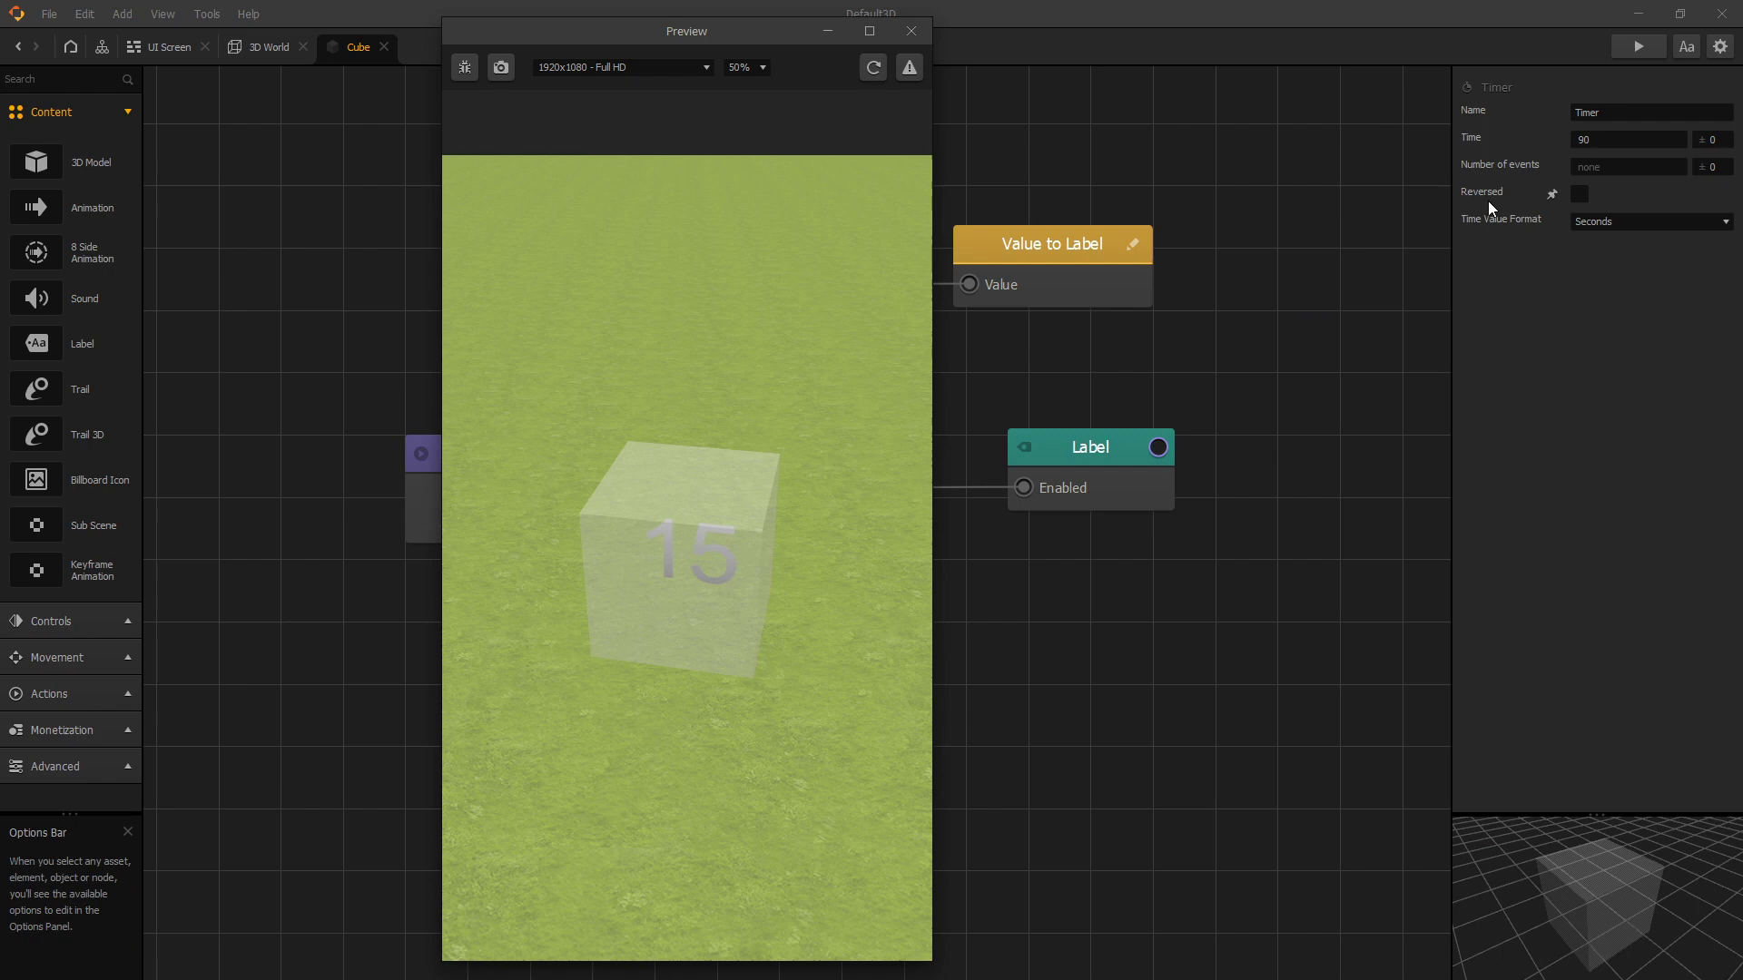
Set the Timer to Reversed with Time 90 and restart the preview to watch the countdown
click(1580, 195)
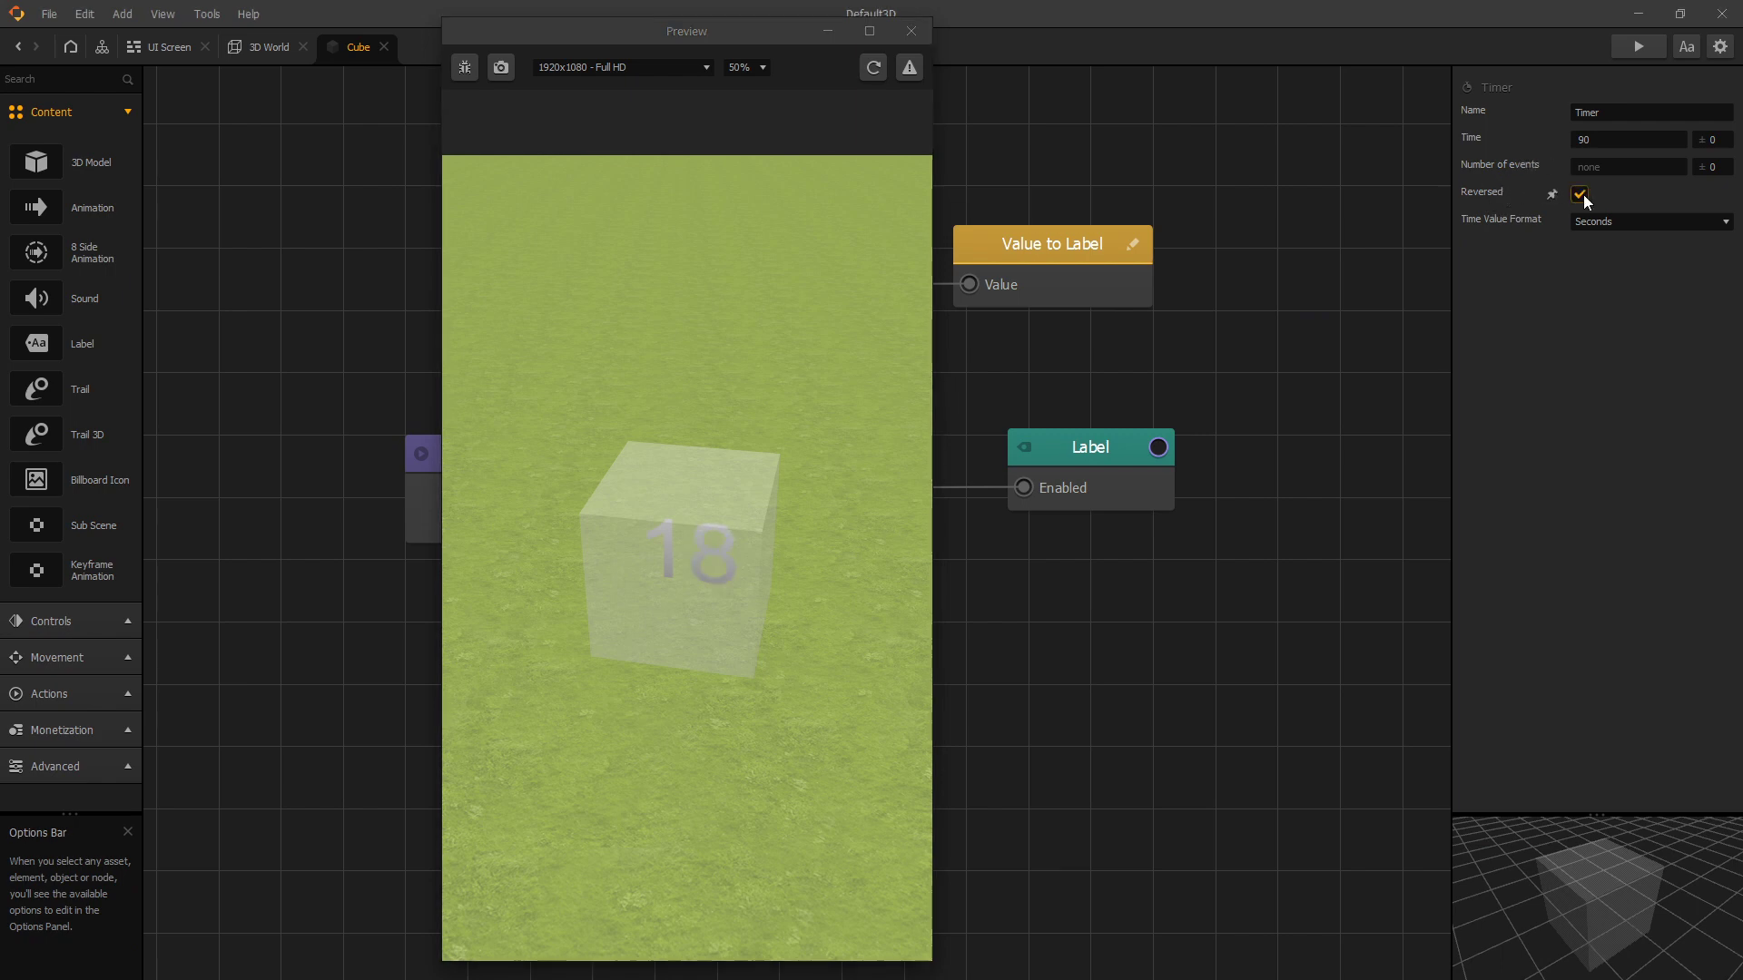
click(874, 71)
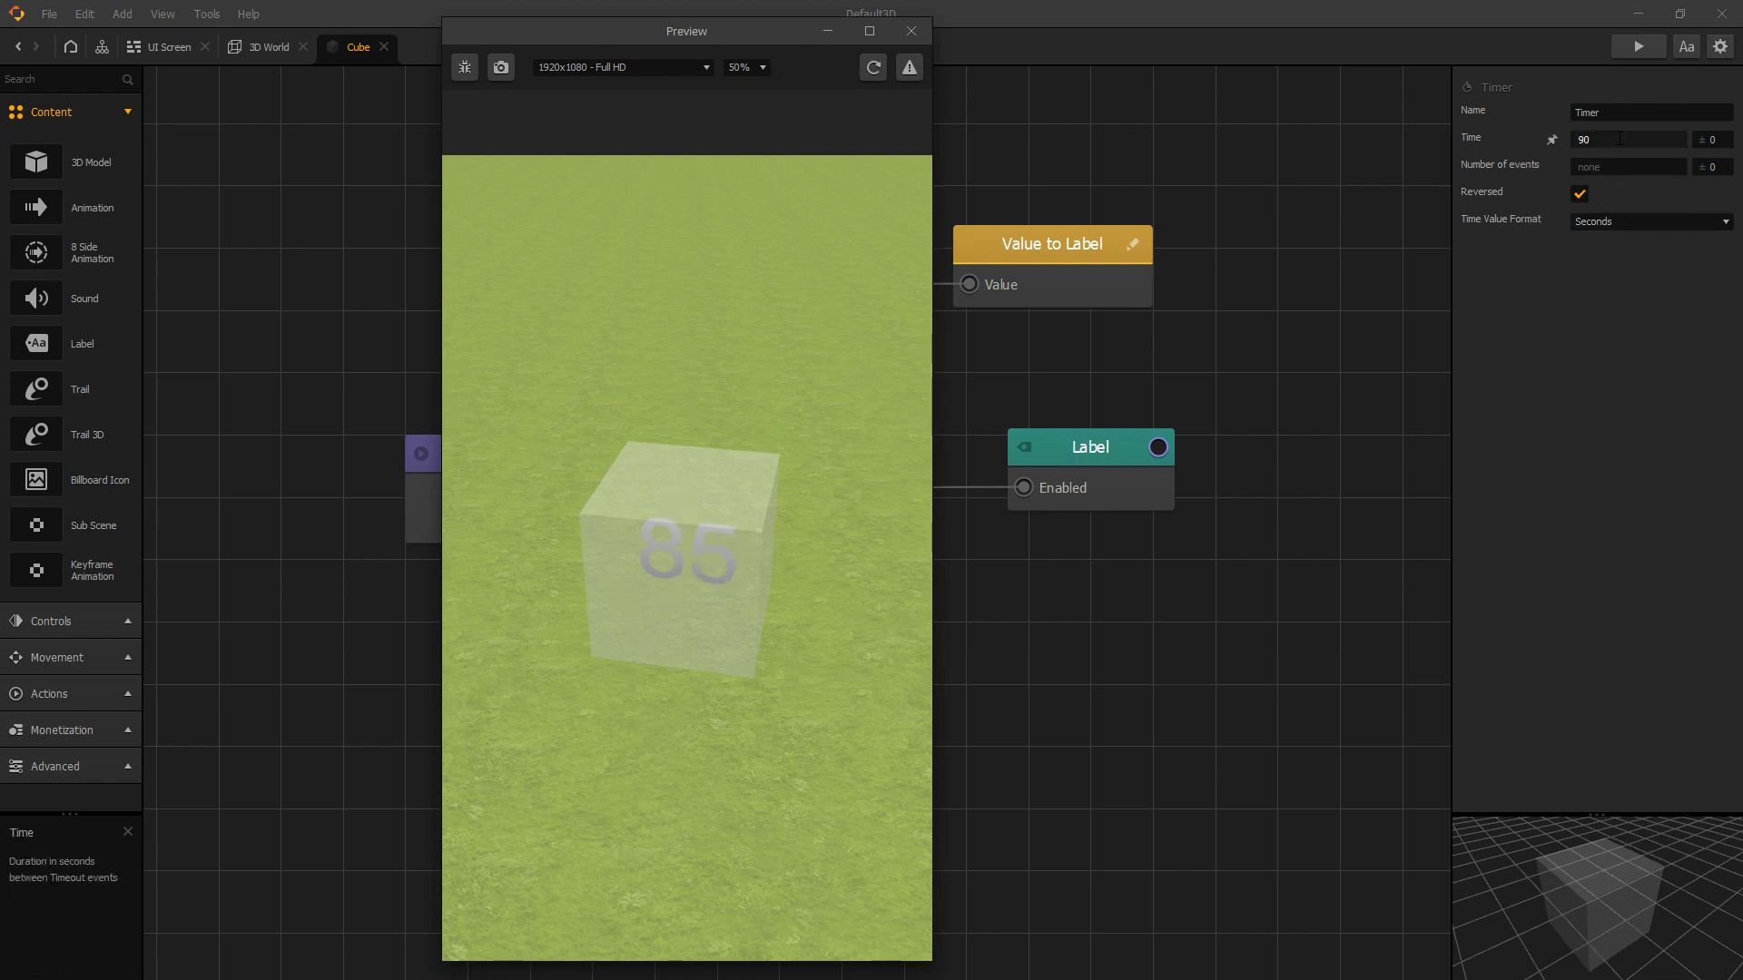
click(1585, 139)
text(90)
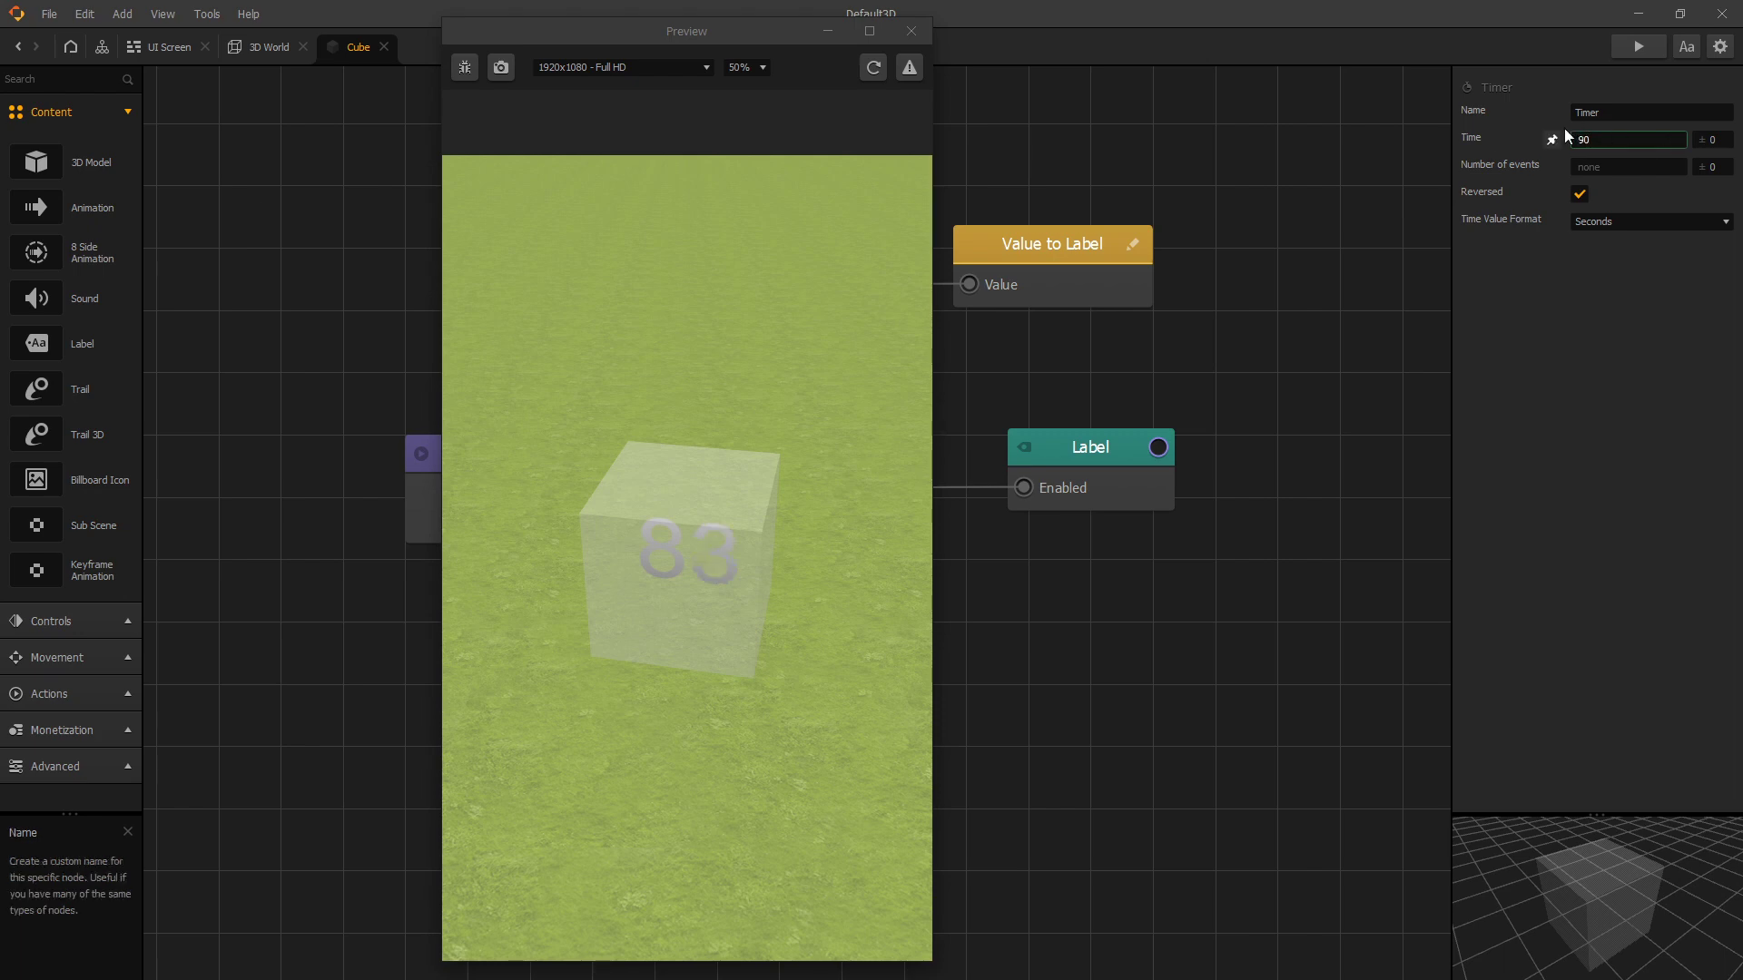
click(677, 586)
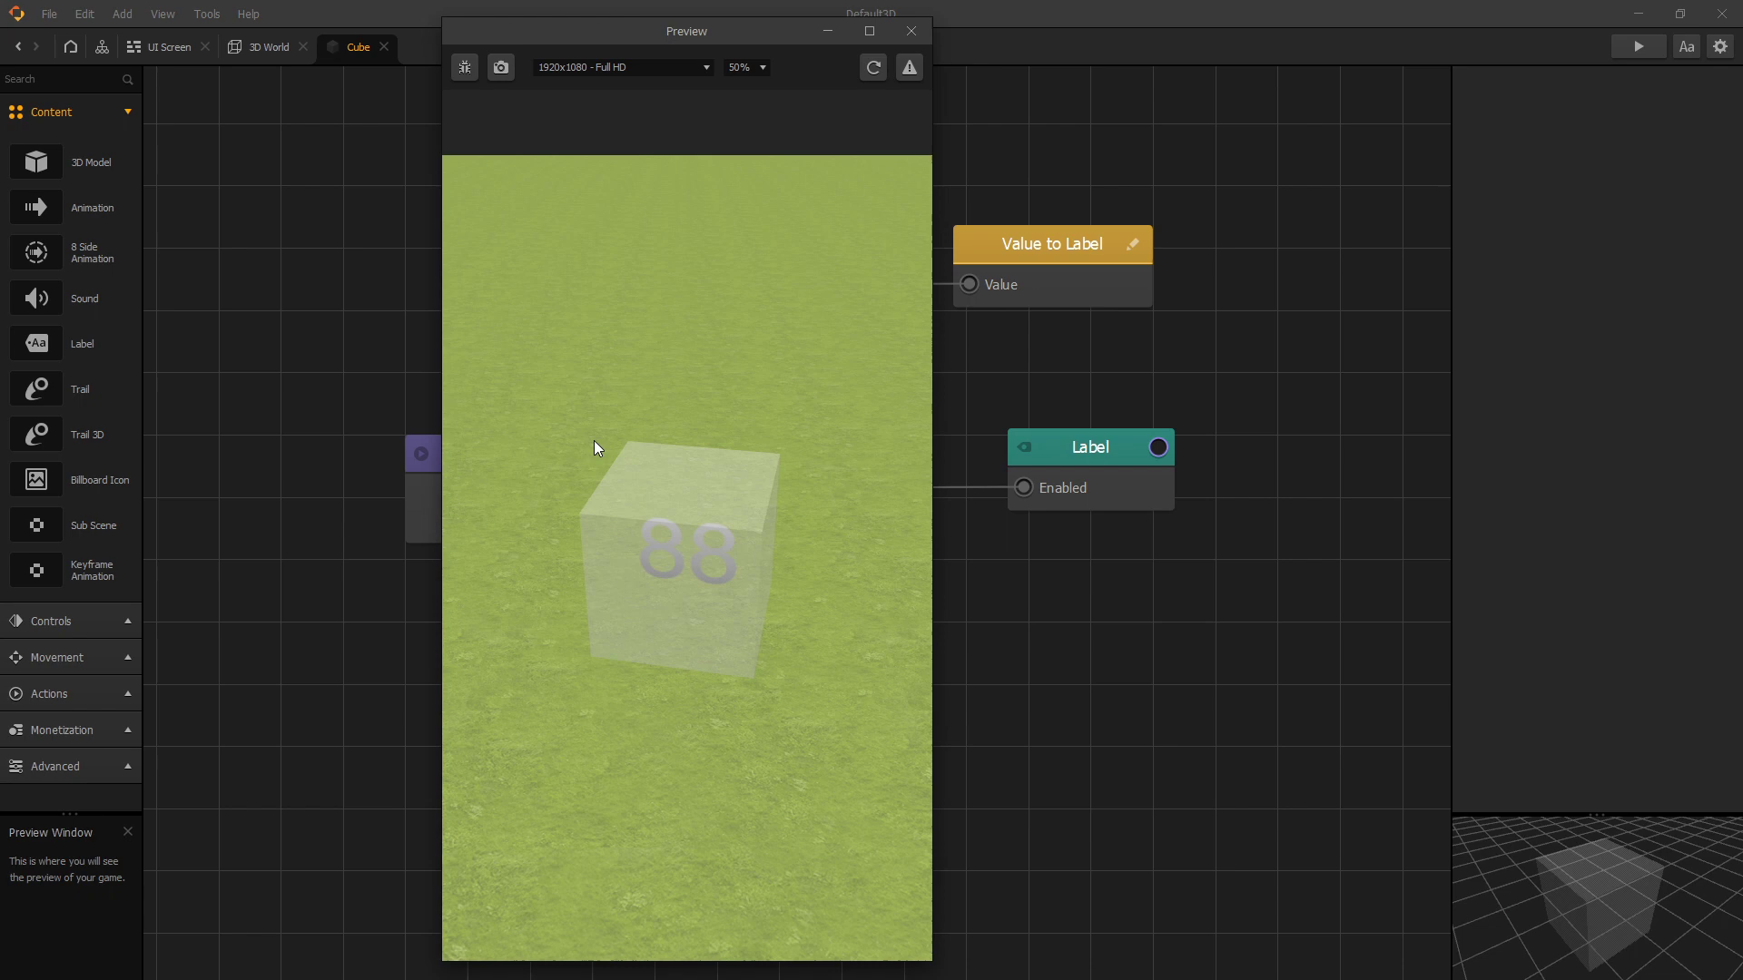
click(1042, 242)
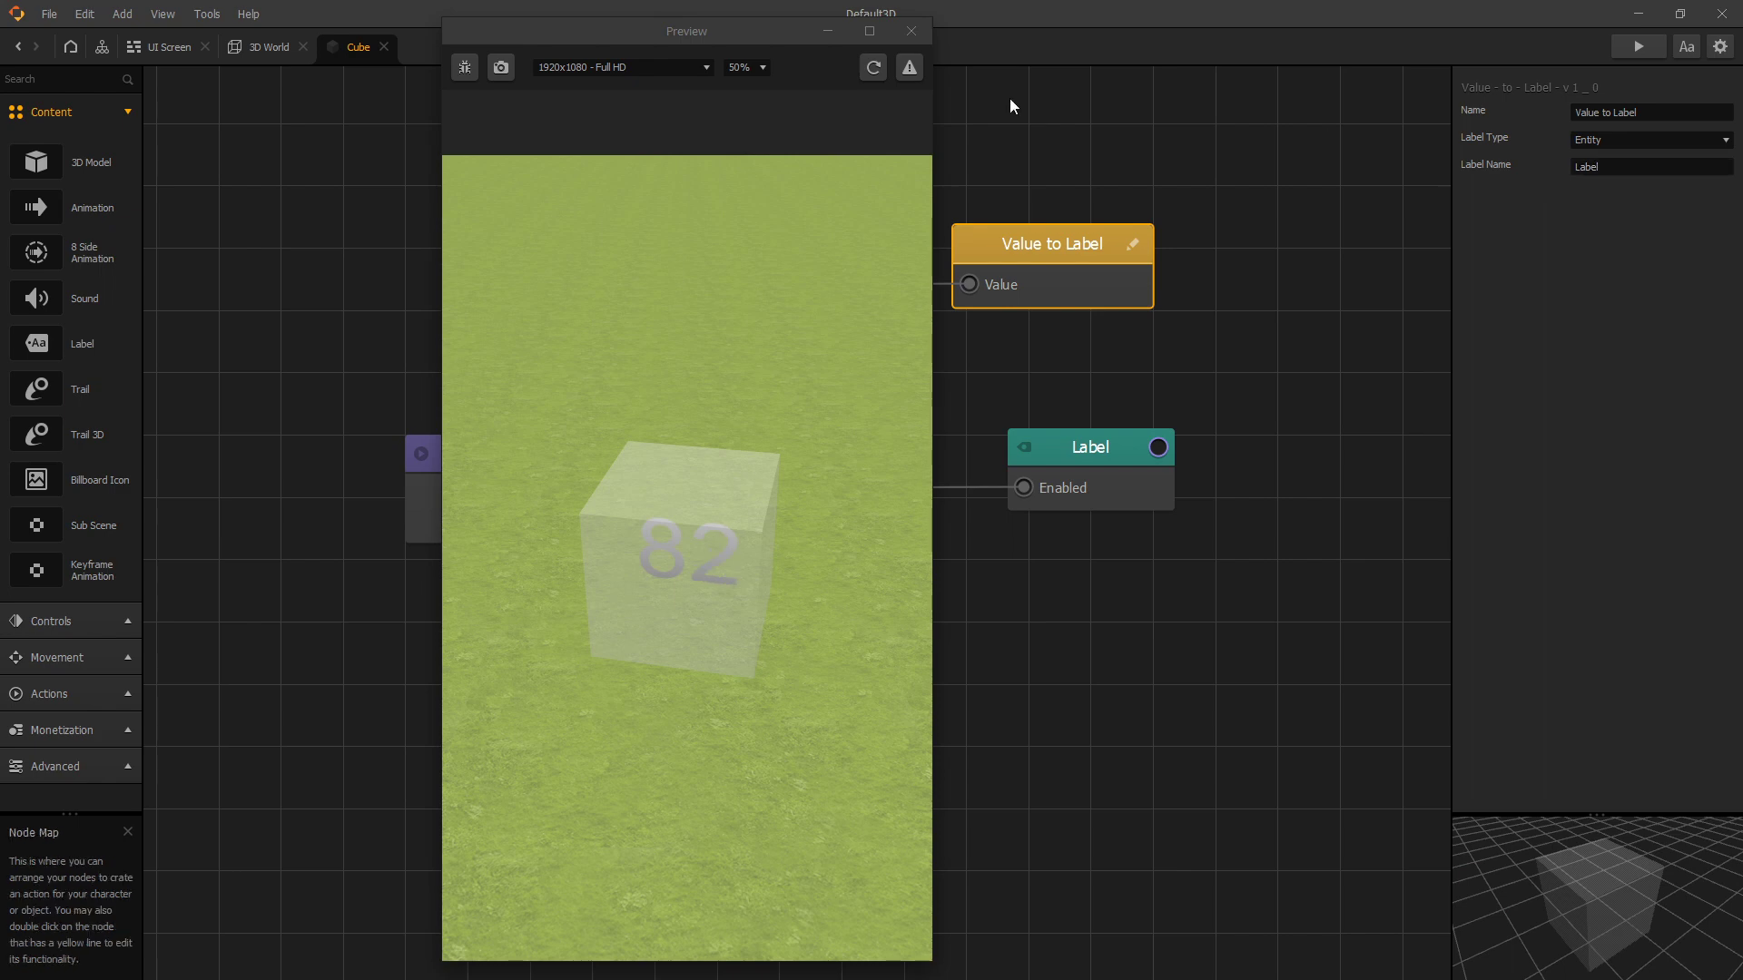
Close the preview and set Value to Label's Label Type to UI and Label Name to Timer
click(912, 33)
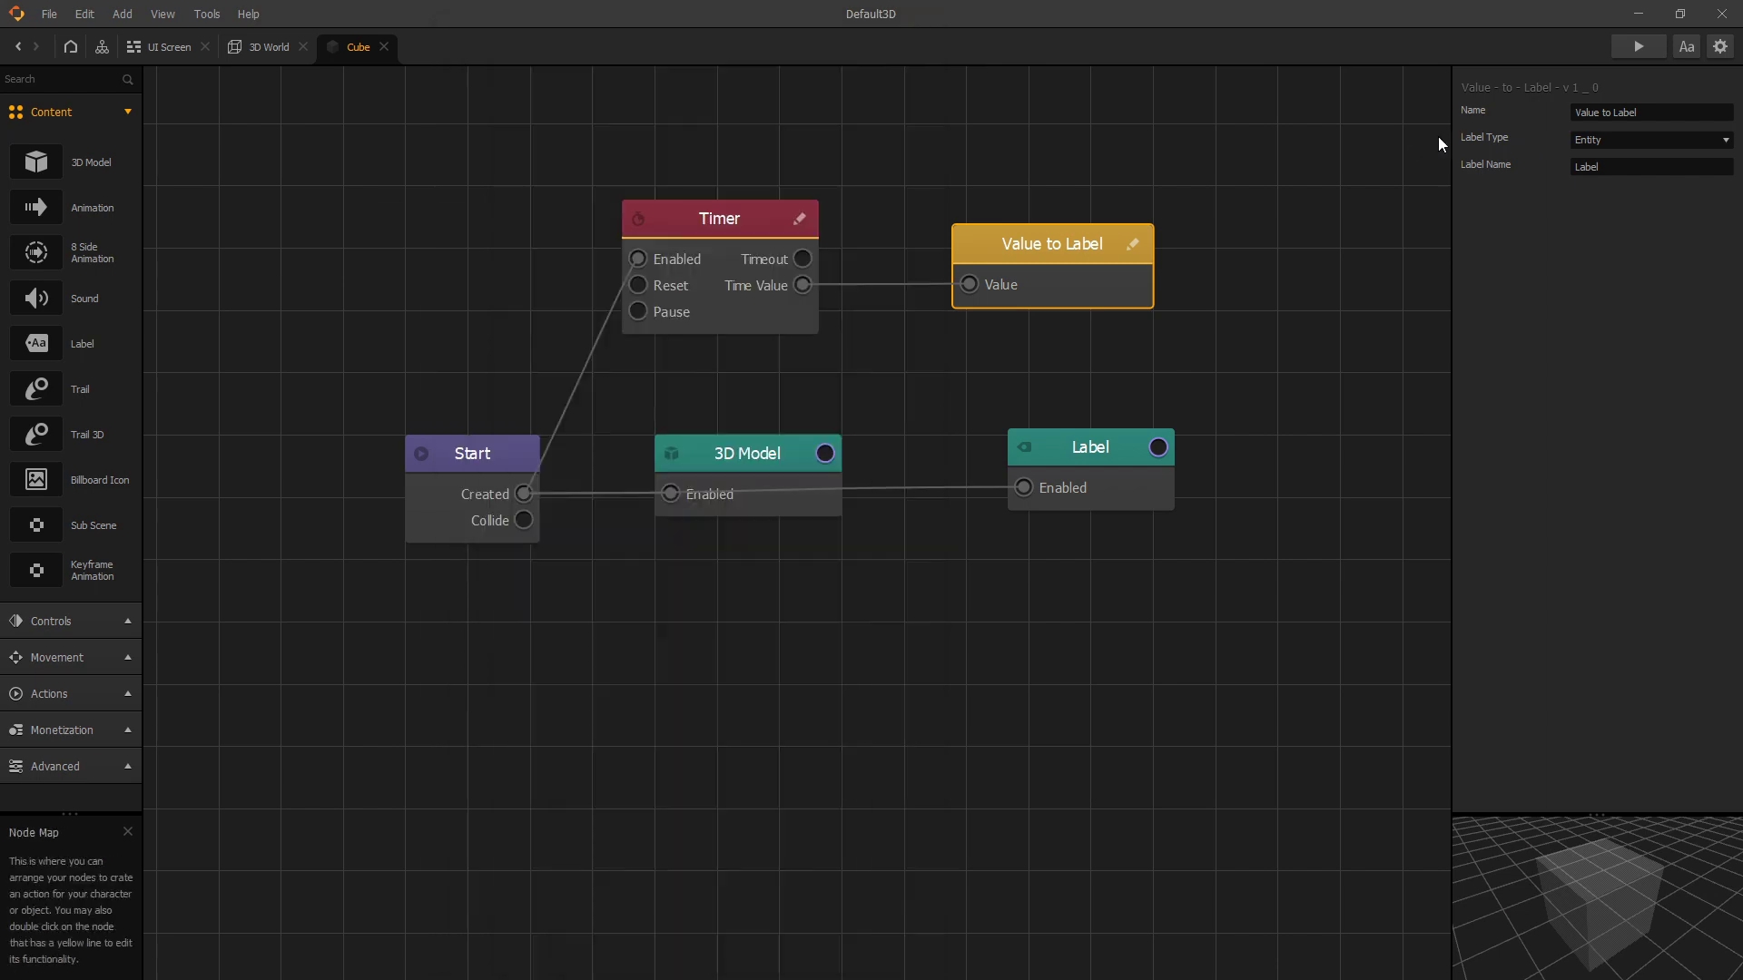
click(1604, 142)
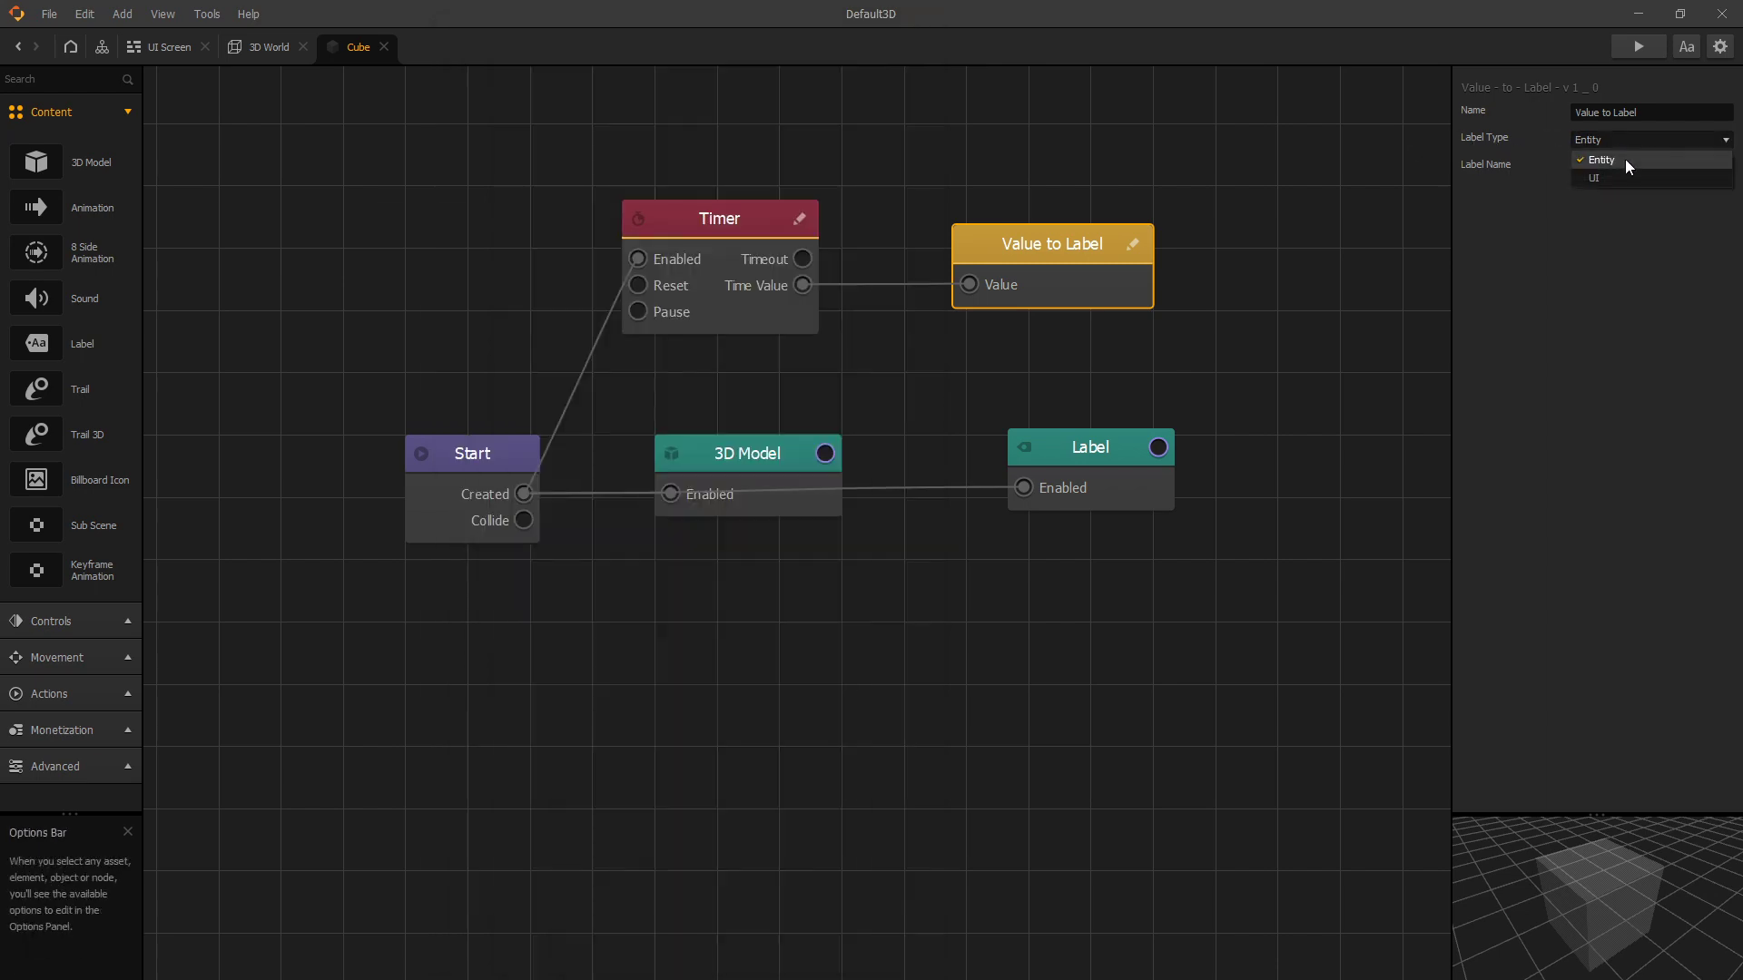
click(1608, 175)
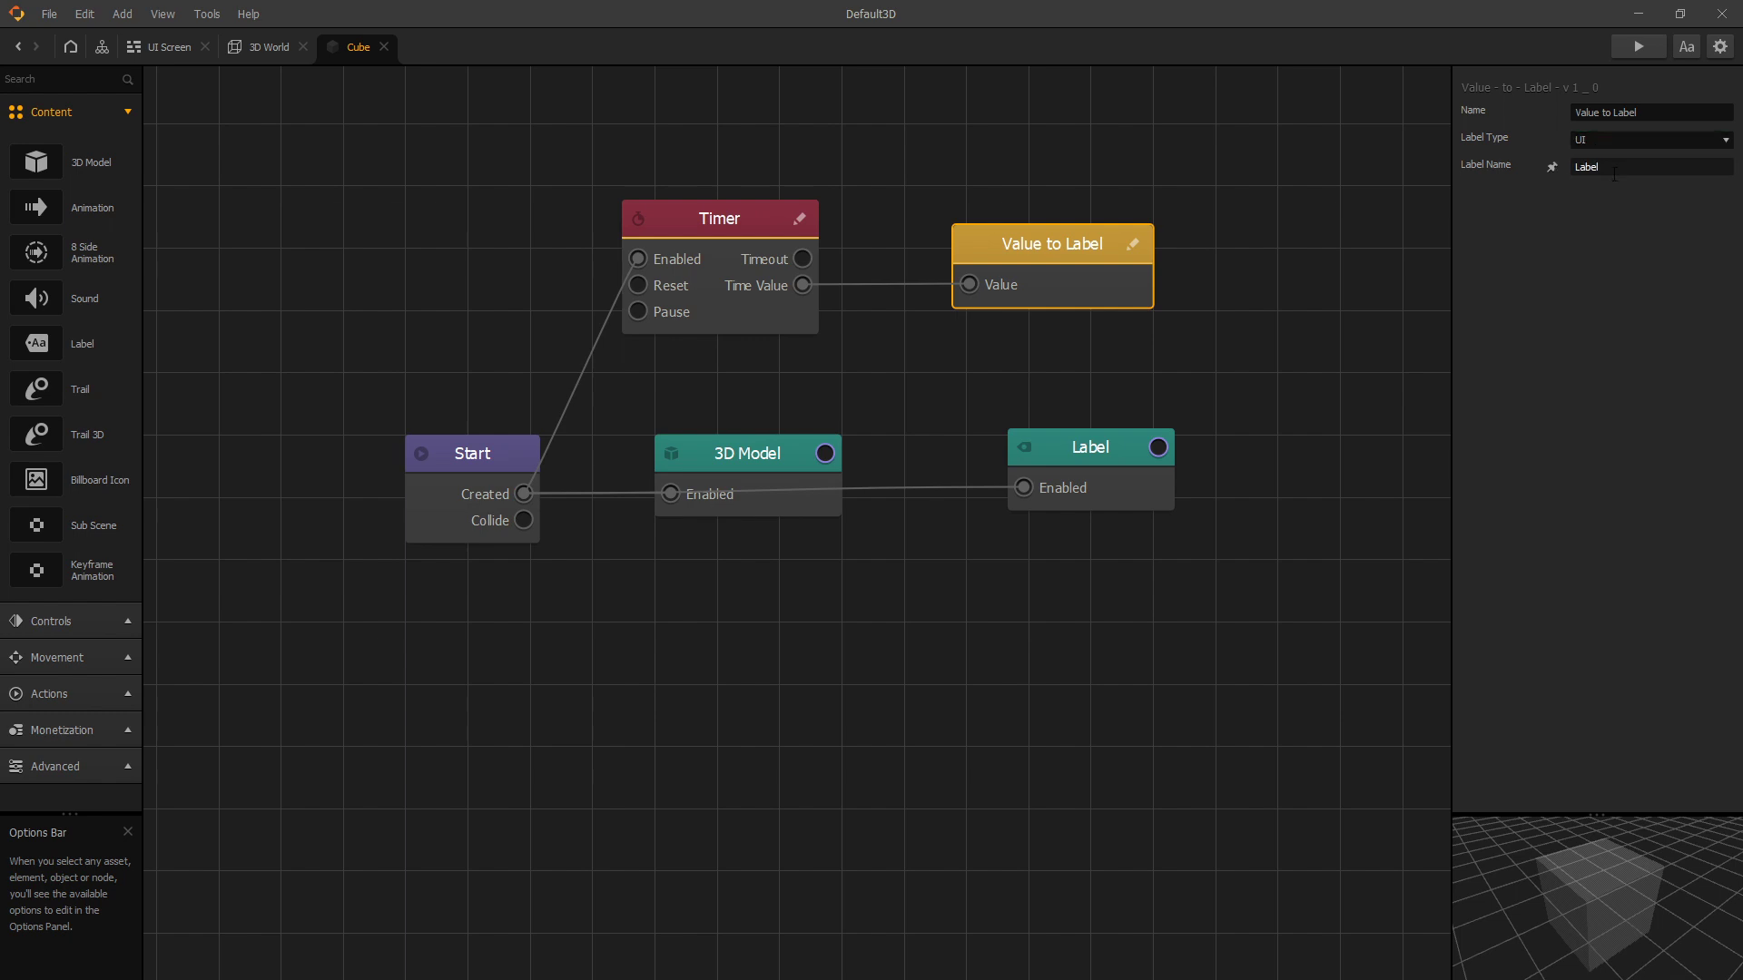
click(181, 50)
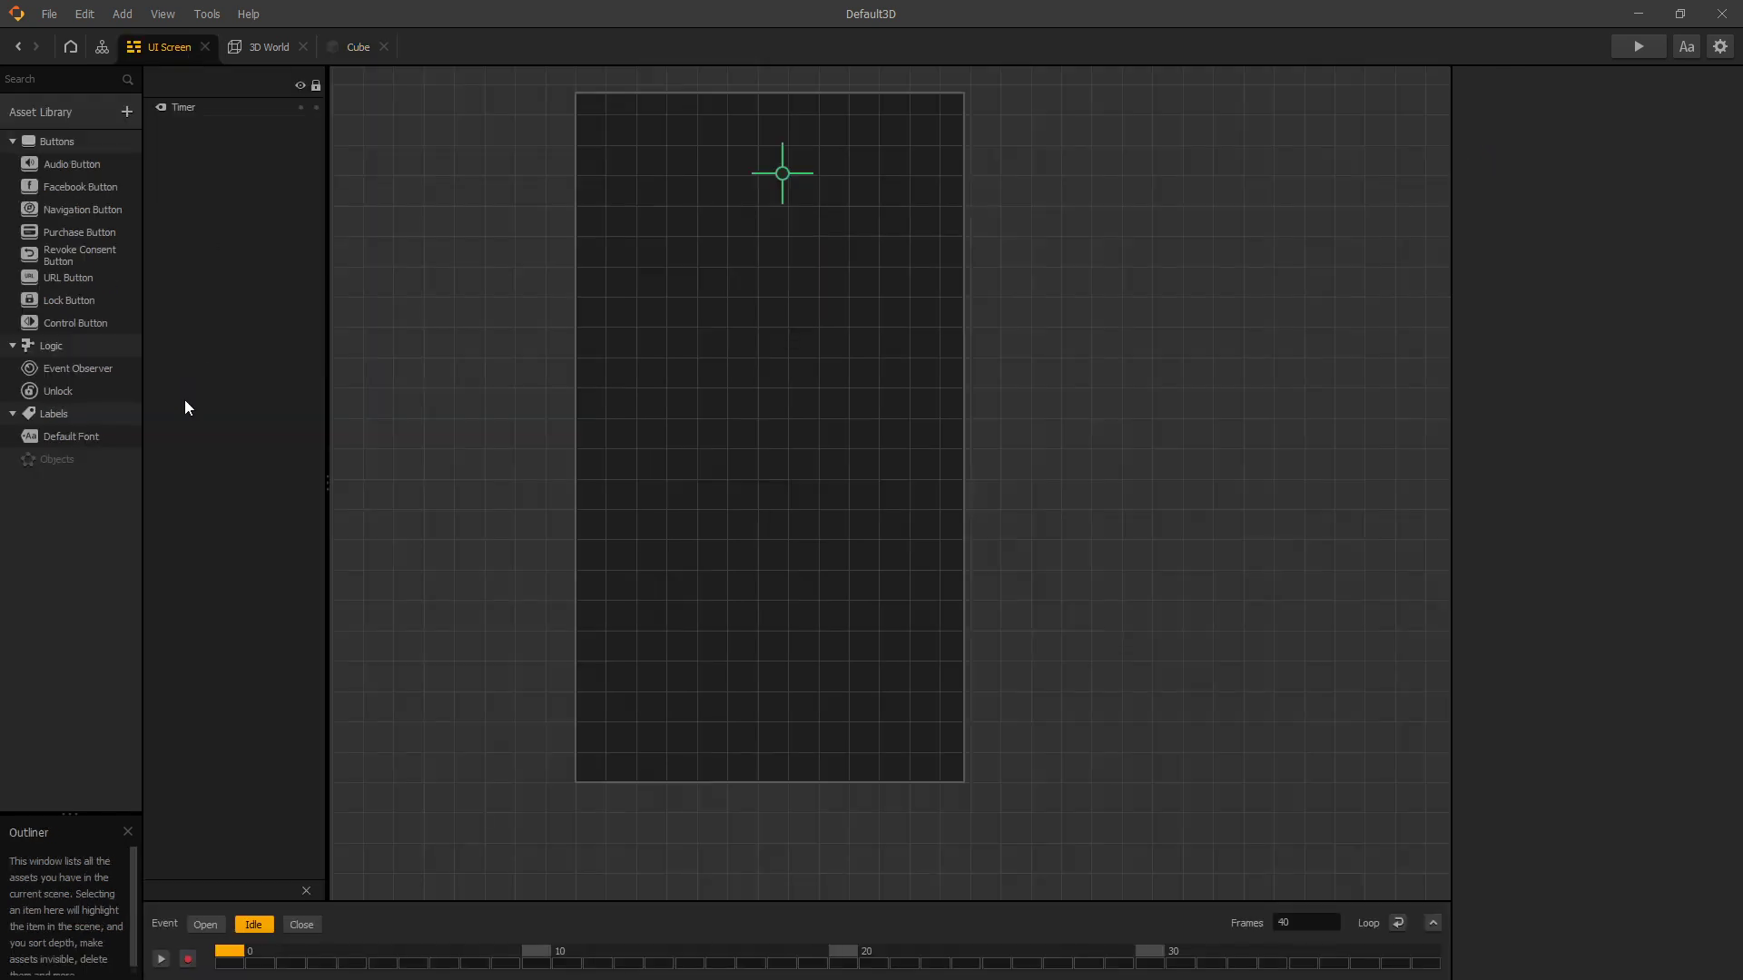
click(182, 108)
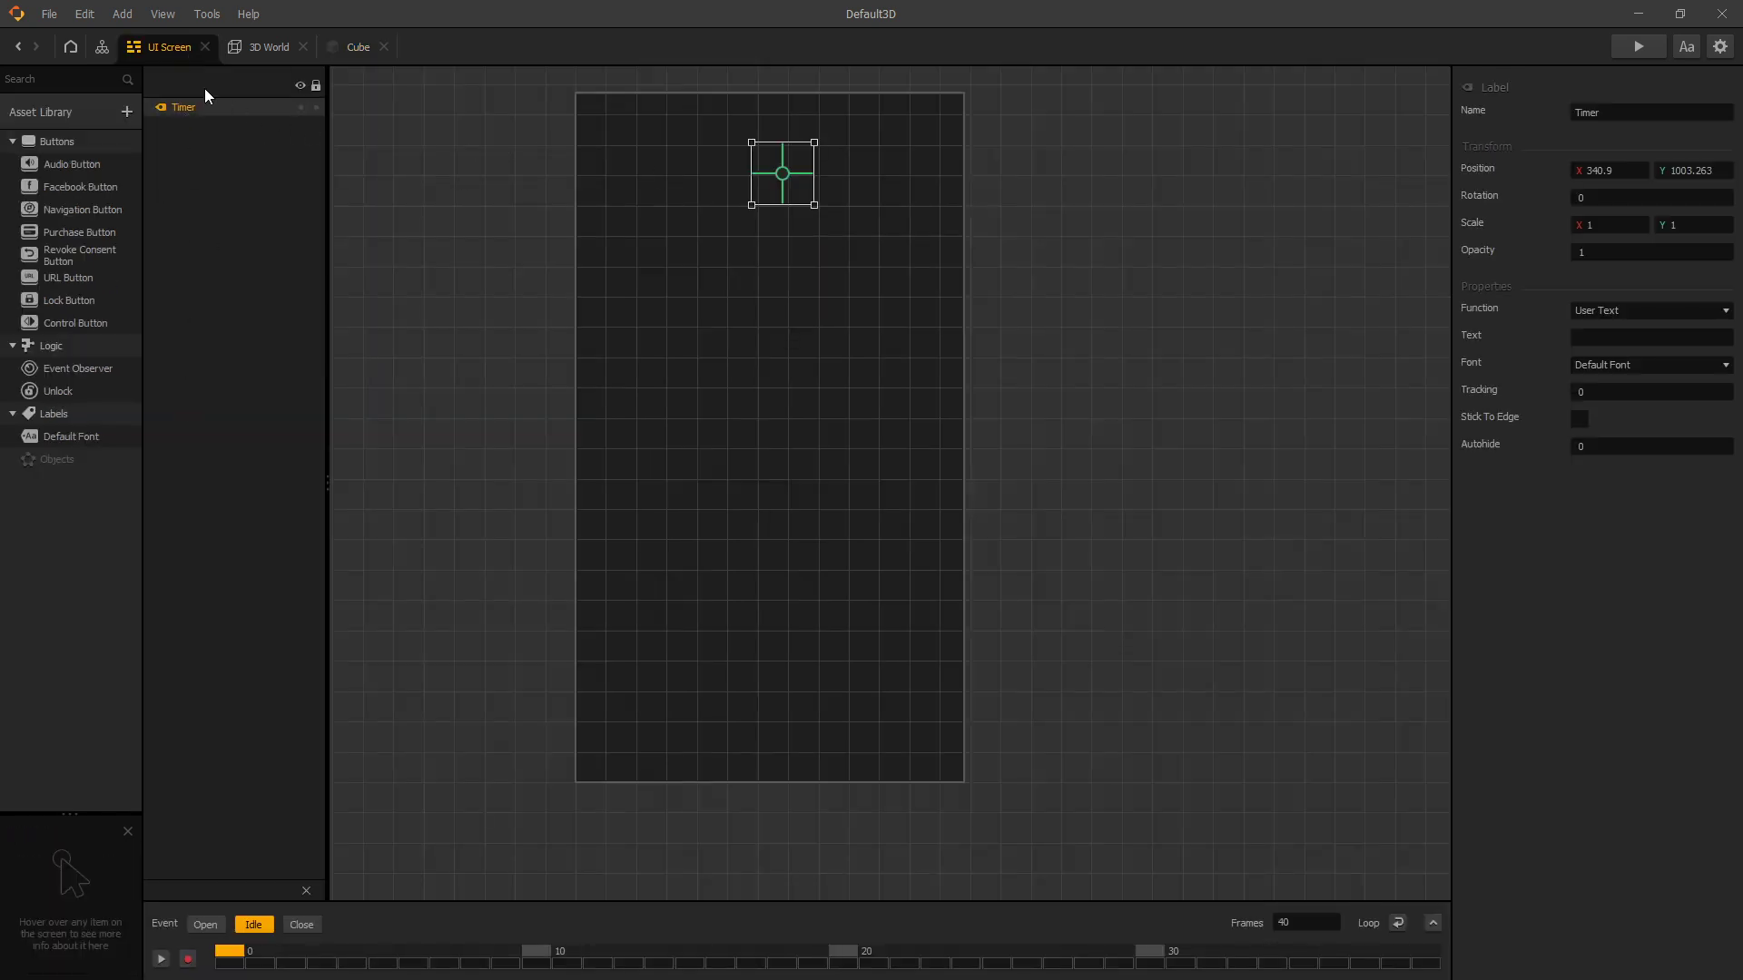
click(358, 47)
double_click(1612, 167)
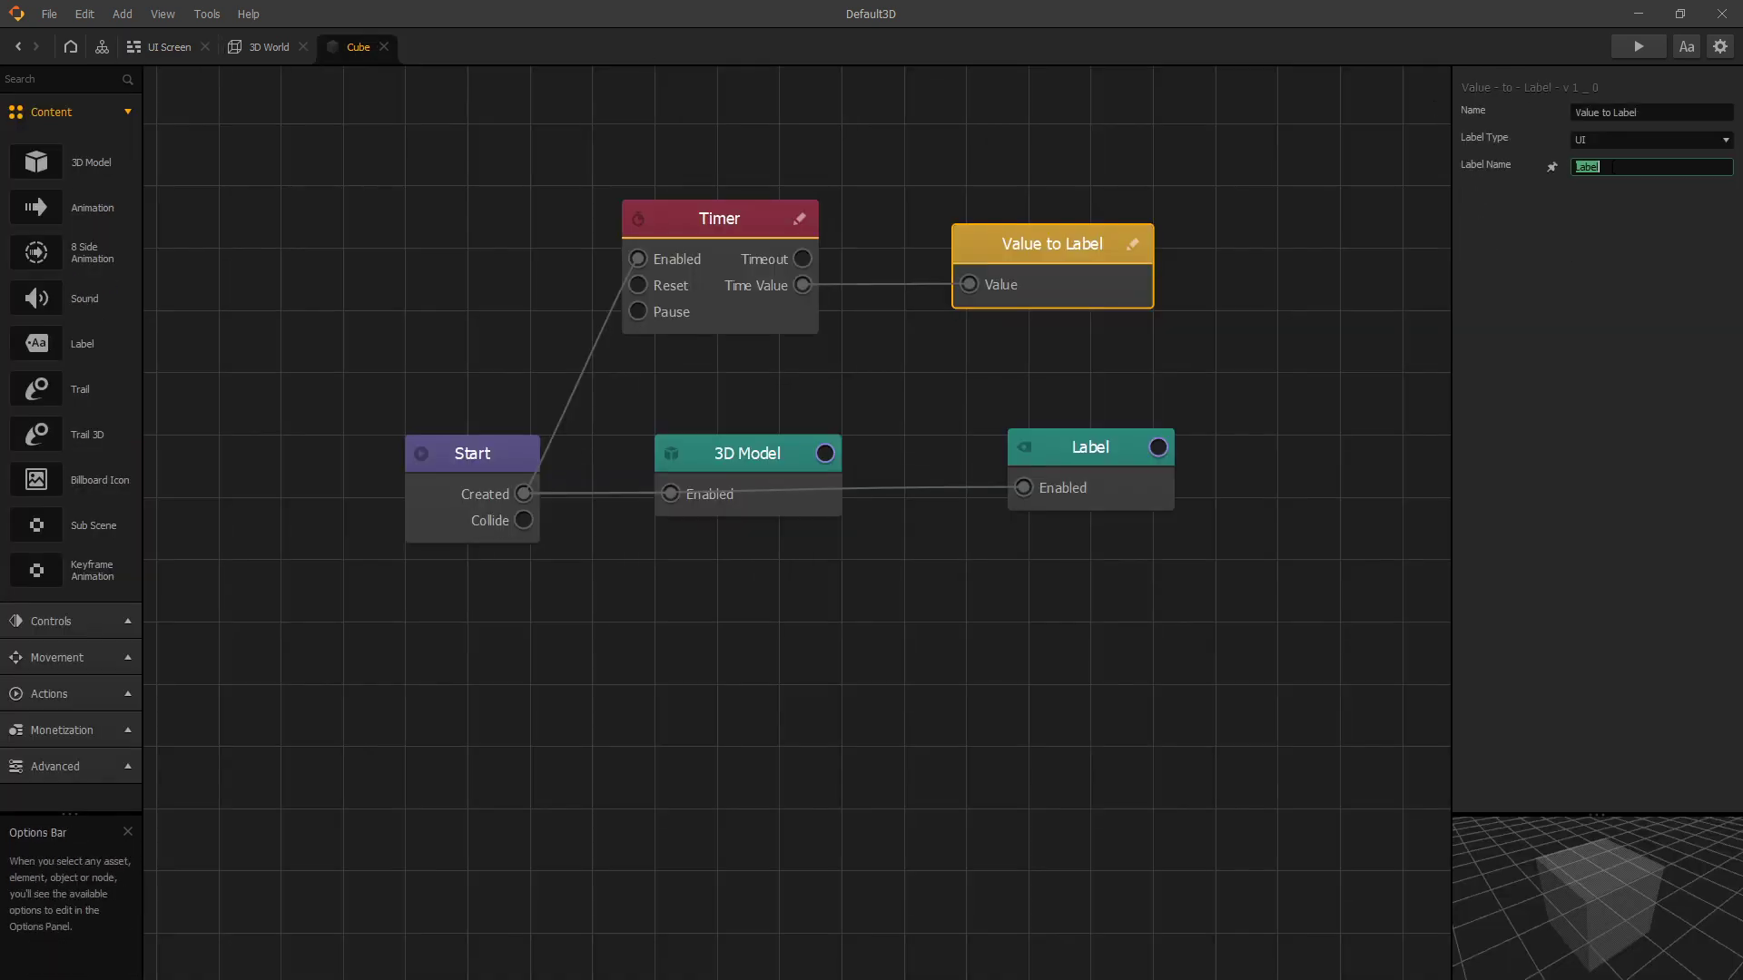
text(Timer)
click(1687, 46)
Set the Default Font's main colour to white
click(1354, 303)
click(1132, 241)
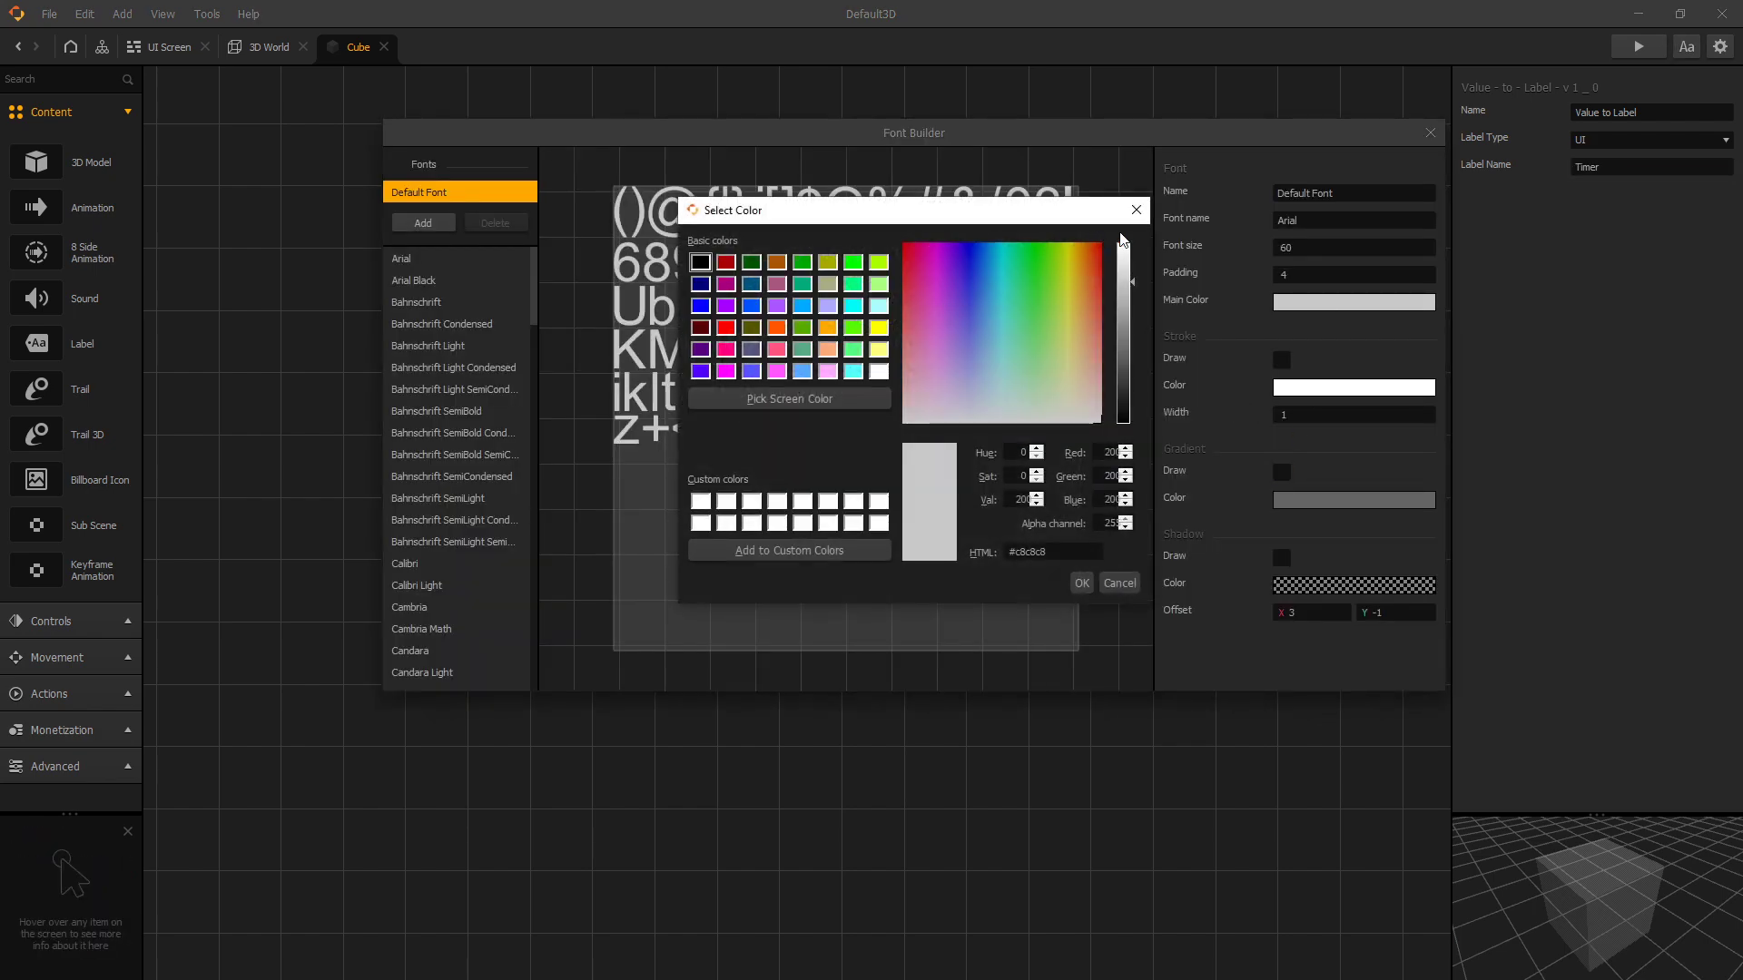
click(1062, 584)
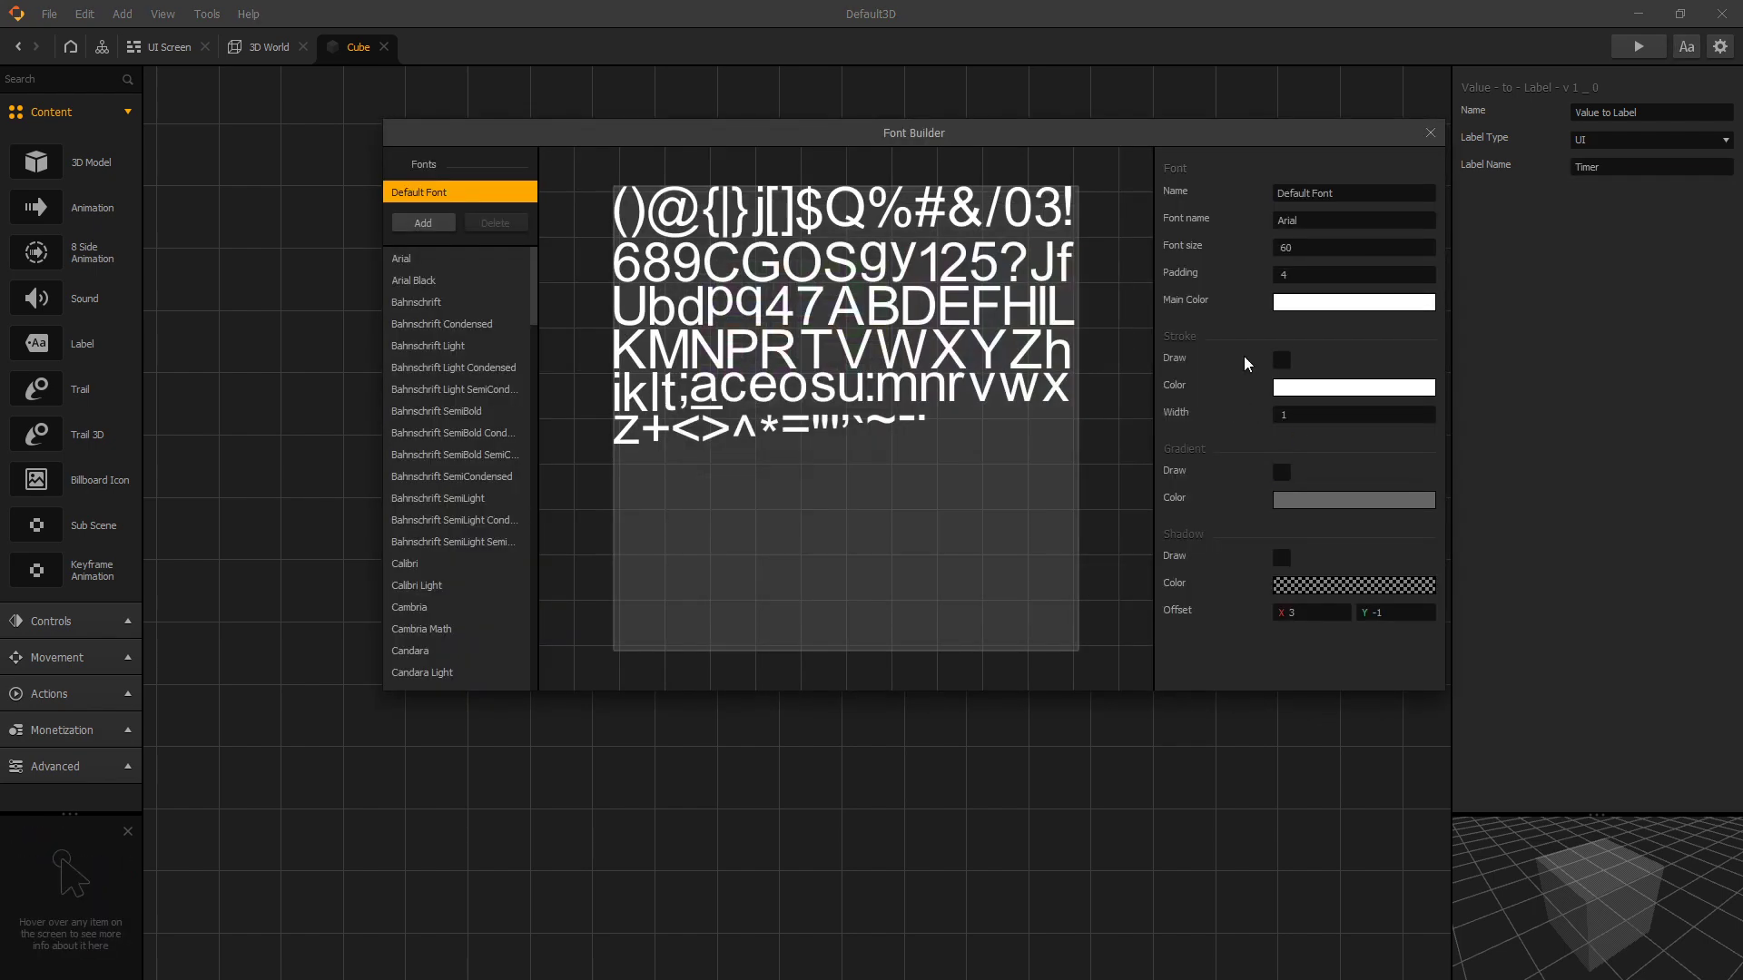
Preview the game to check the white countdown numbers at the top of the screen
click(1431, 133)
click(1638, 46)
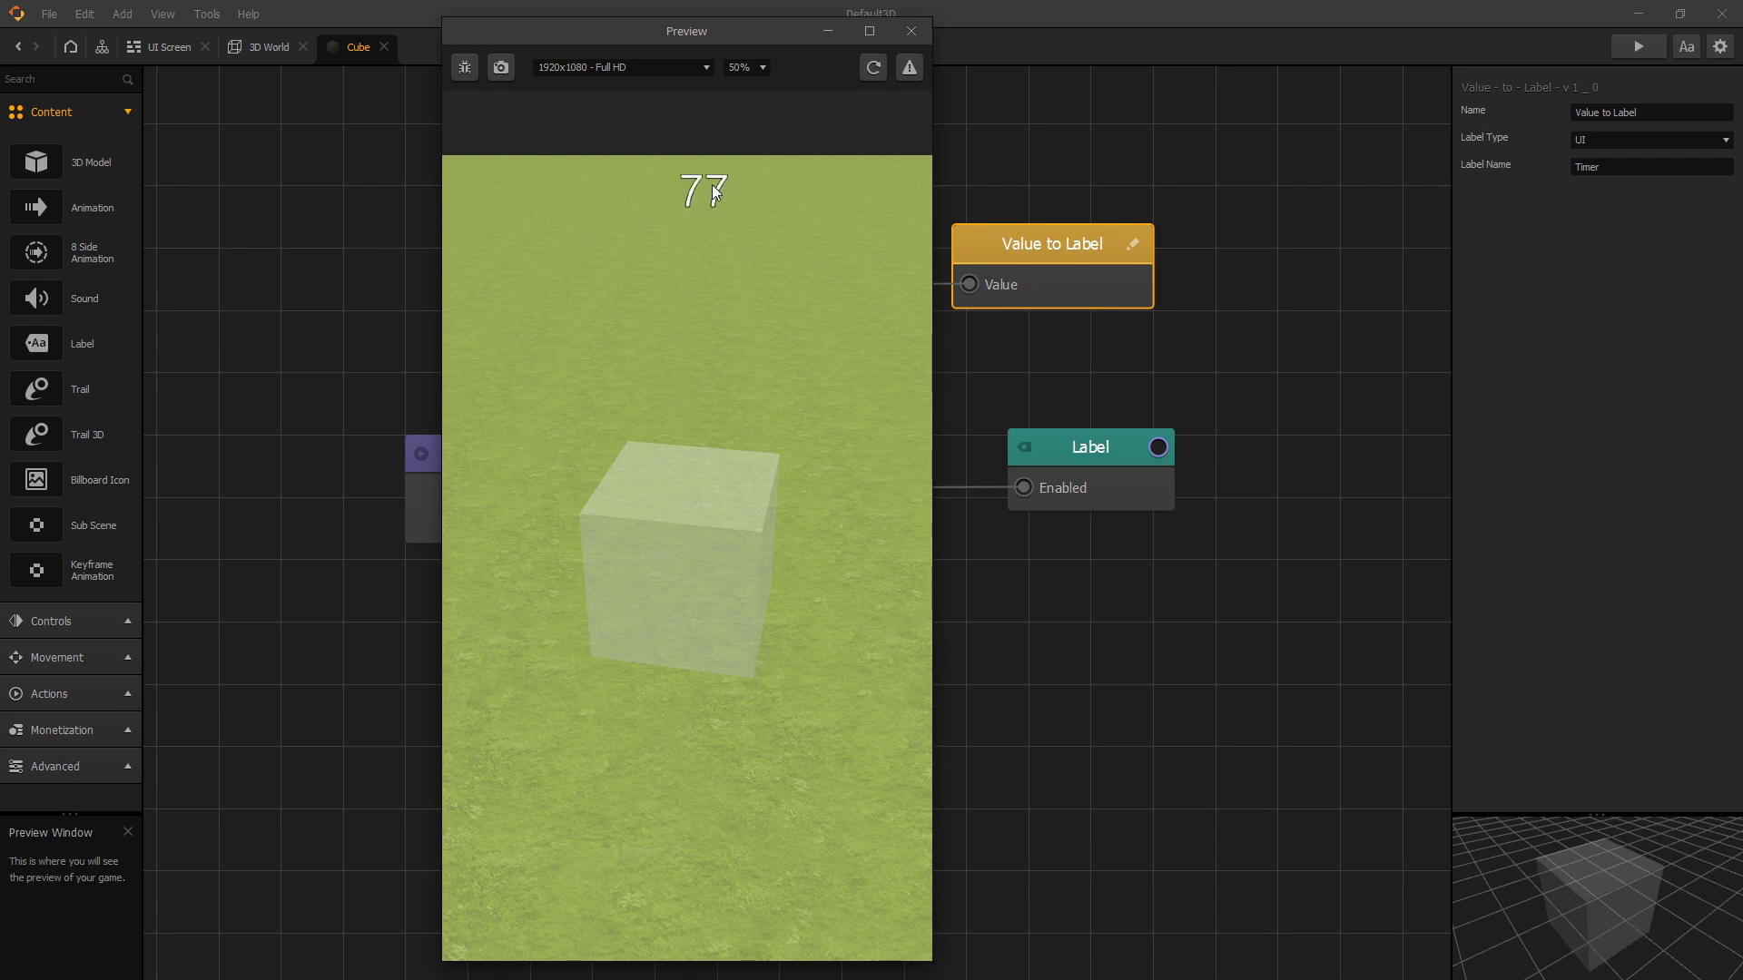
key(Escape)
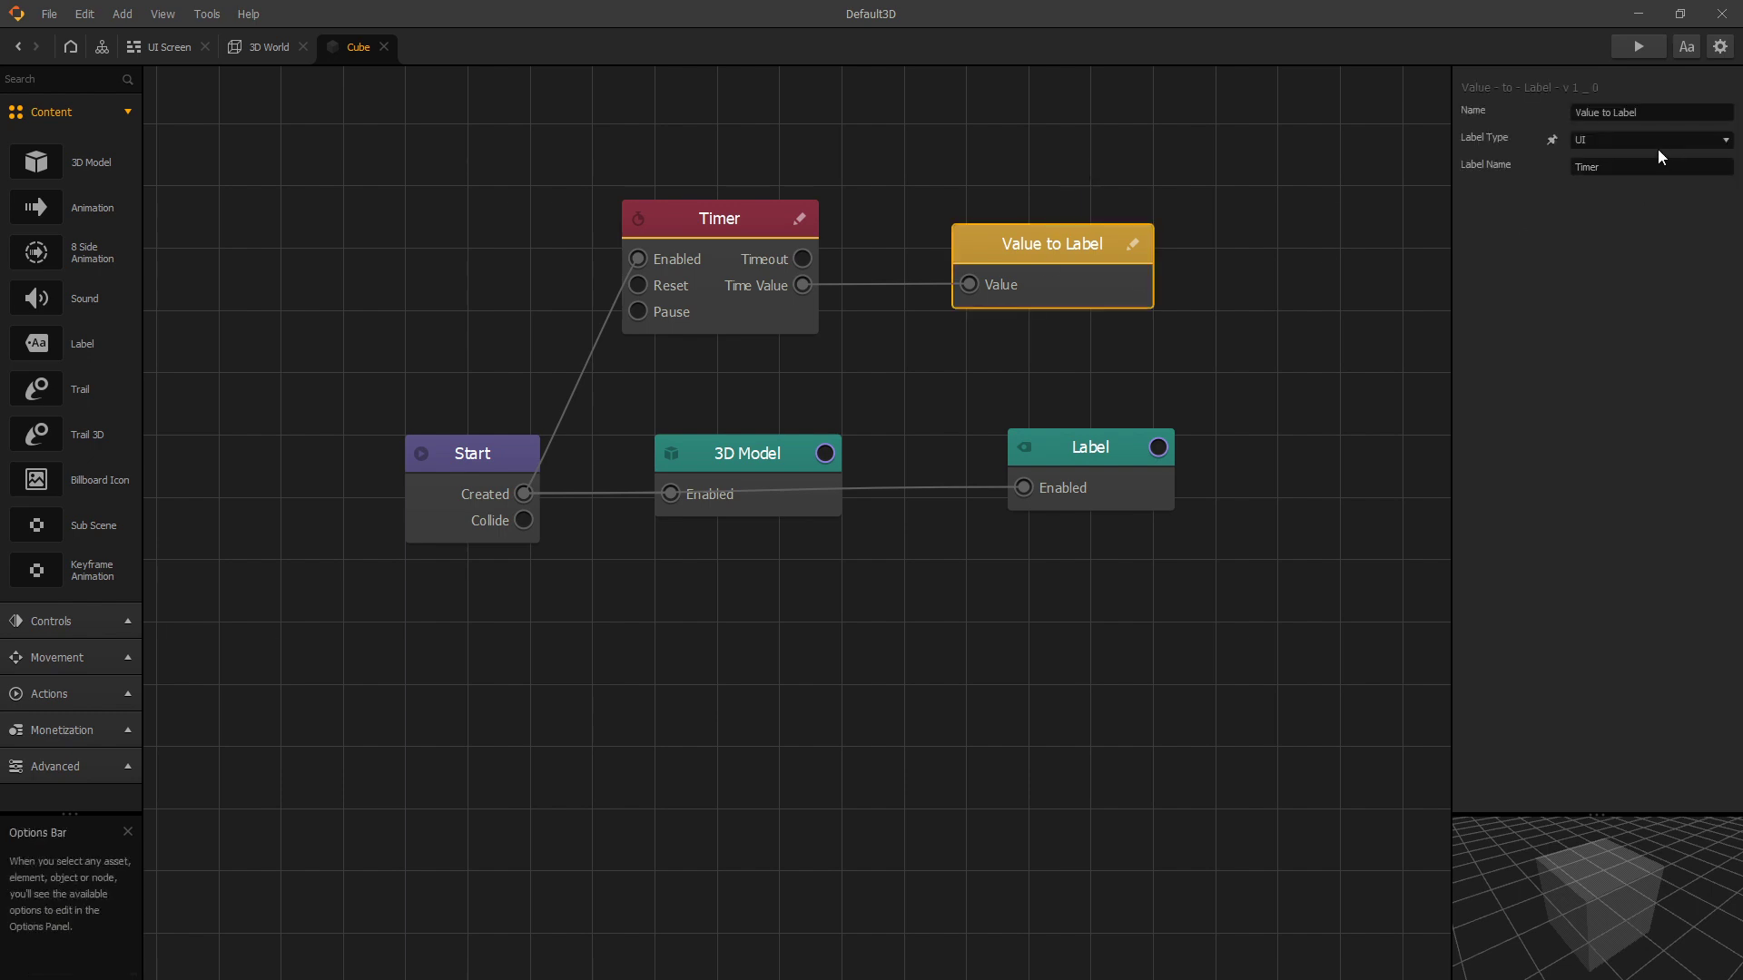
Confirm the label type stays set to UI
click(1630, 138)
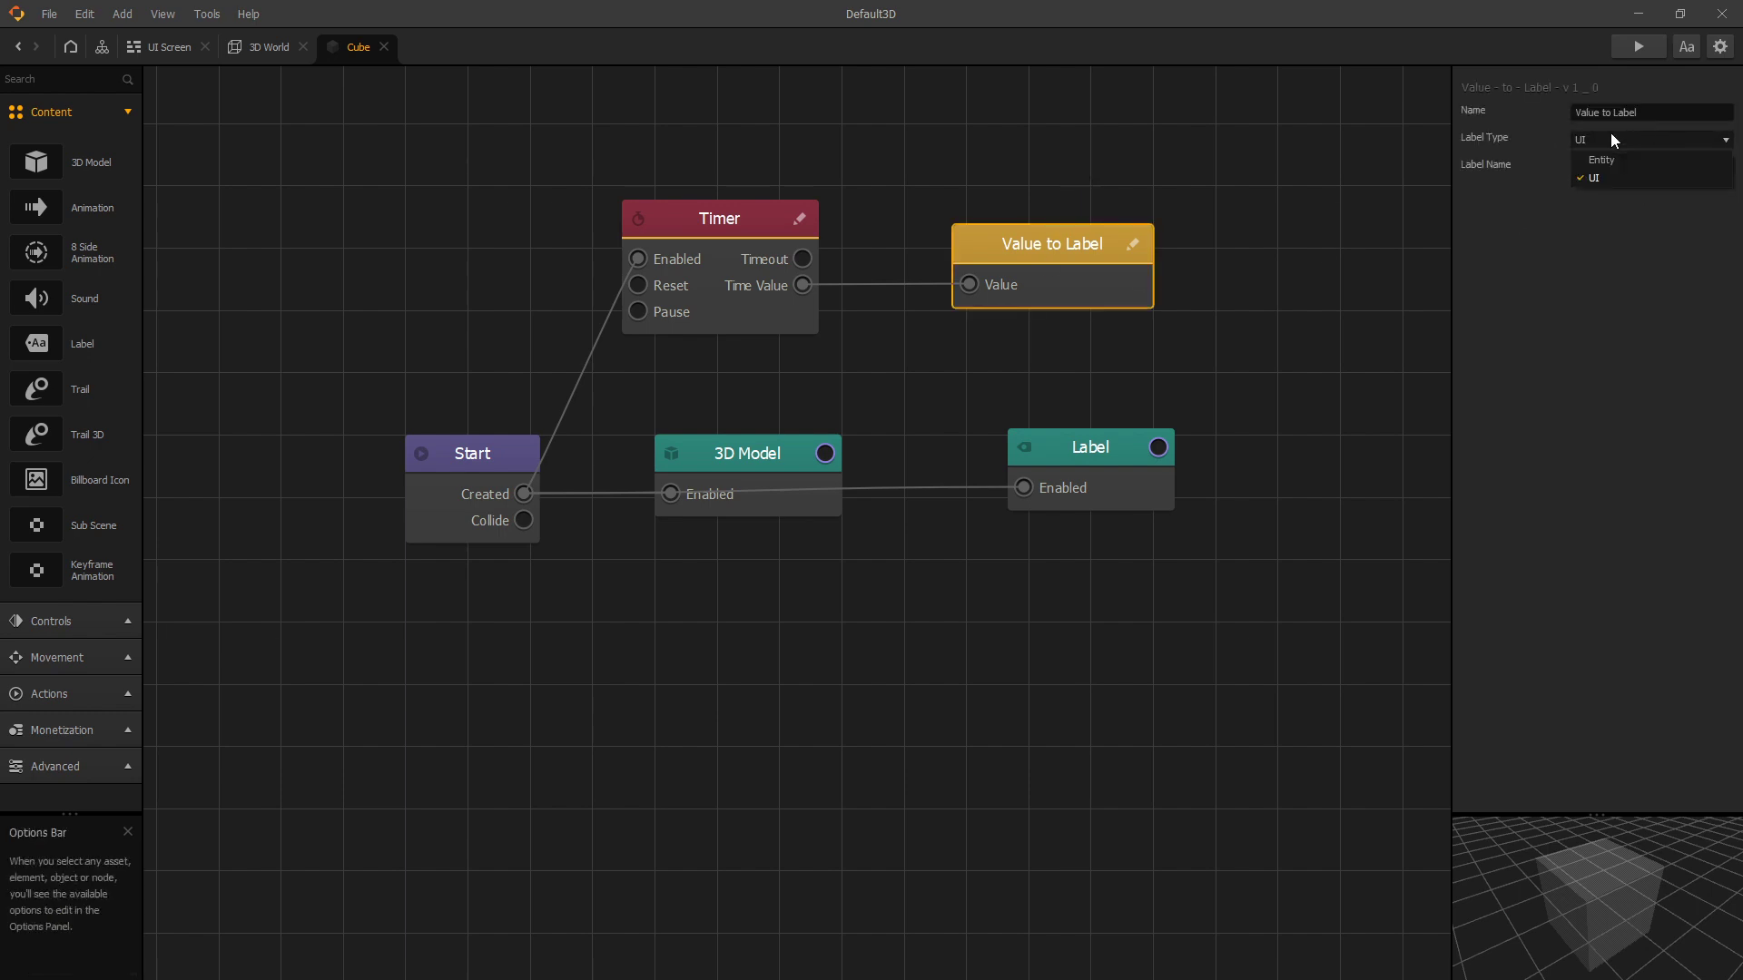
click(1576, 138)
click(1609, 134)
click(1592, 231)
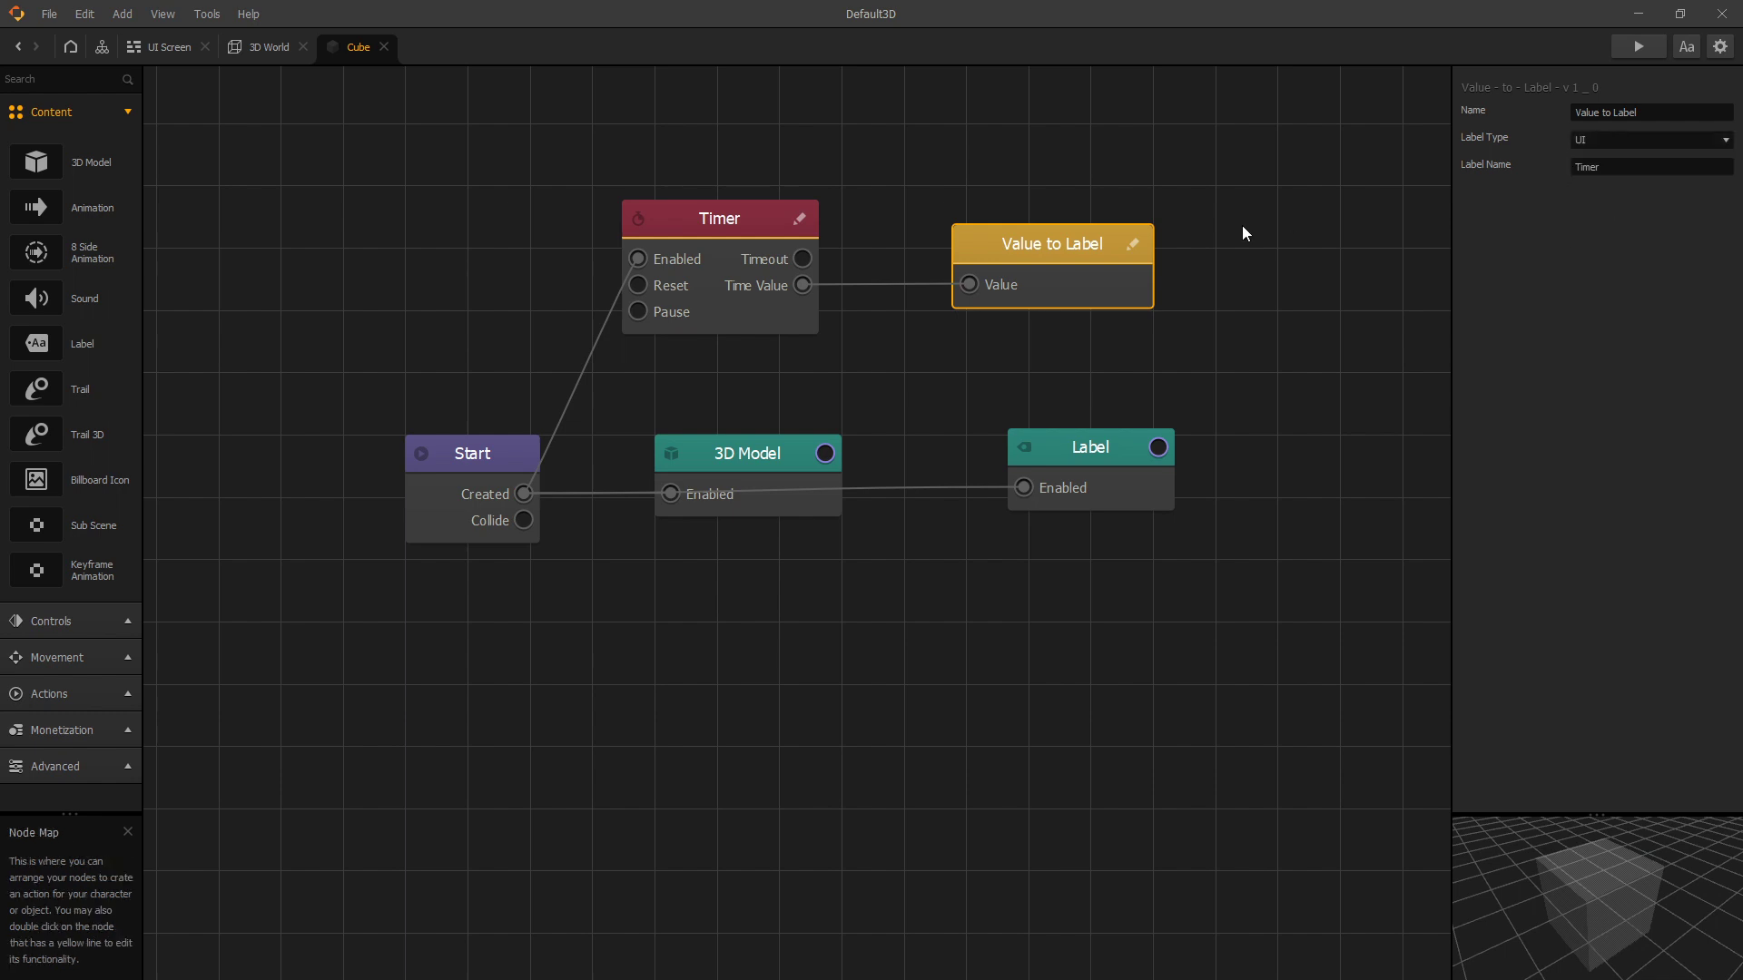
Place a Default Font label in the 3D World beside the cube, then return to the Cube node map
click(266, 43)
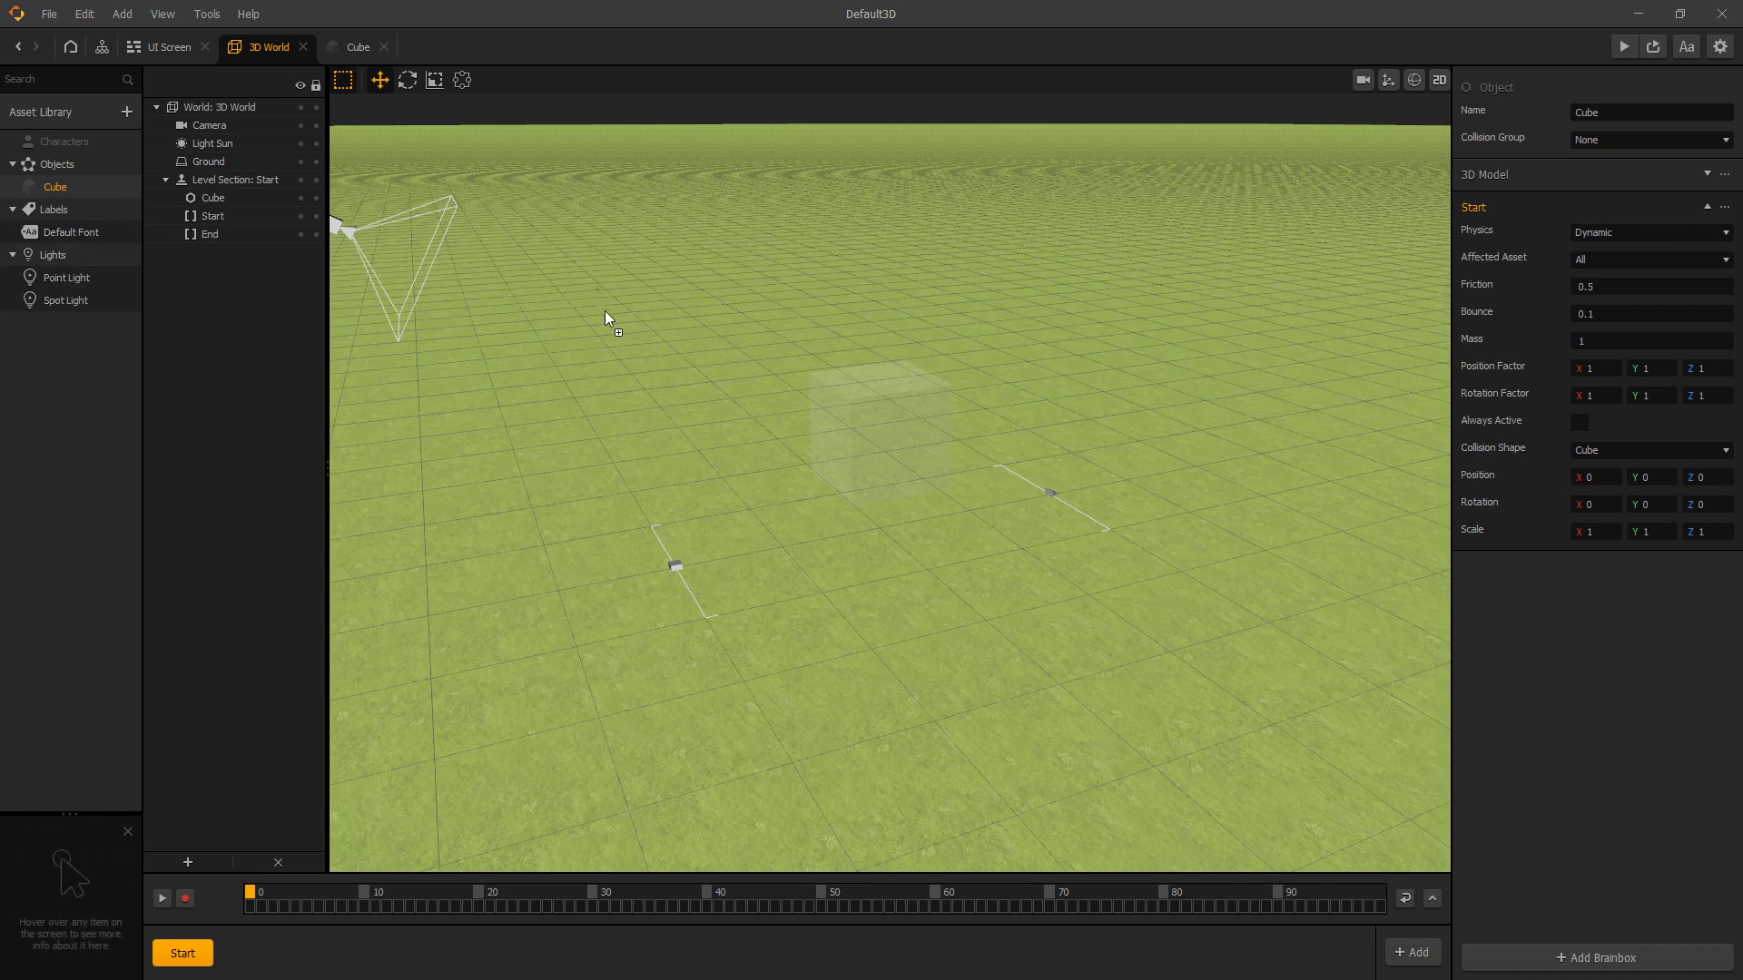
drag(604, 311, 781, 505)
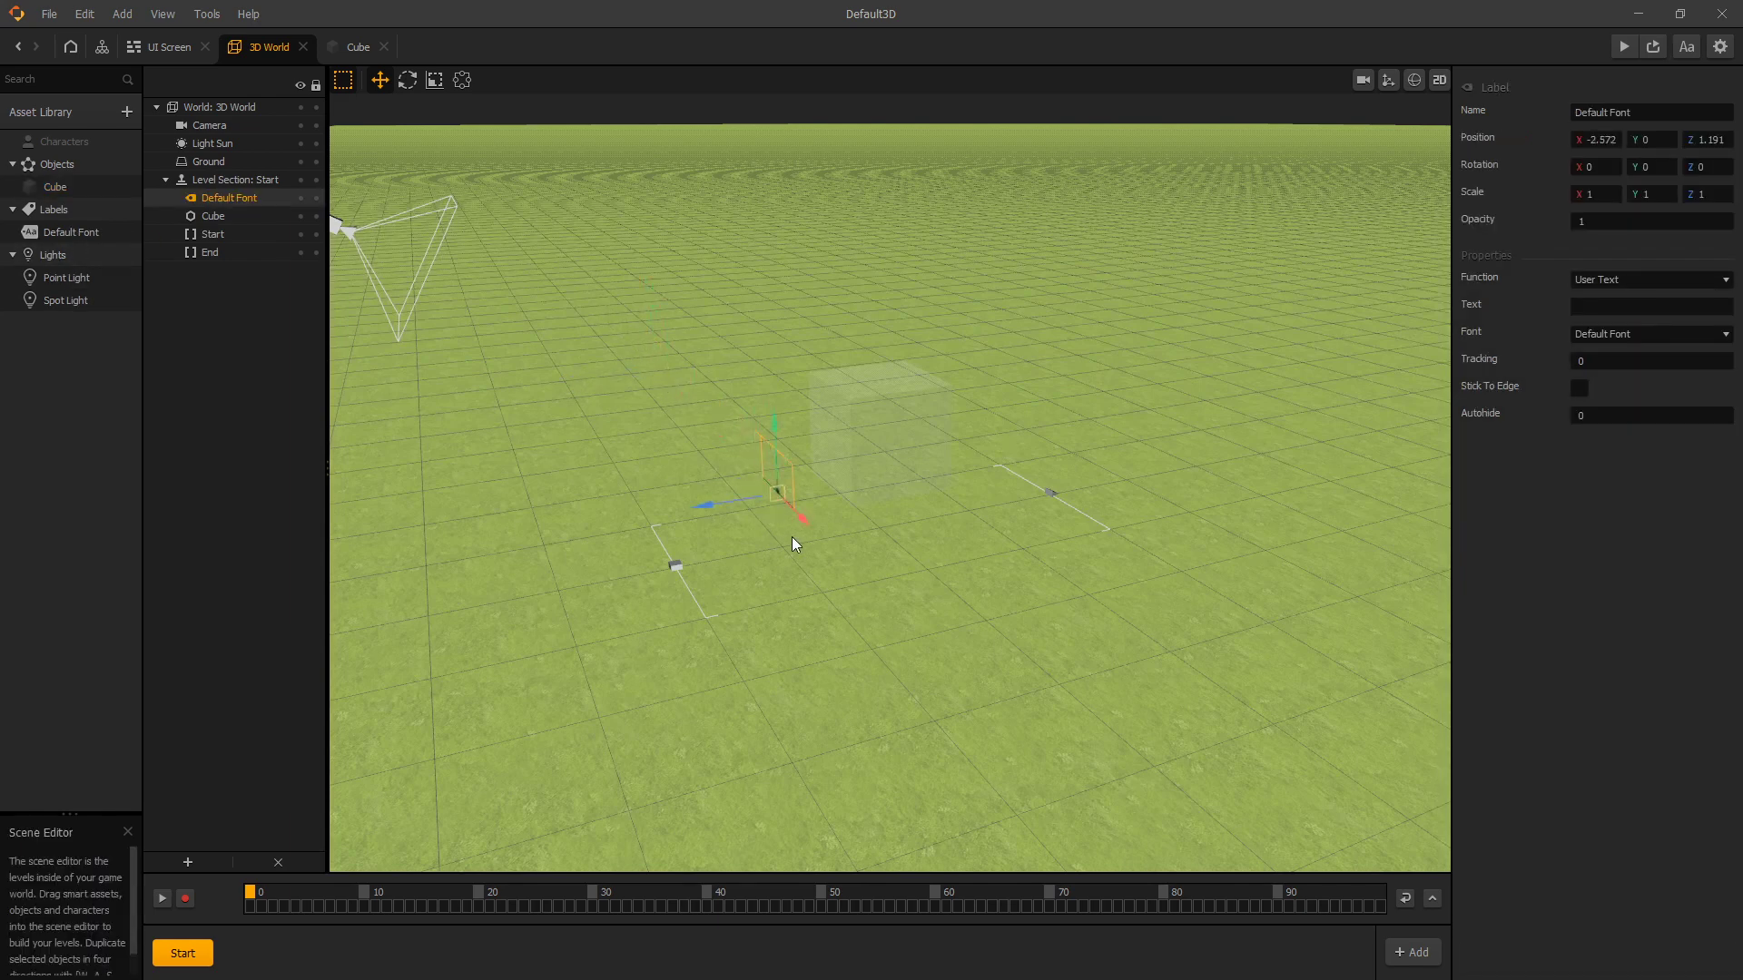
click(354, 46)
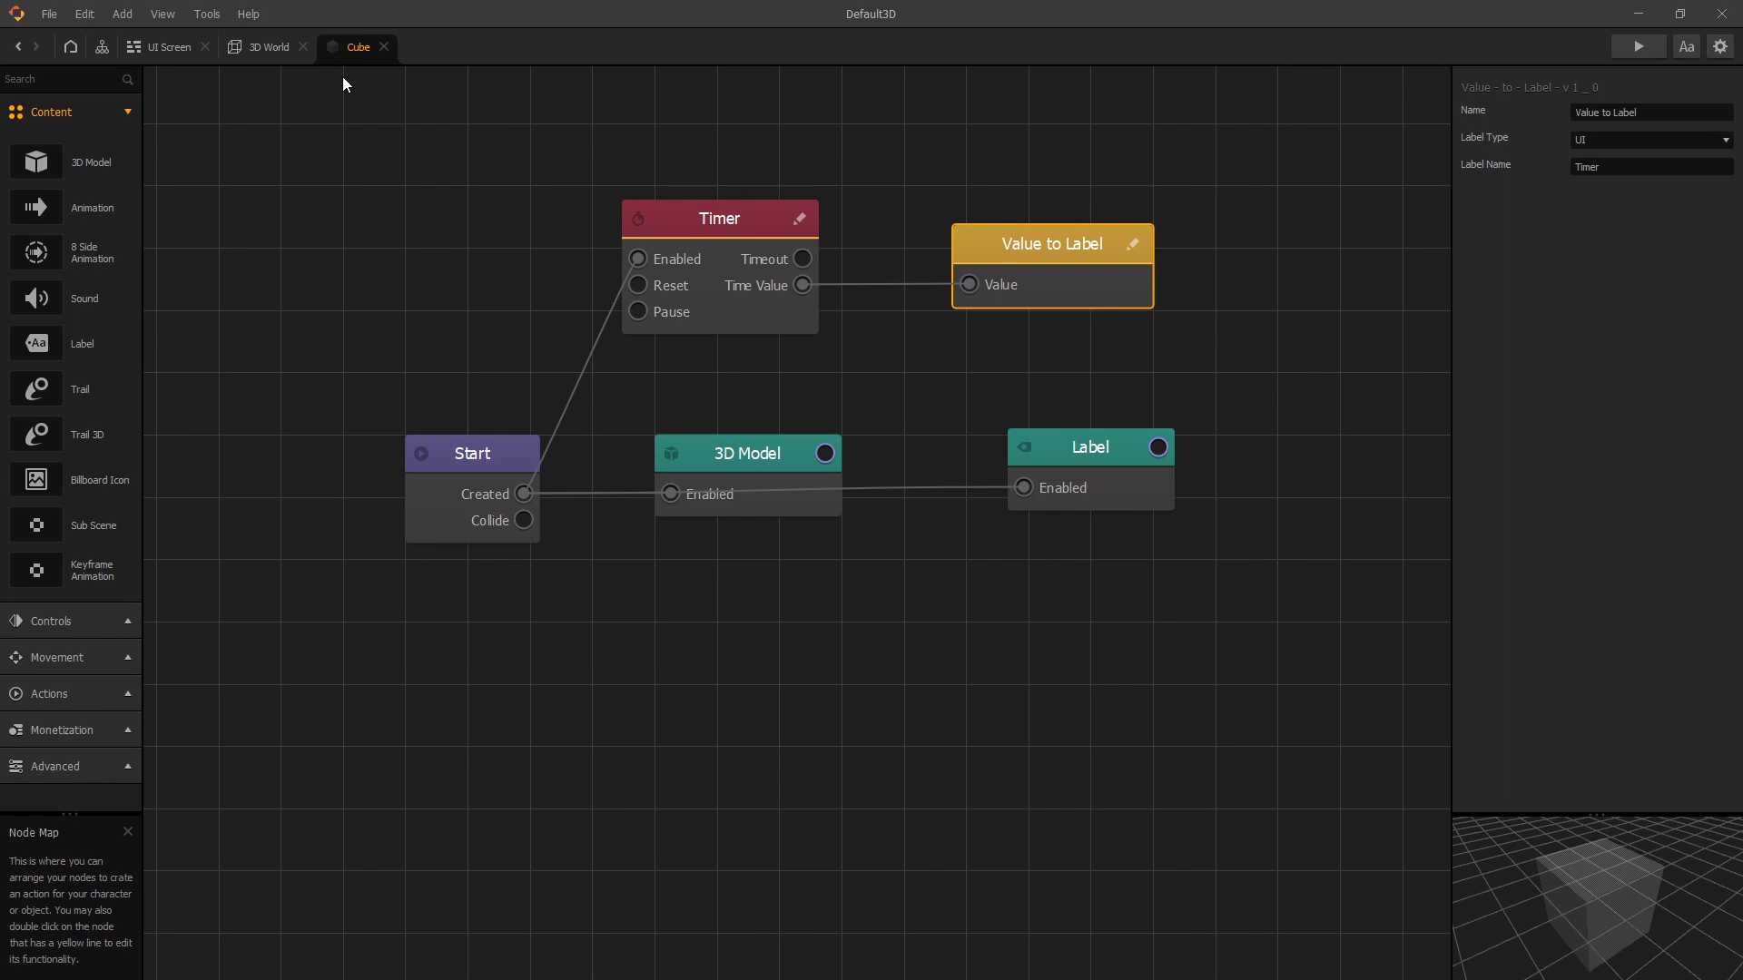